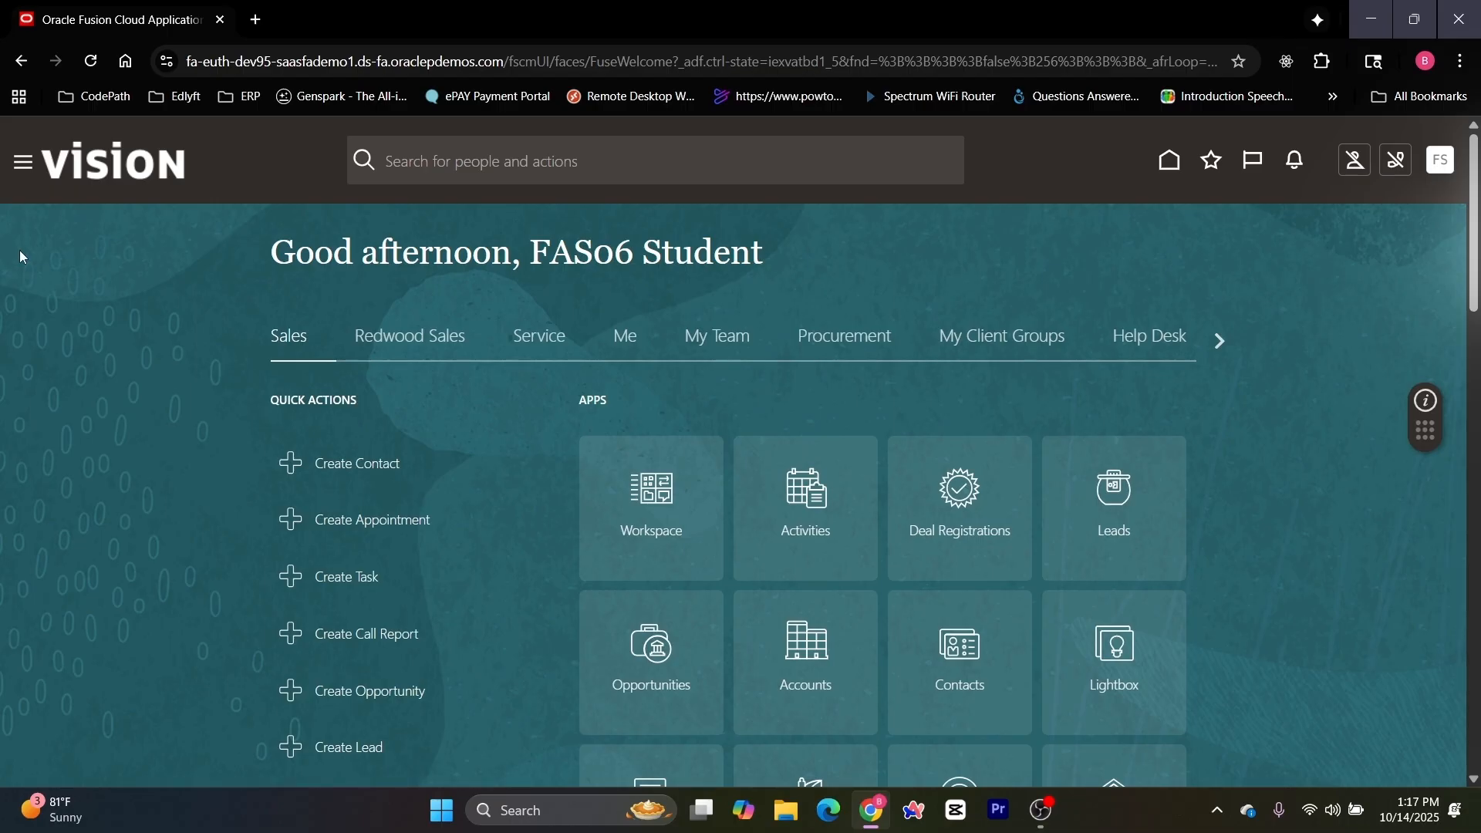
Step: Open the Scheduled Processes work area from the Tools group
click(23, 165)
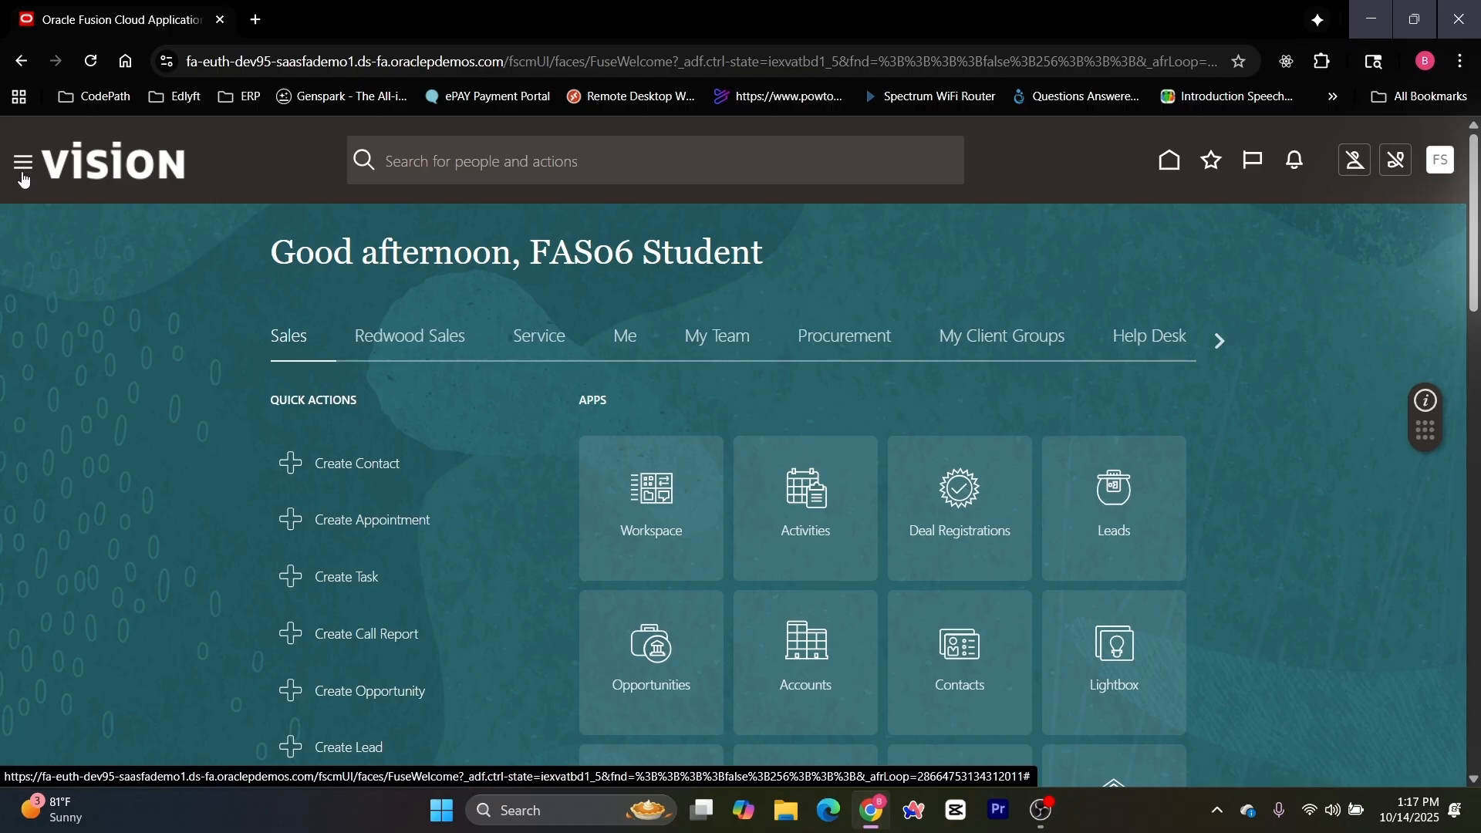
scroll(173, 437, down, 15)
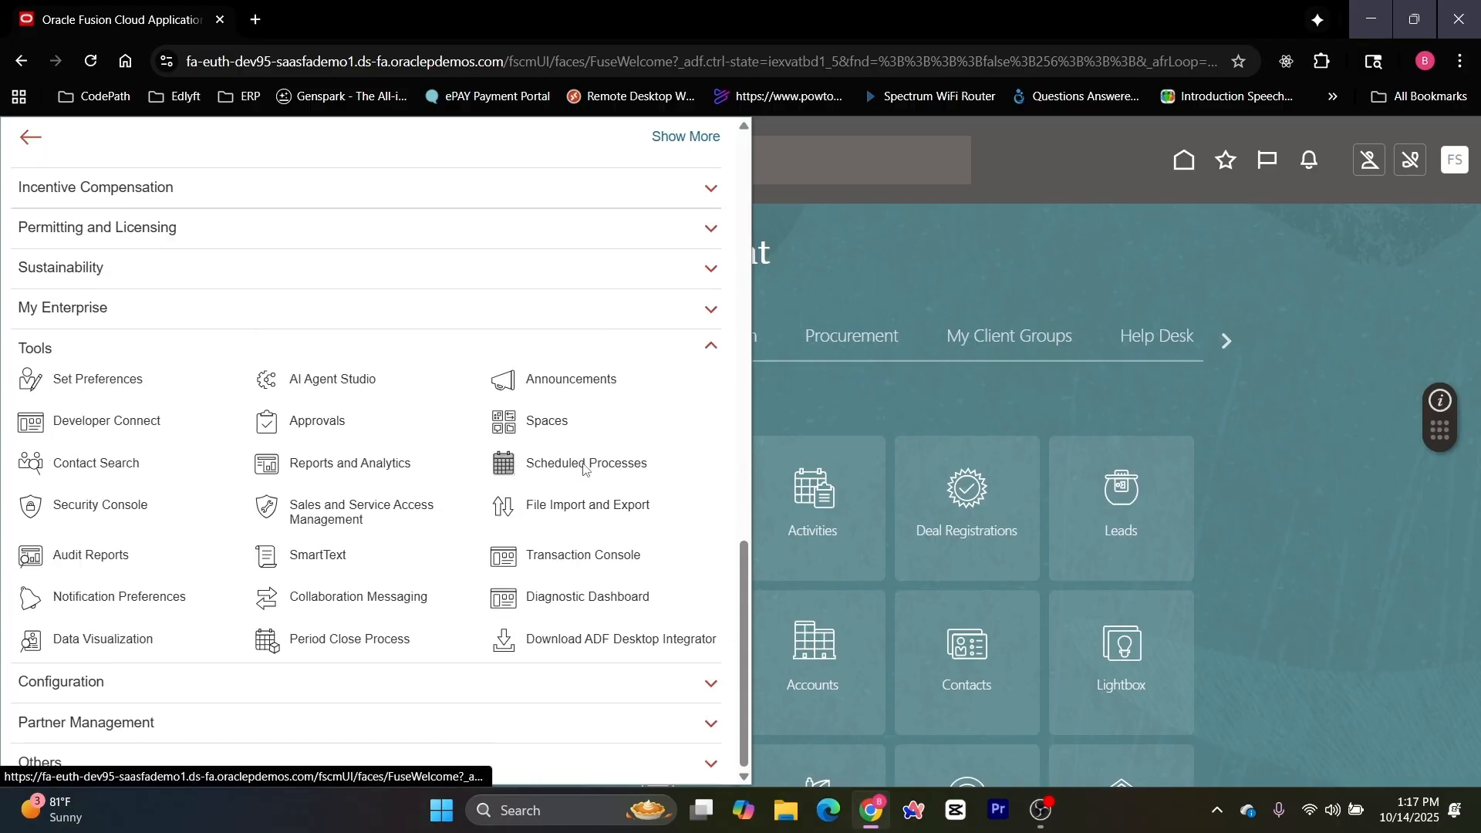
click(584, 466)
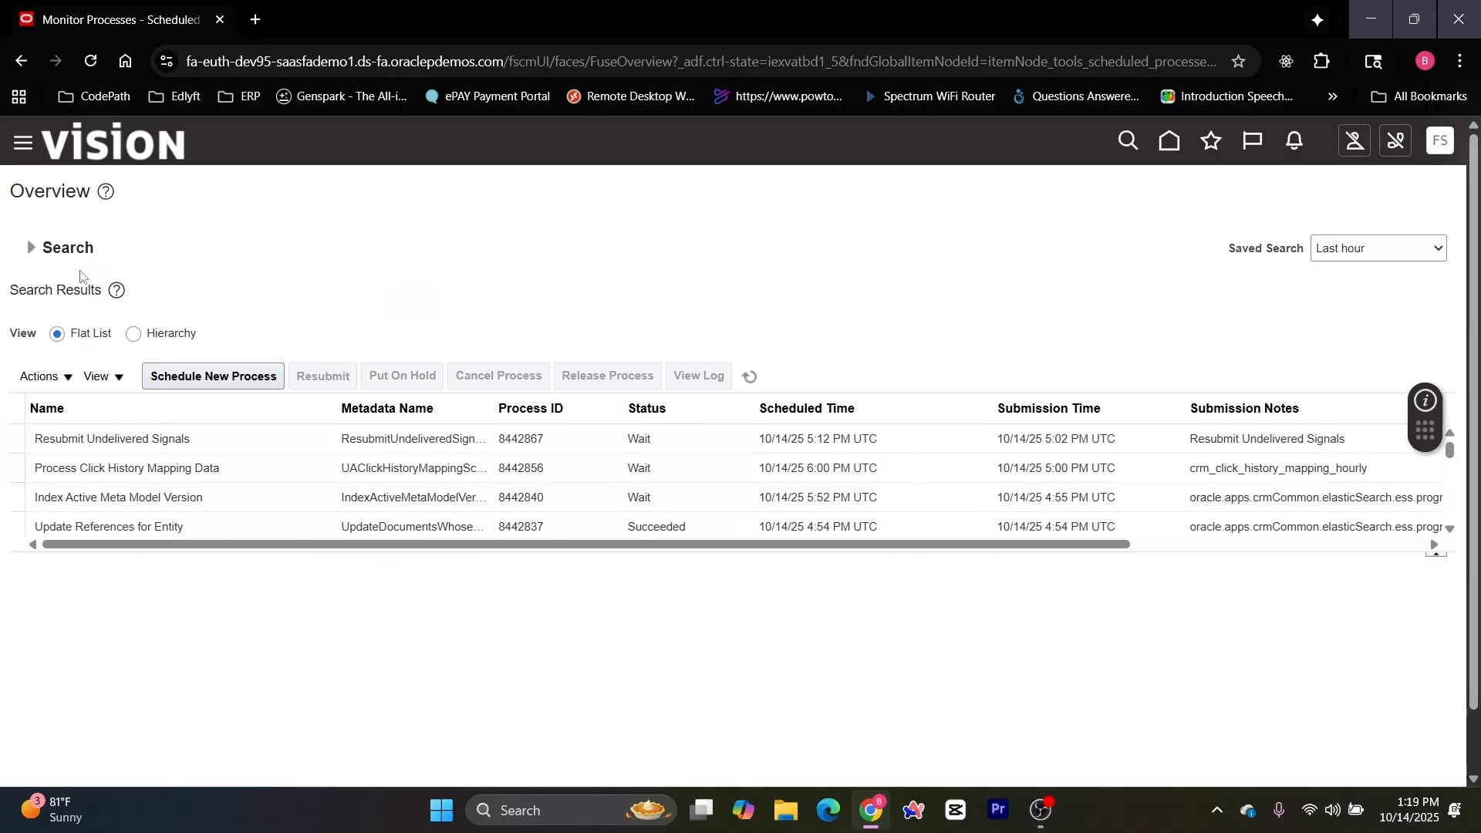
Step: Expand the process search criteria, review the saved search periods, and rerun the search for the last hour
click(32, 248)
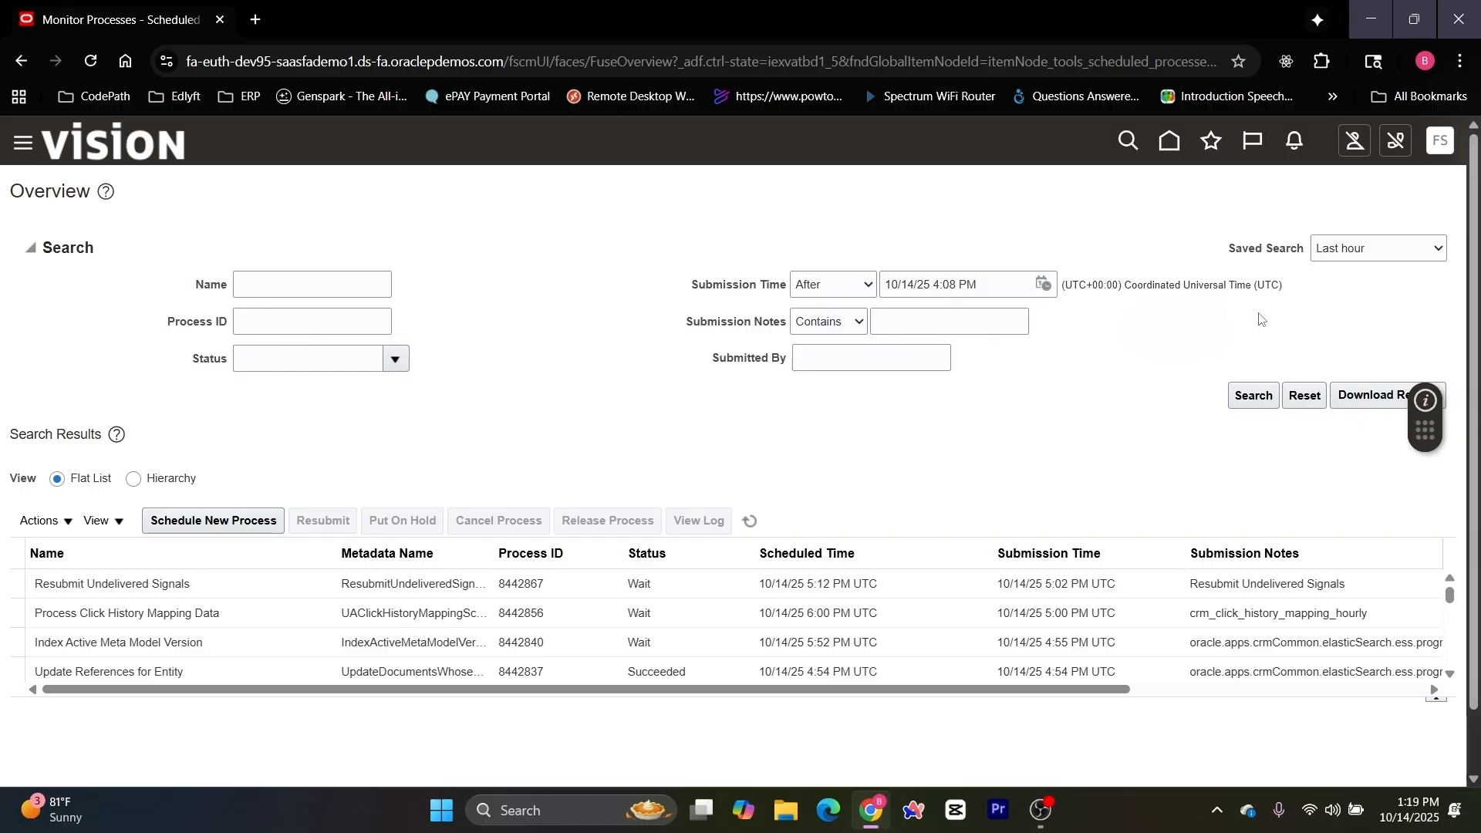
click(1377, 255)
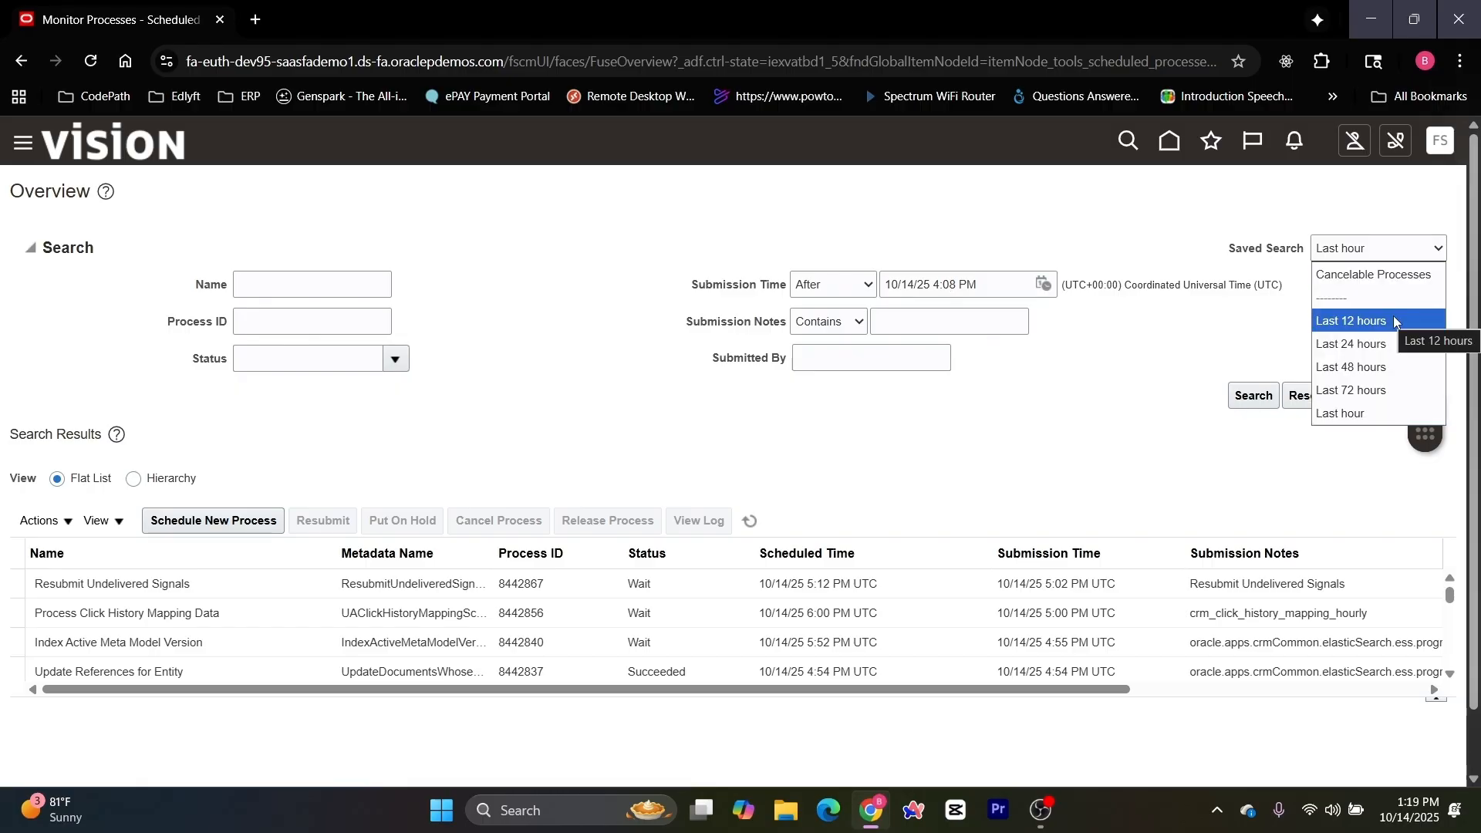
click(1261, 326)
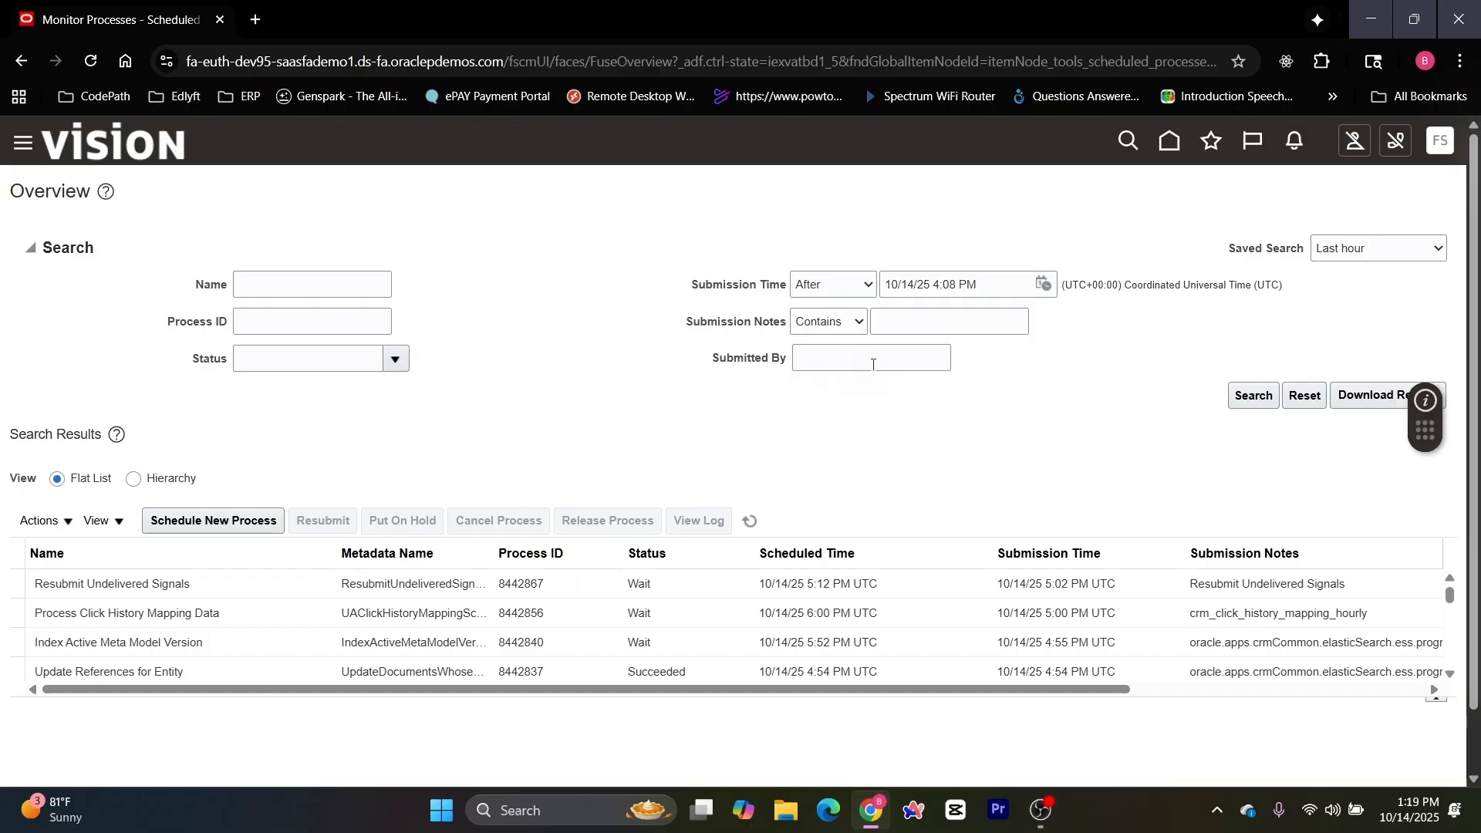
click(835, 359)
click(1252, 396)
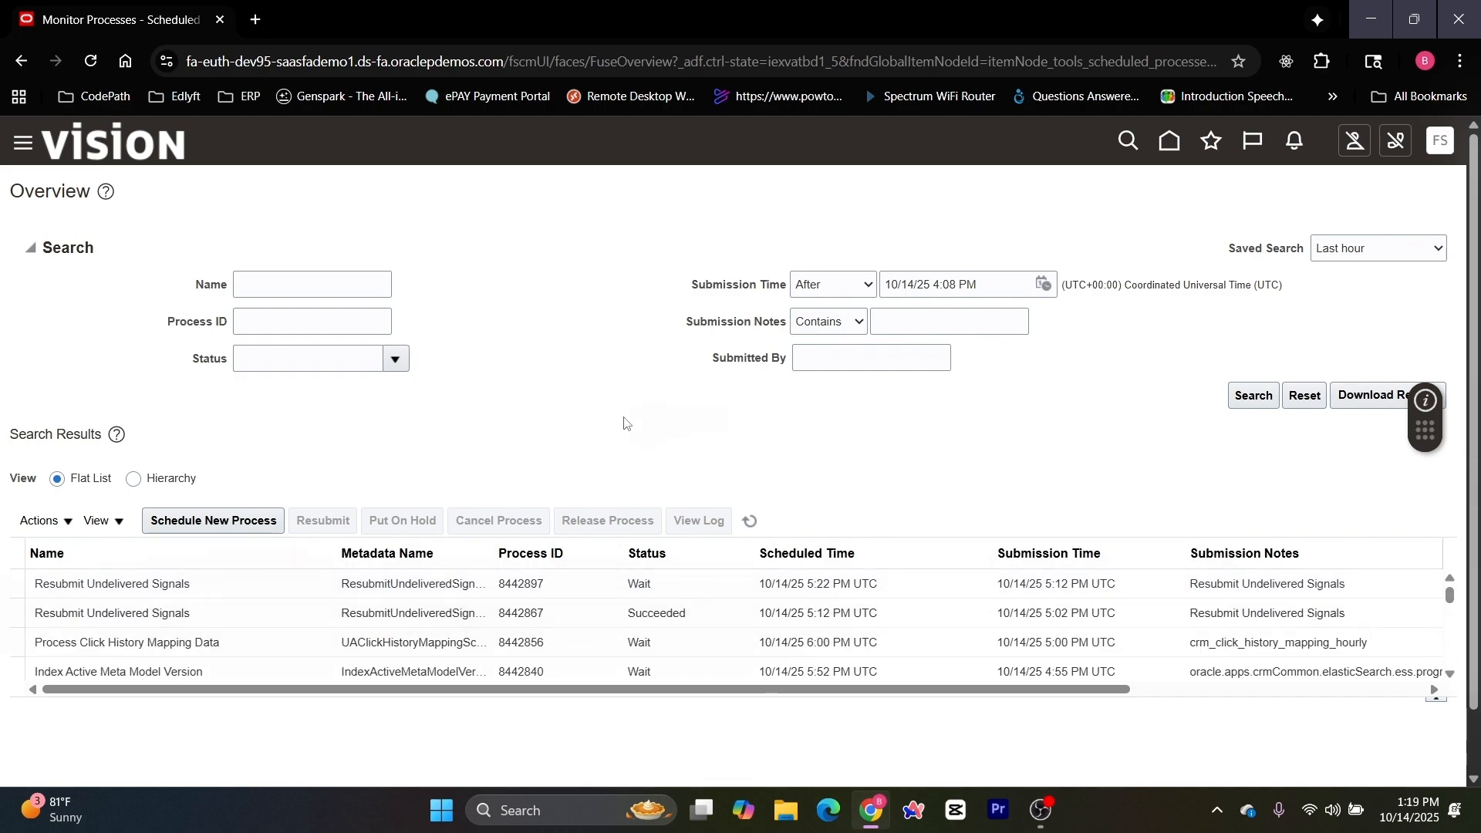
Step: Start scheduling a new process of type Job and search the job names for "ldap"
scroll(496, 404, down, 1)
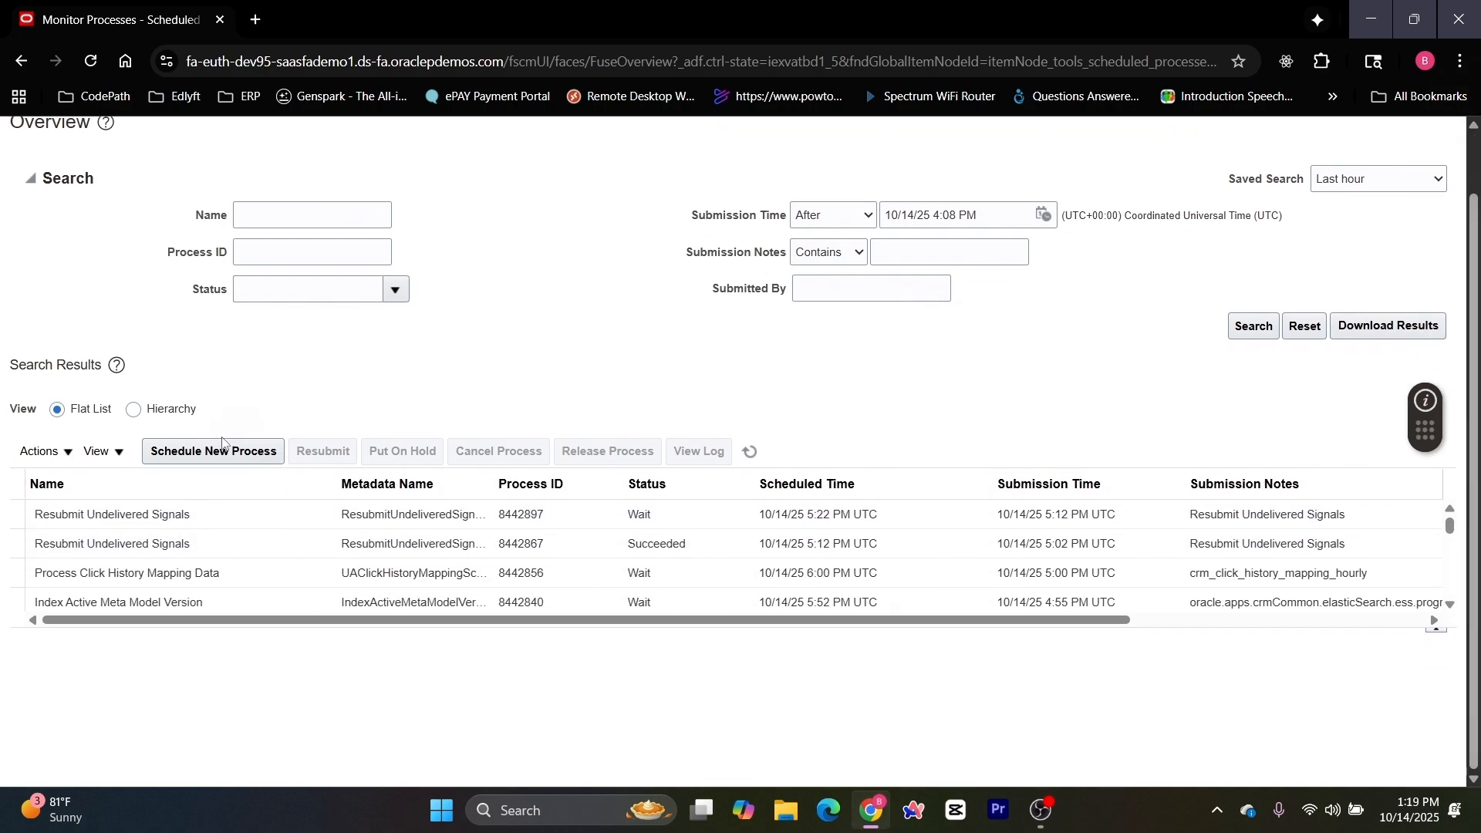
click(183, 454)
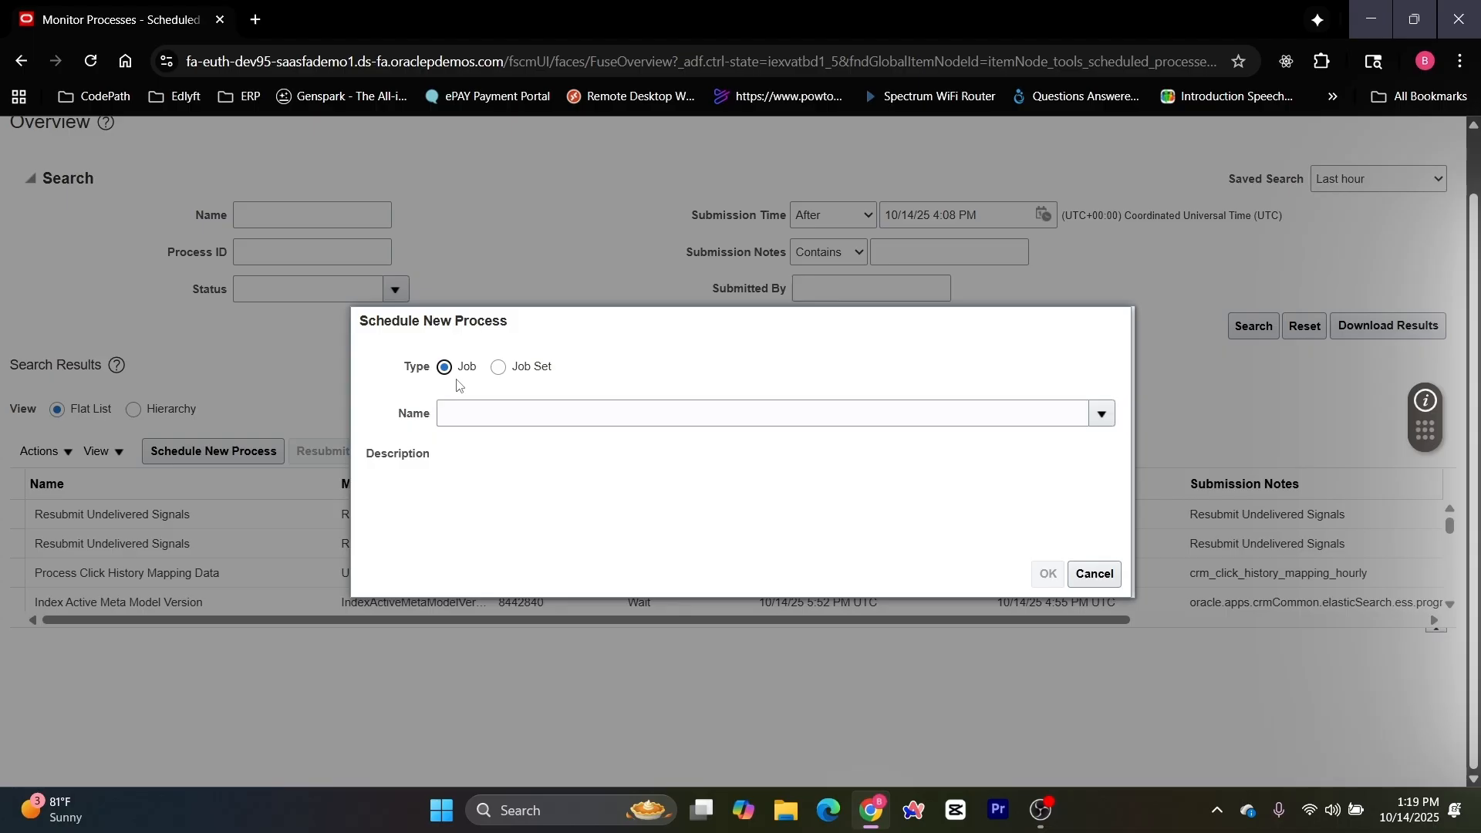
click(1098, 415)
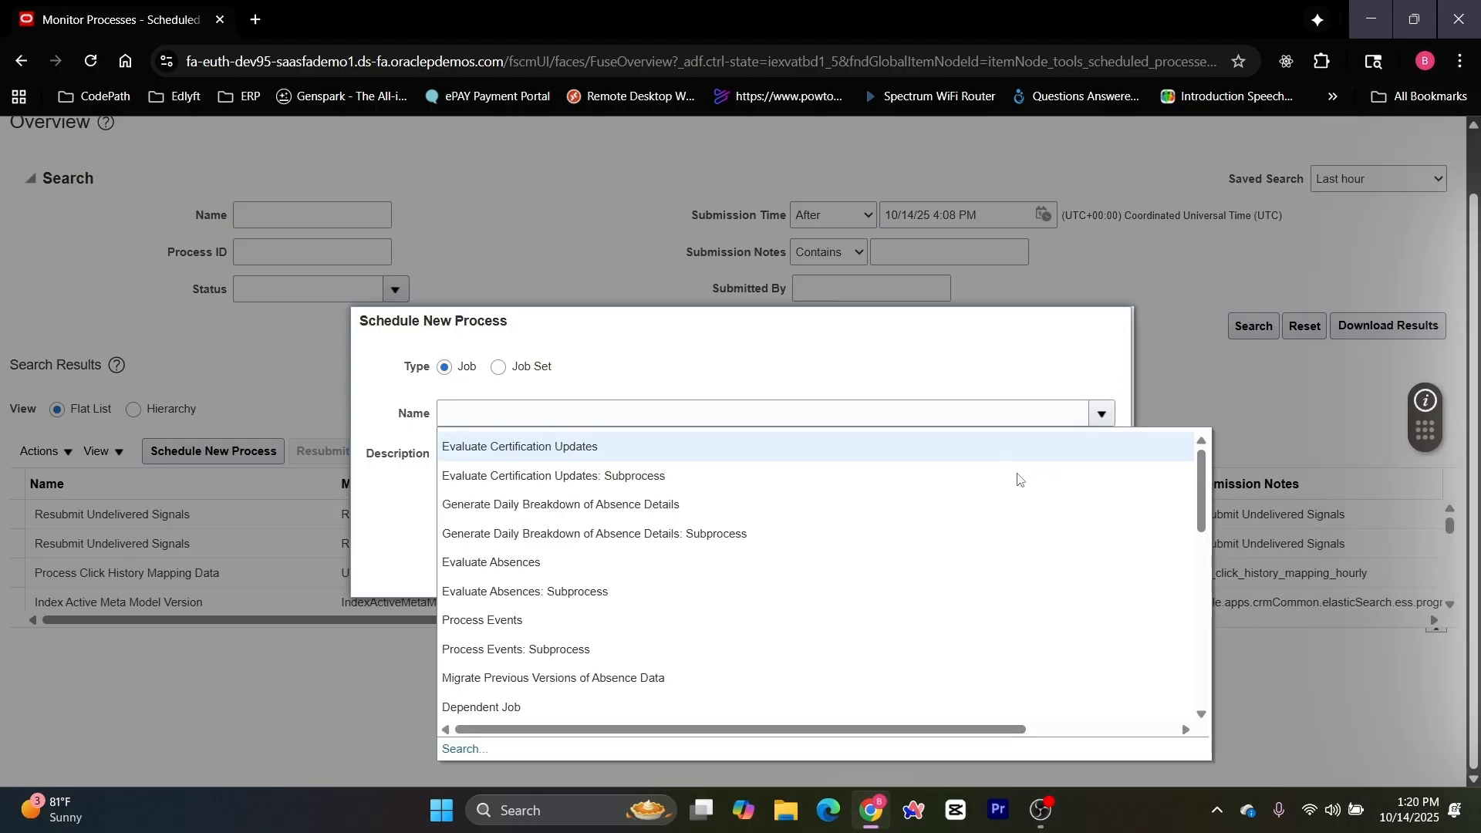
scroll(710, 545, down, 5)
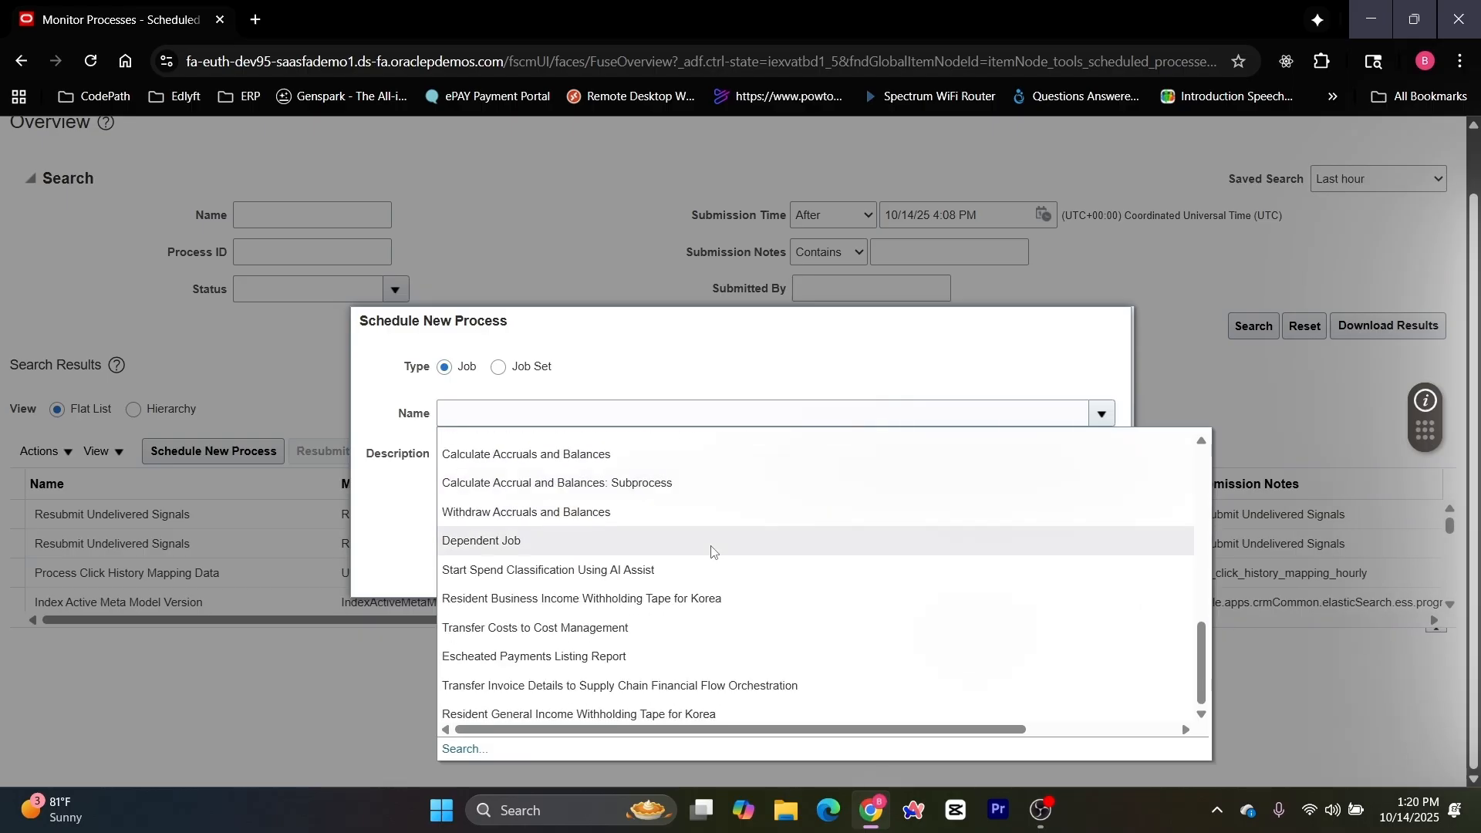
scroll(891, 605, down, 3)
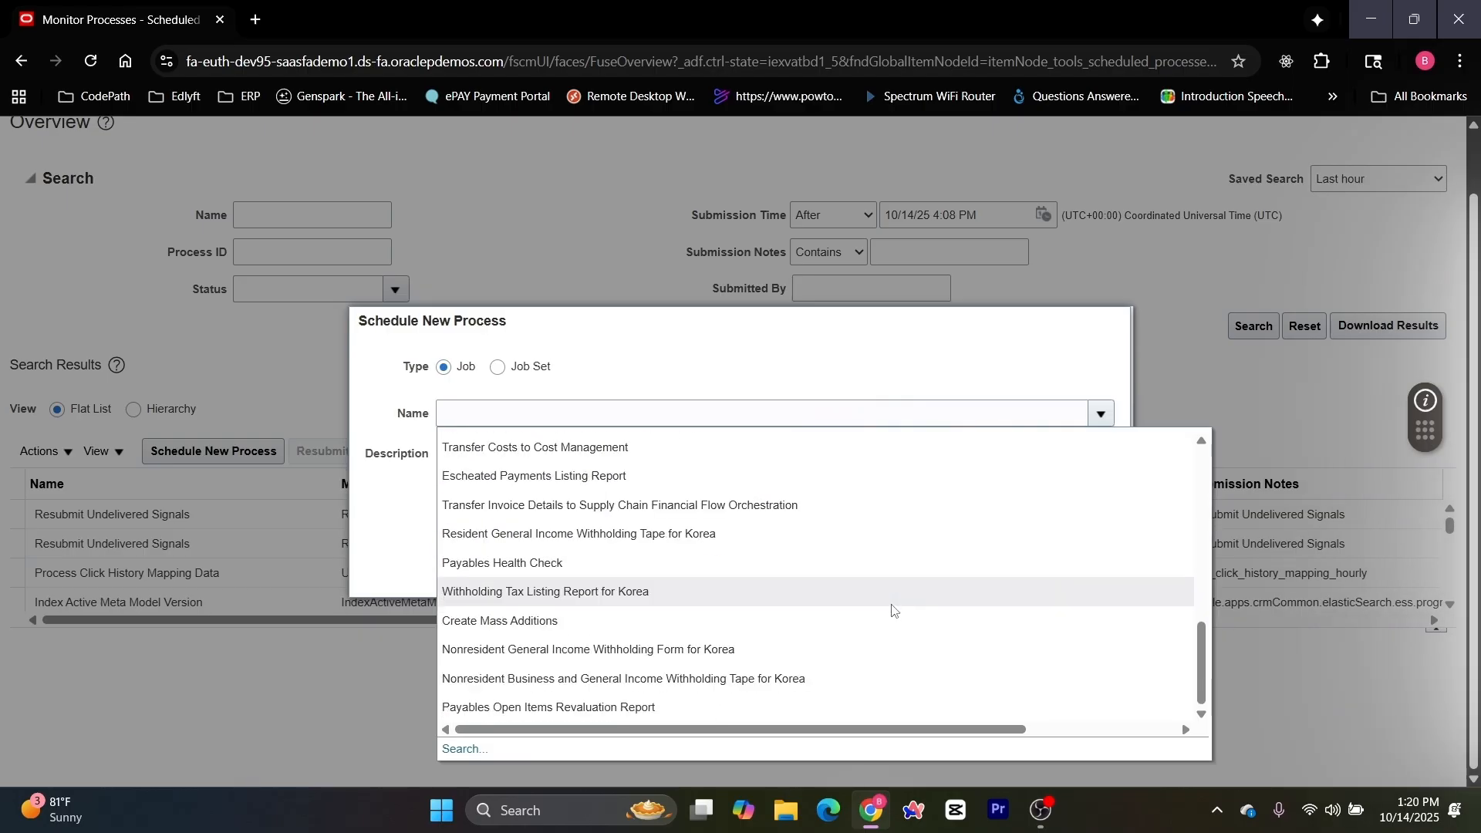
click(465, 750)
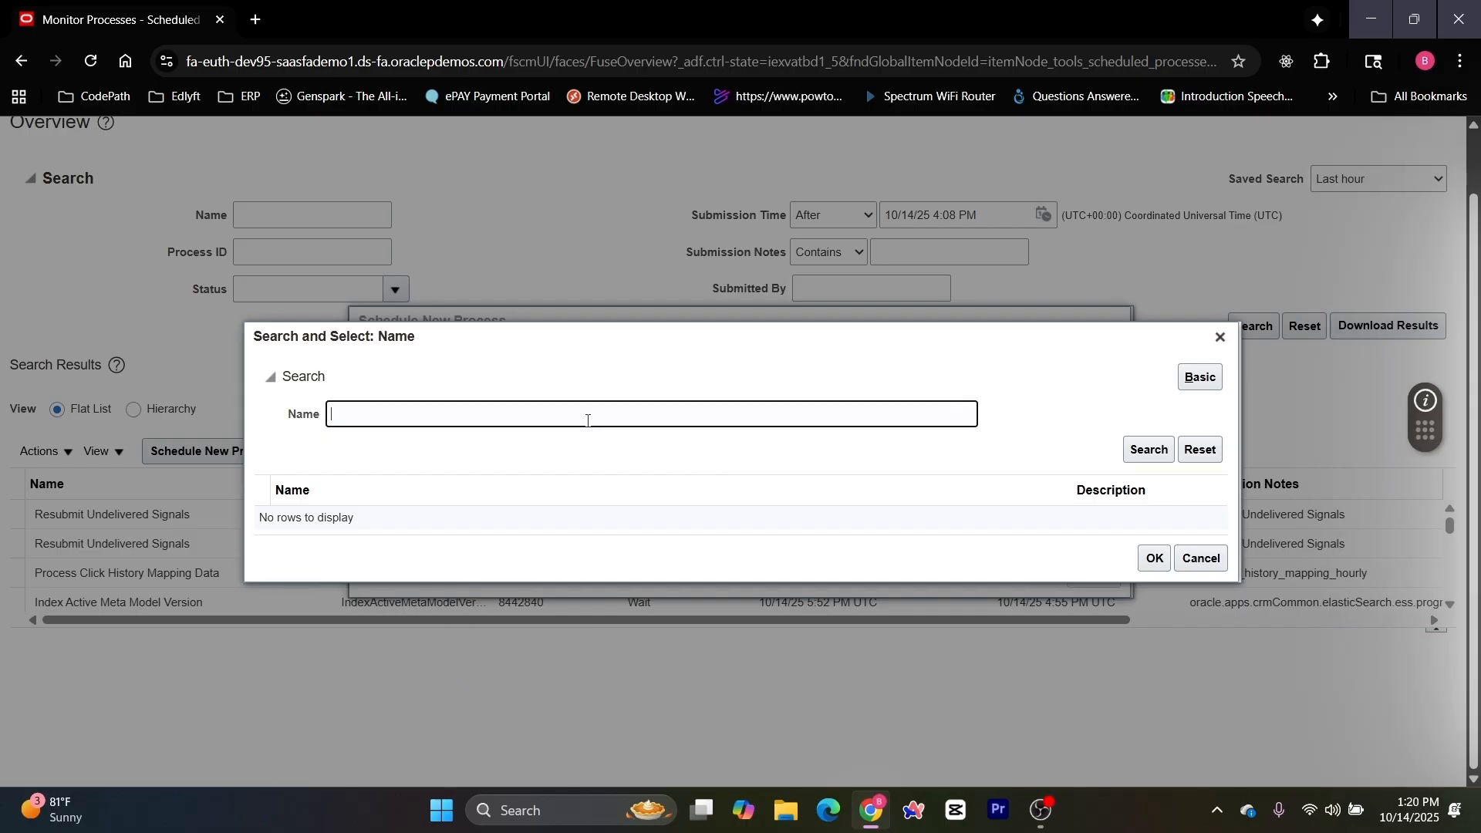
text(ldap)
key(Return)
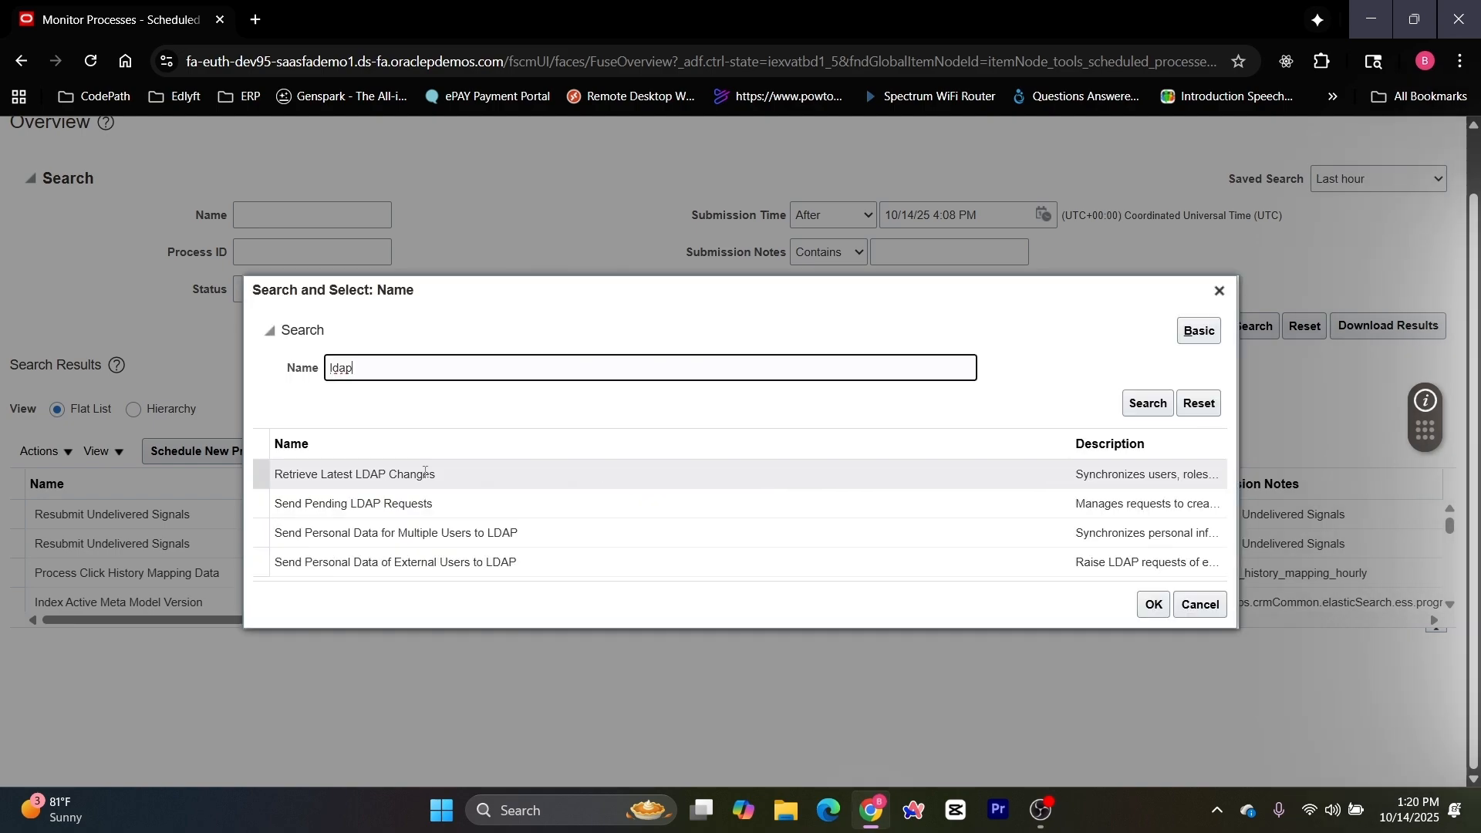
Step: Choose Retrieve Latest LDAP Changes as the job and proceed to its process details
click(262, 477)
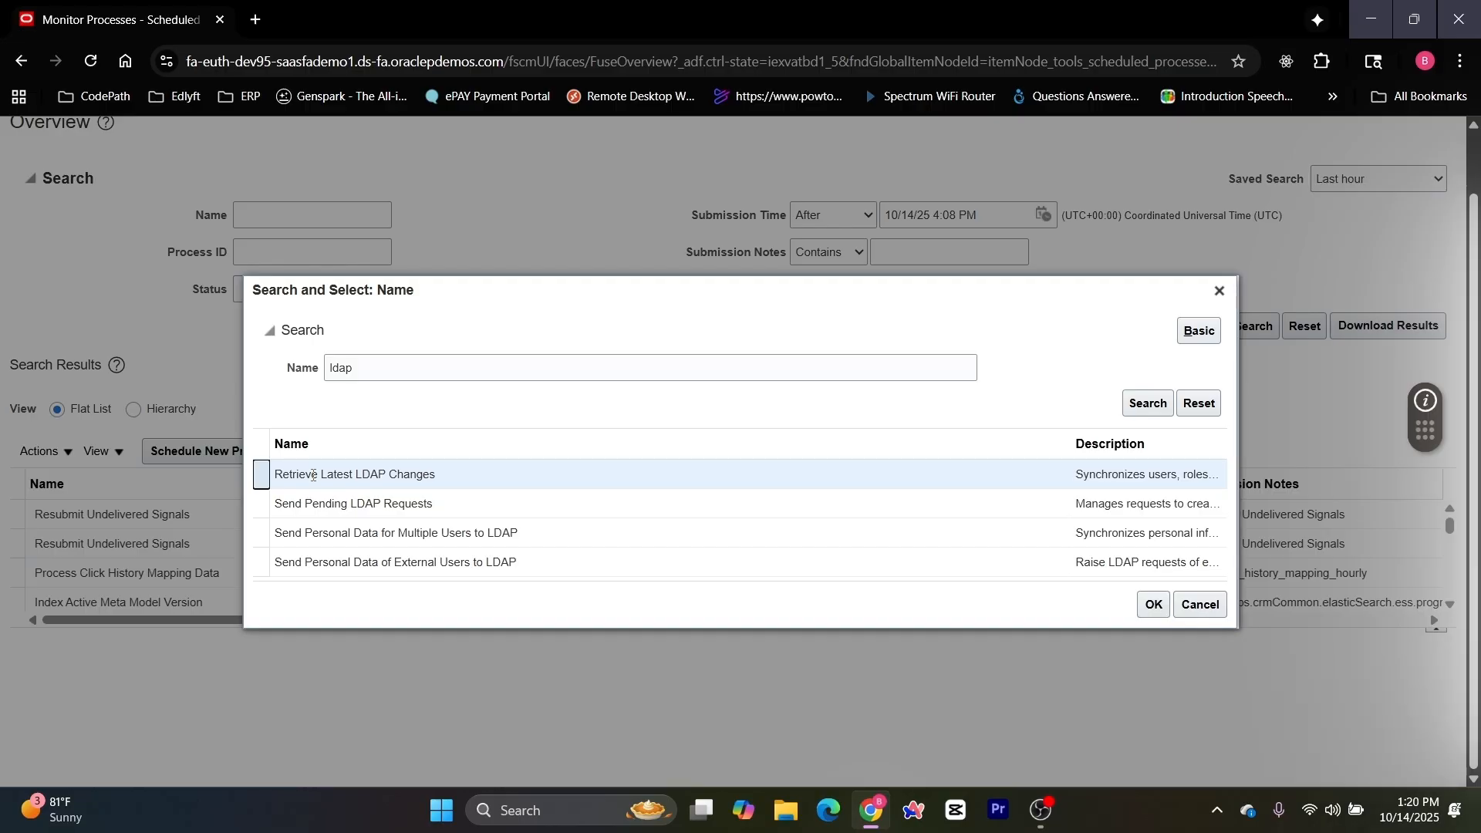
click(312, 474)
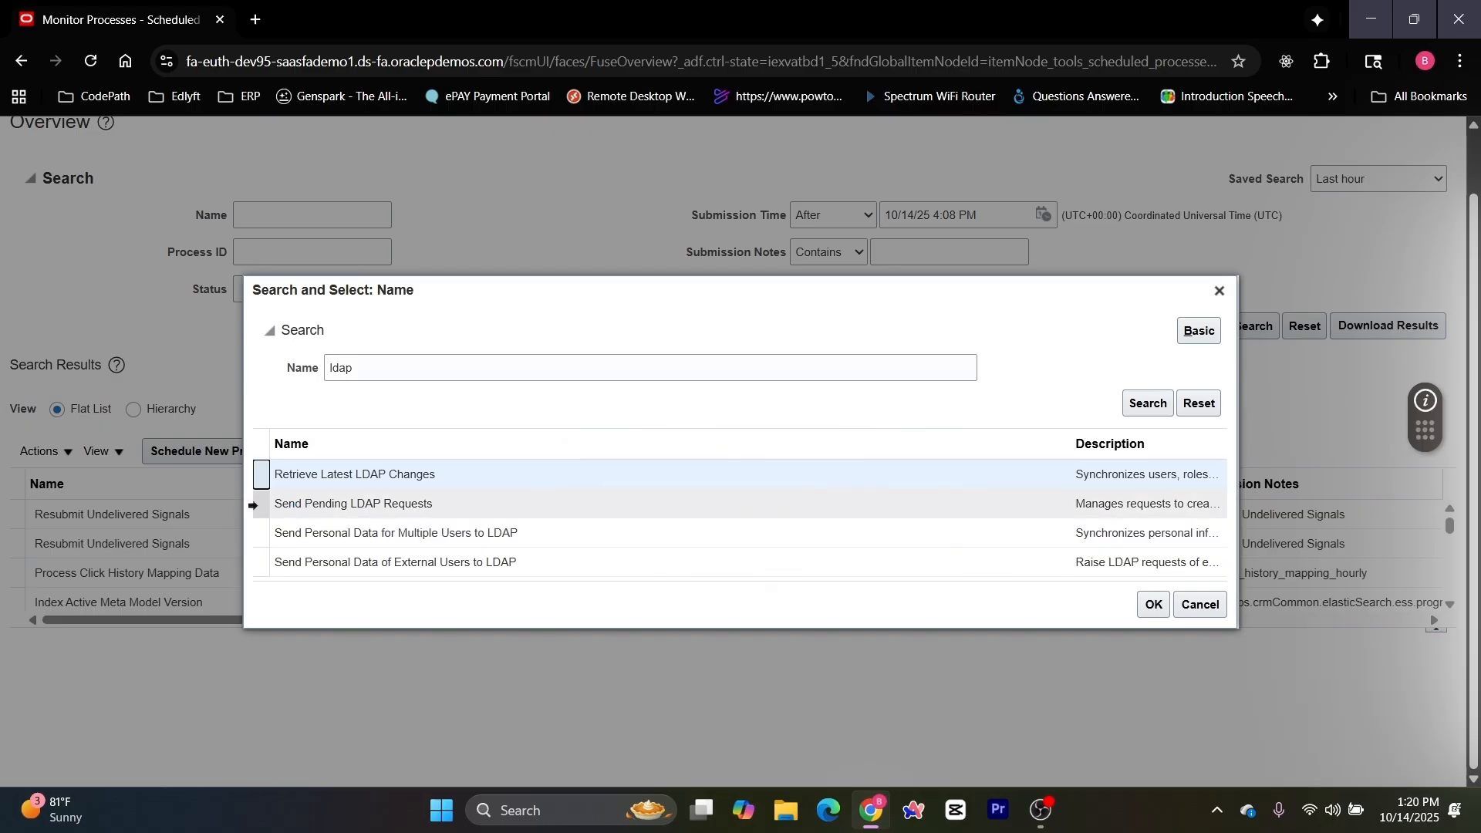
click(352, 502)
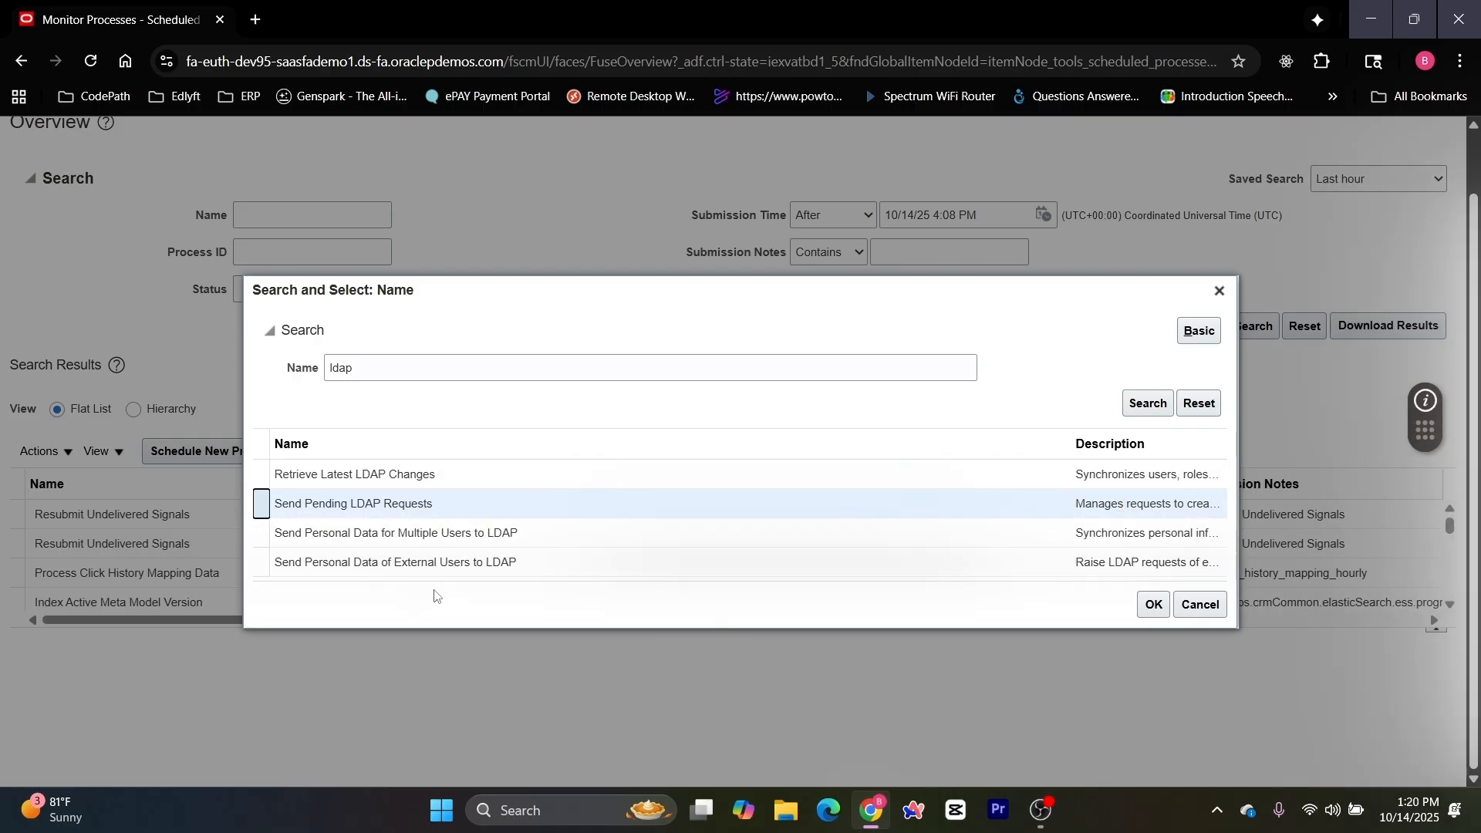
click(324, 474)
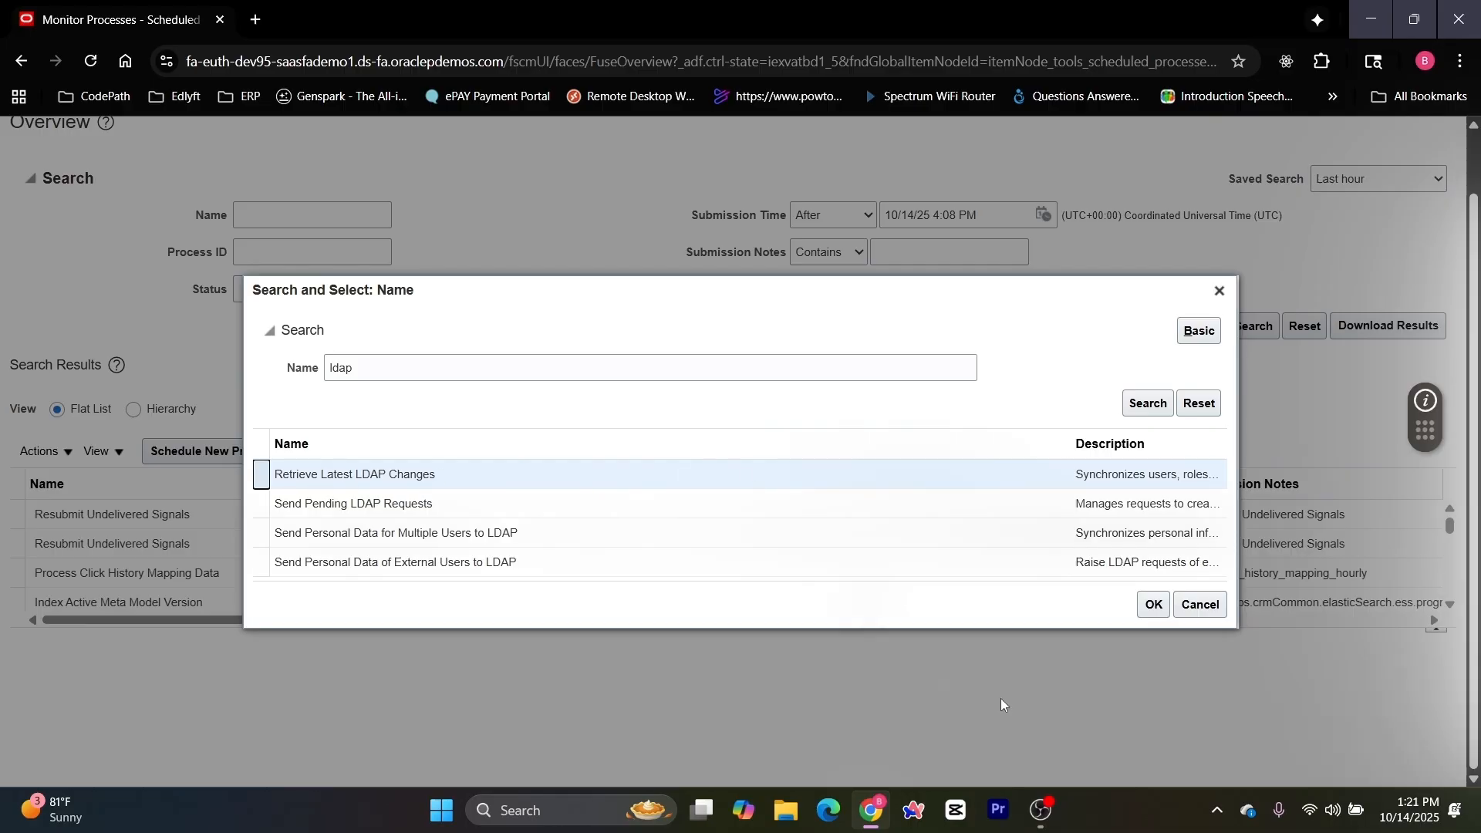
click(1153, 604)
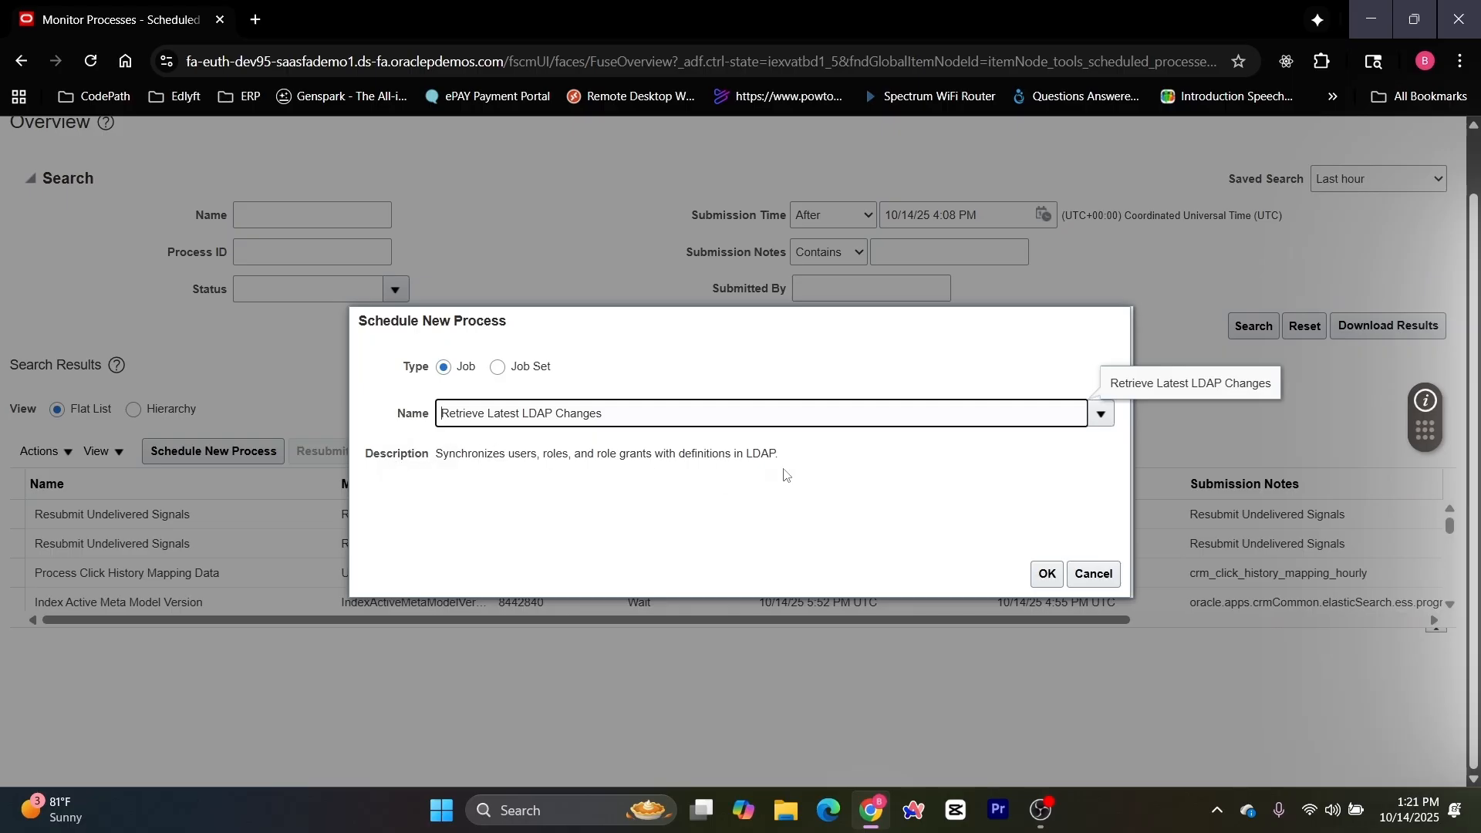
click(1047, 574)
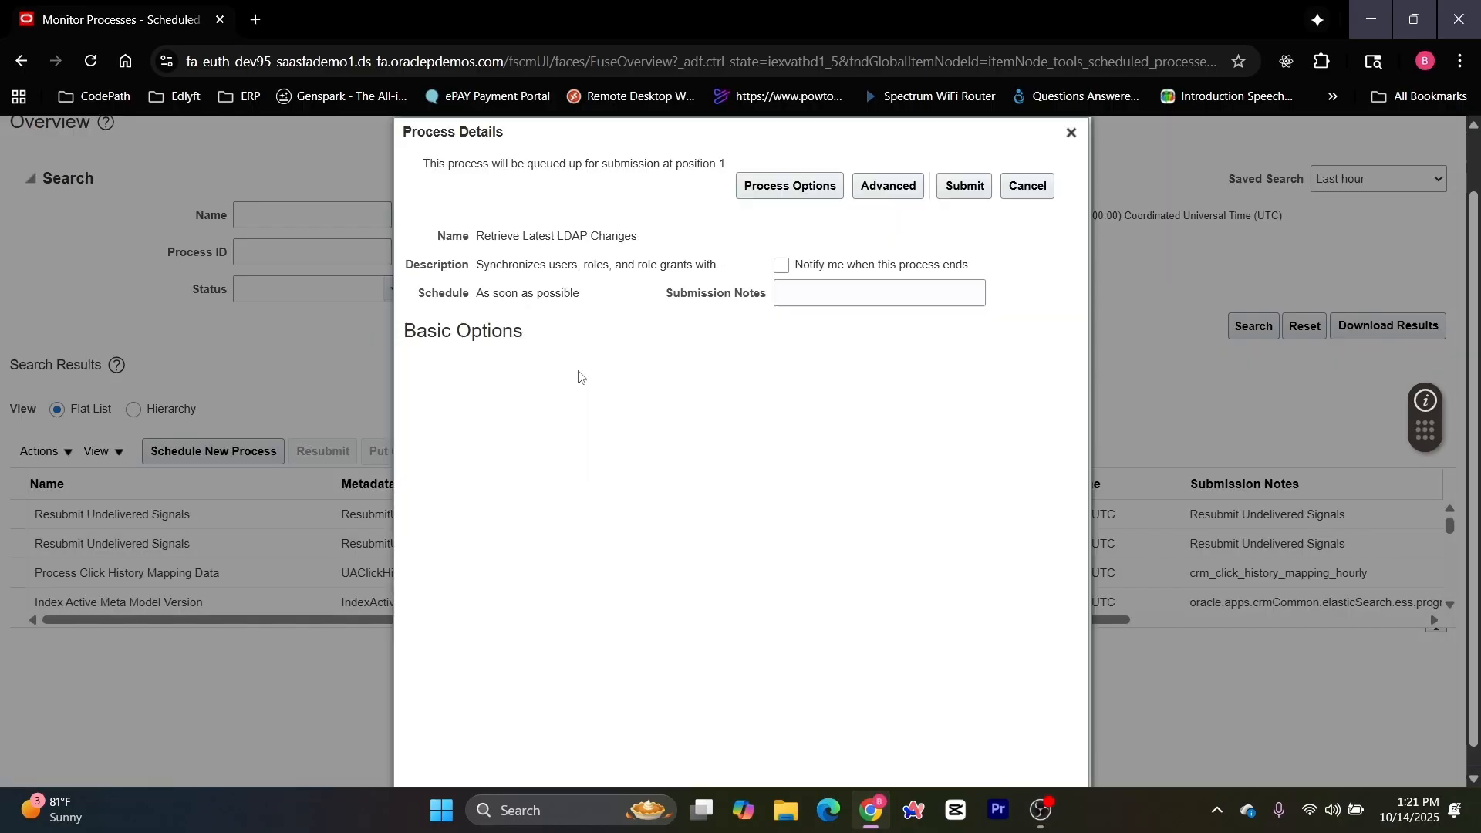
Step: Submit the Retrieve Latest LDAP Changes process to run as soon as possible and acknowledge the confirmation
scroll(726, 486, up, 1)
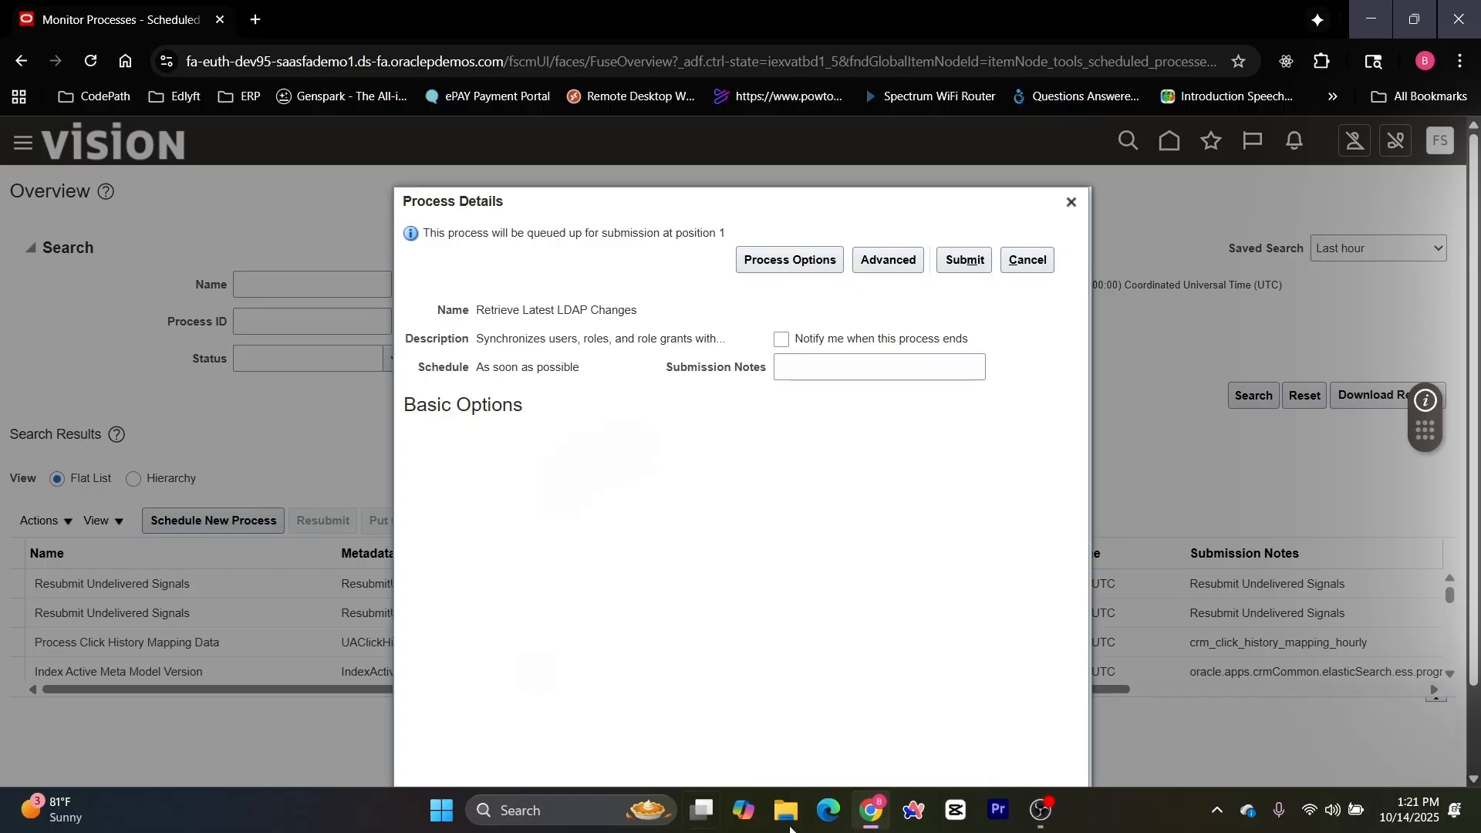
scroll(618, 605, down, 1)
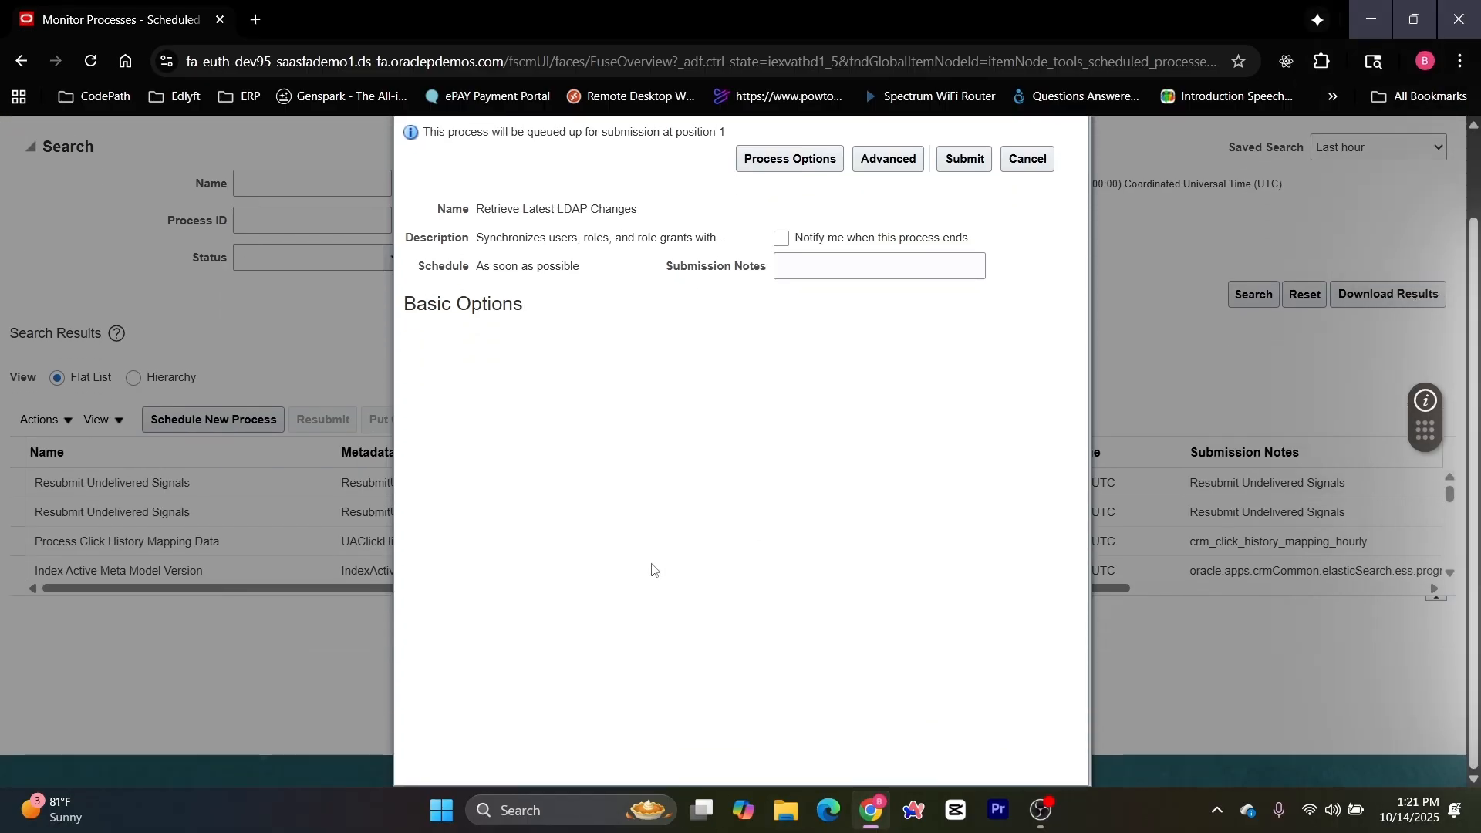
scroll(652, 569, up, 1)
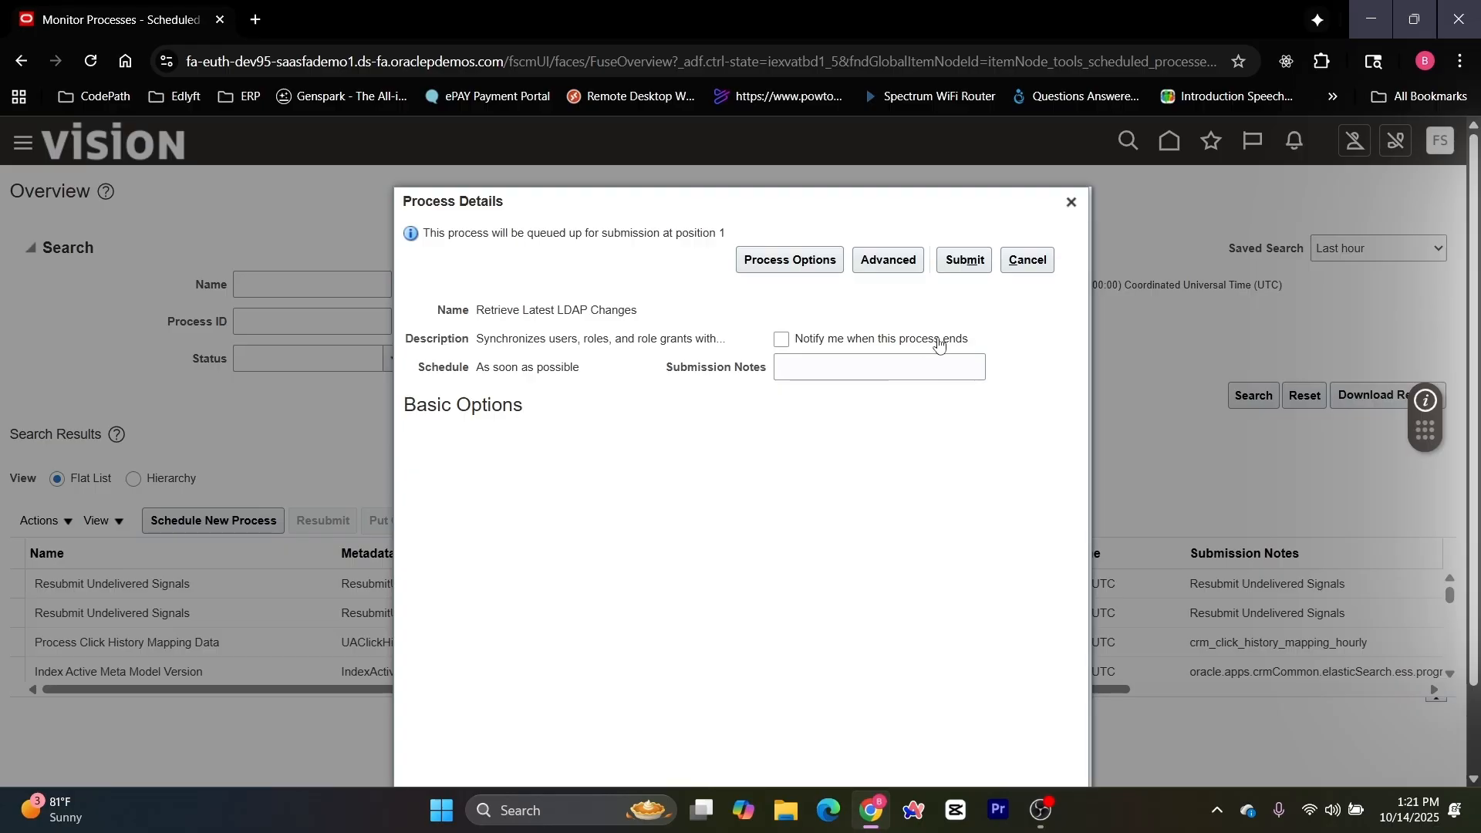
click(964, 260)
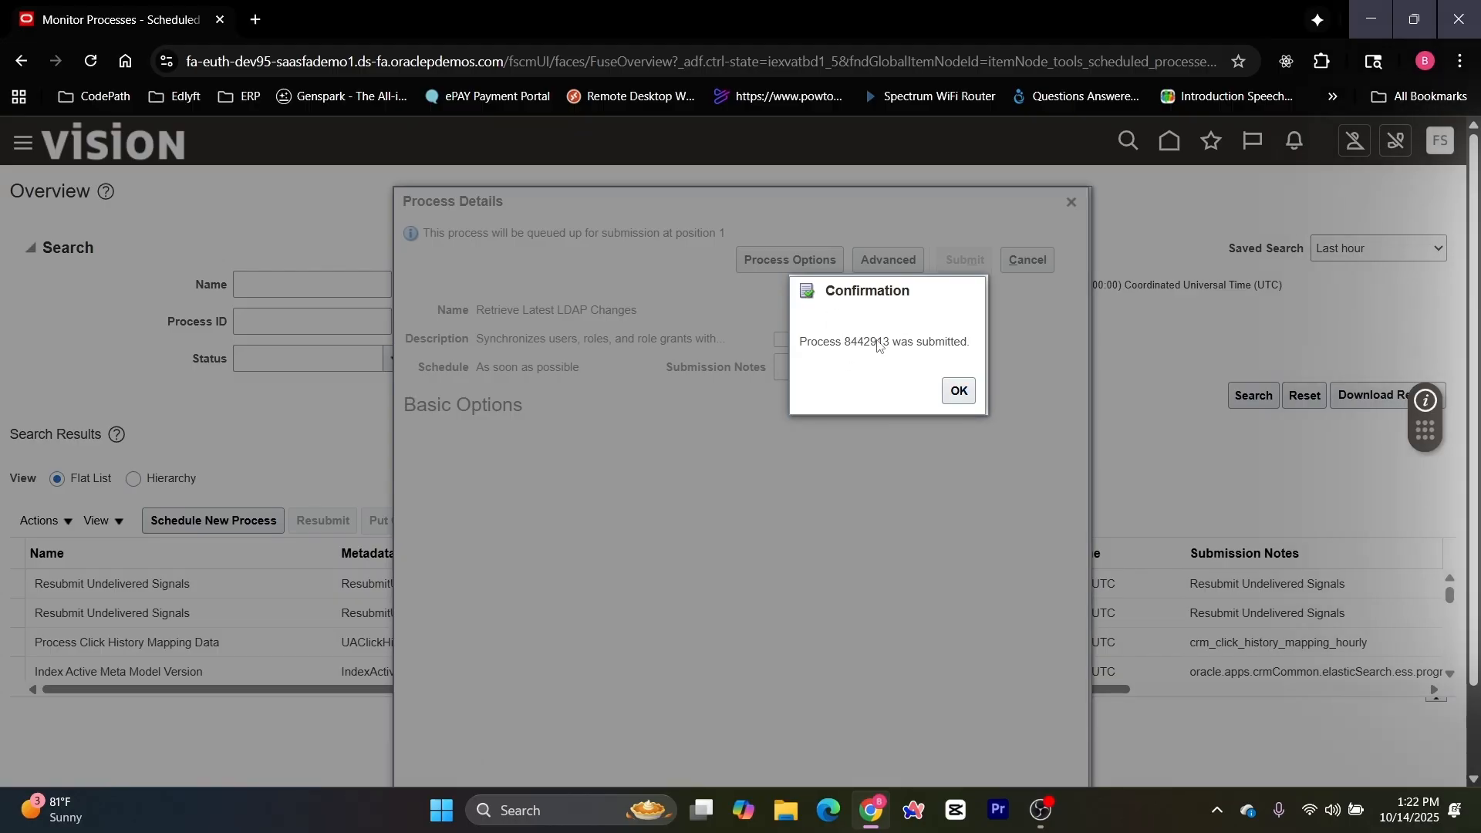
click(959, 392)
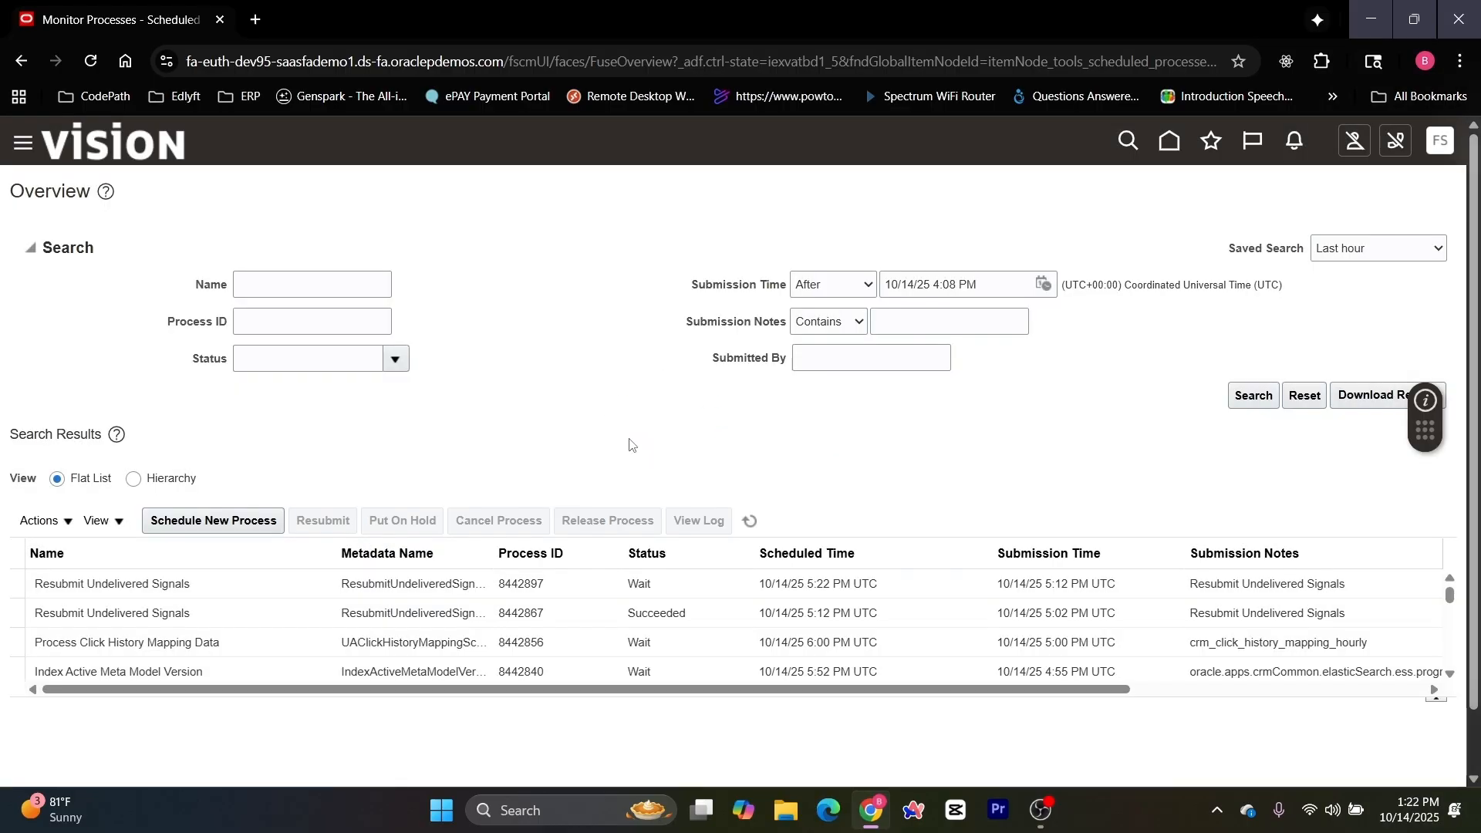
Step: Refresh the process list and enlarge the results table to monitor the status of Retrieve Latest LDAP Changes
click(752, 524)
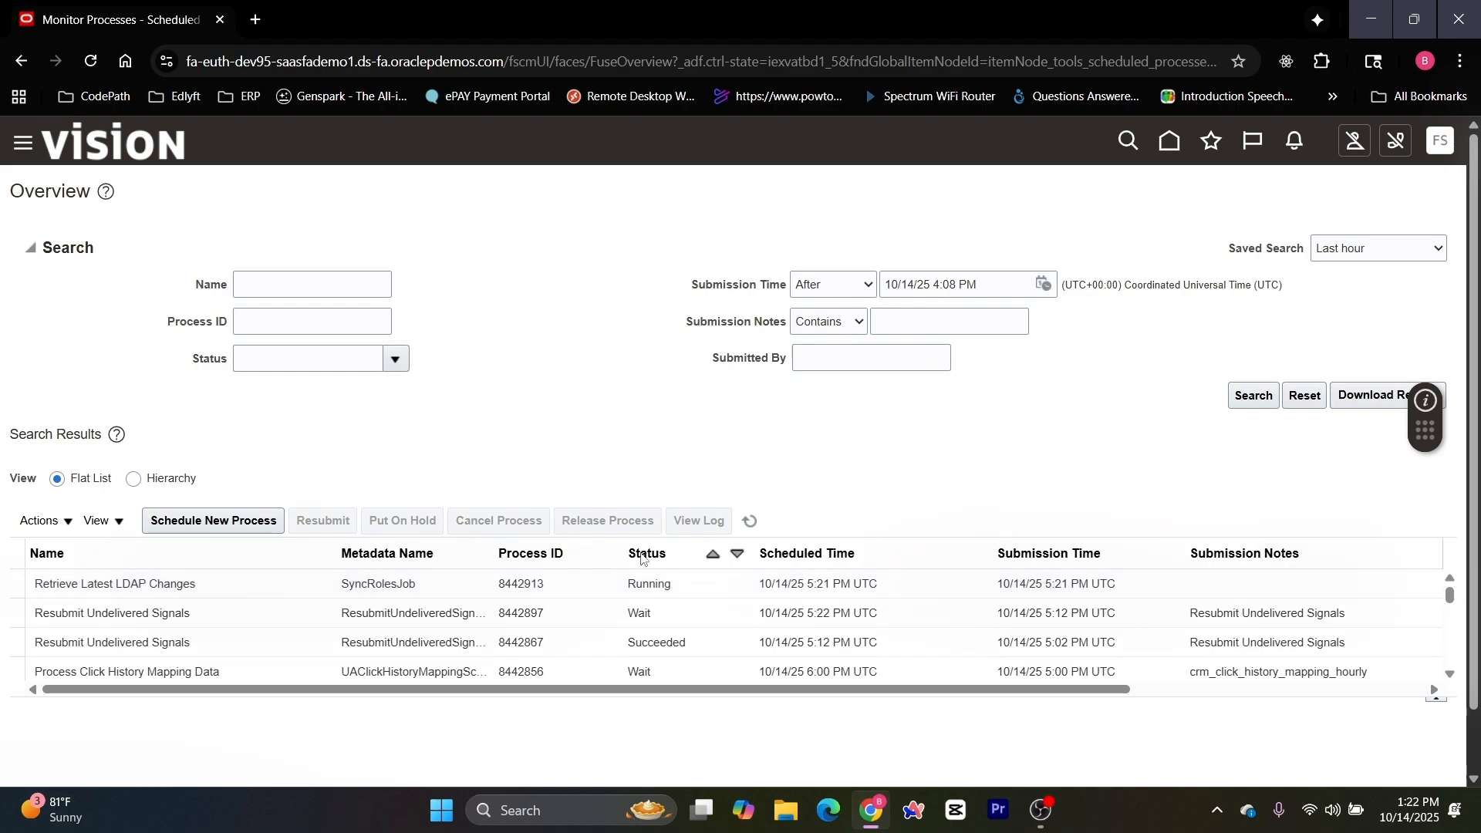
click(746, 523)
drag(796, 702, 815, 784)
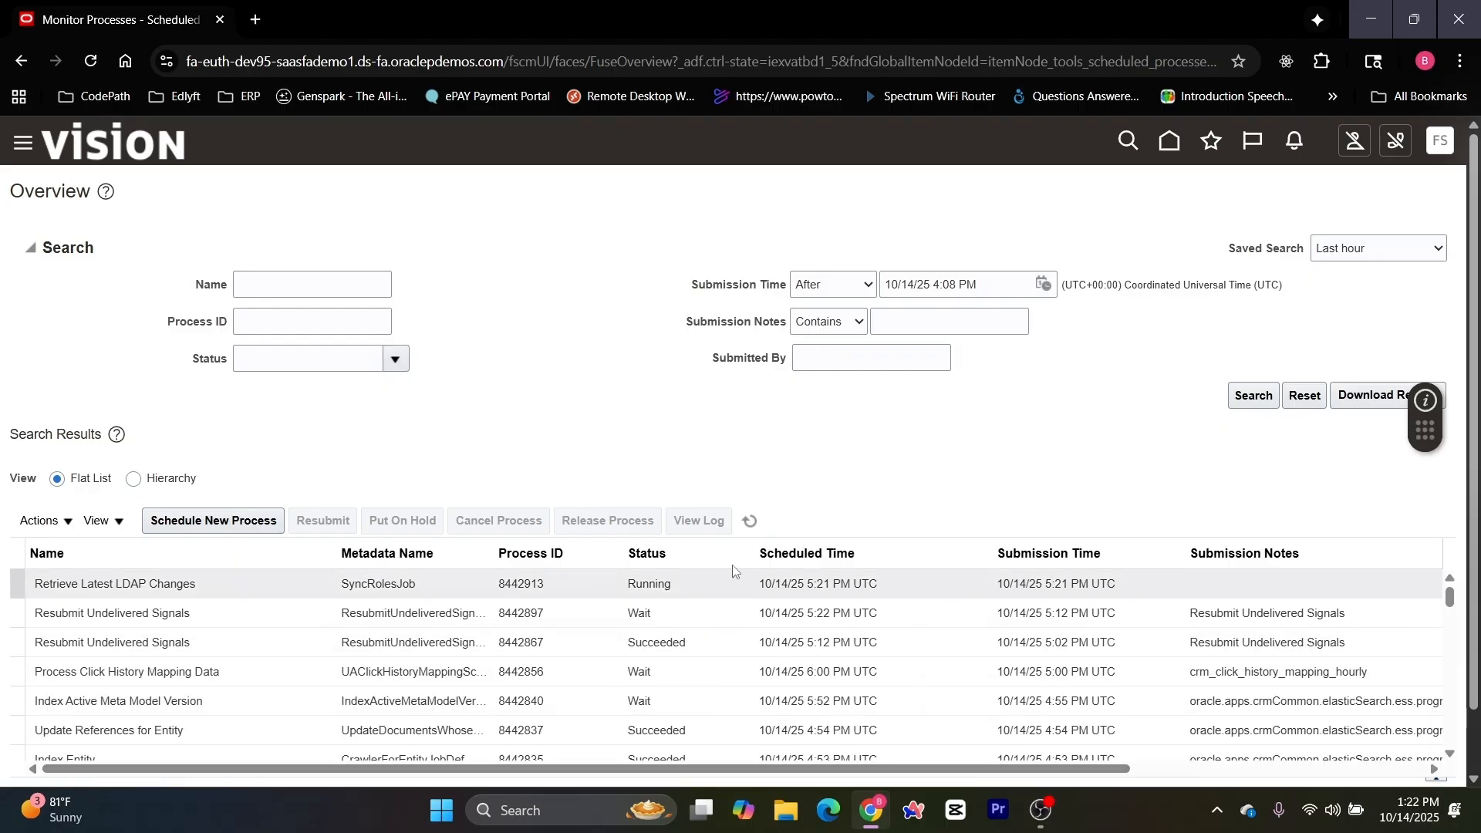
scroll(815, 487, down, 1)
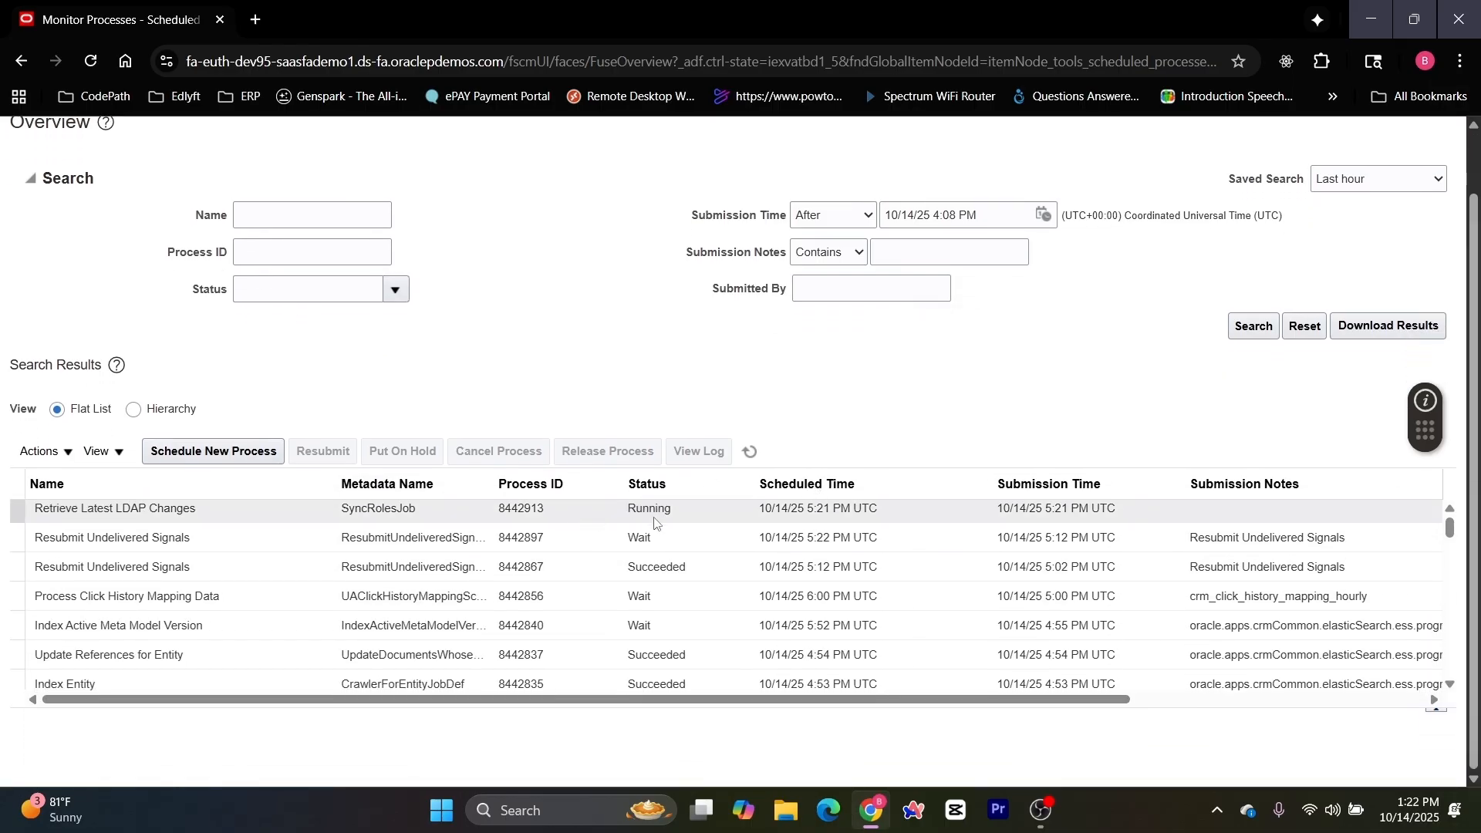
scroll(652, 540, up, 1)
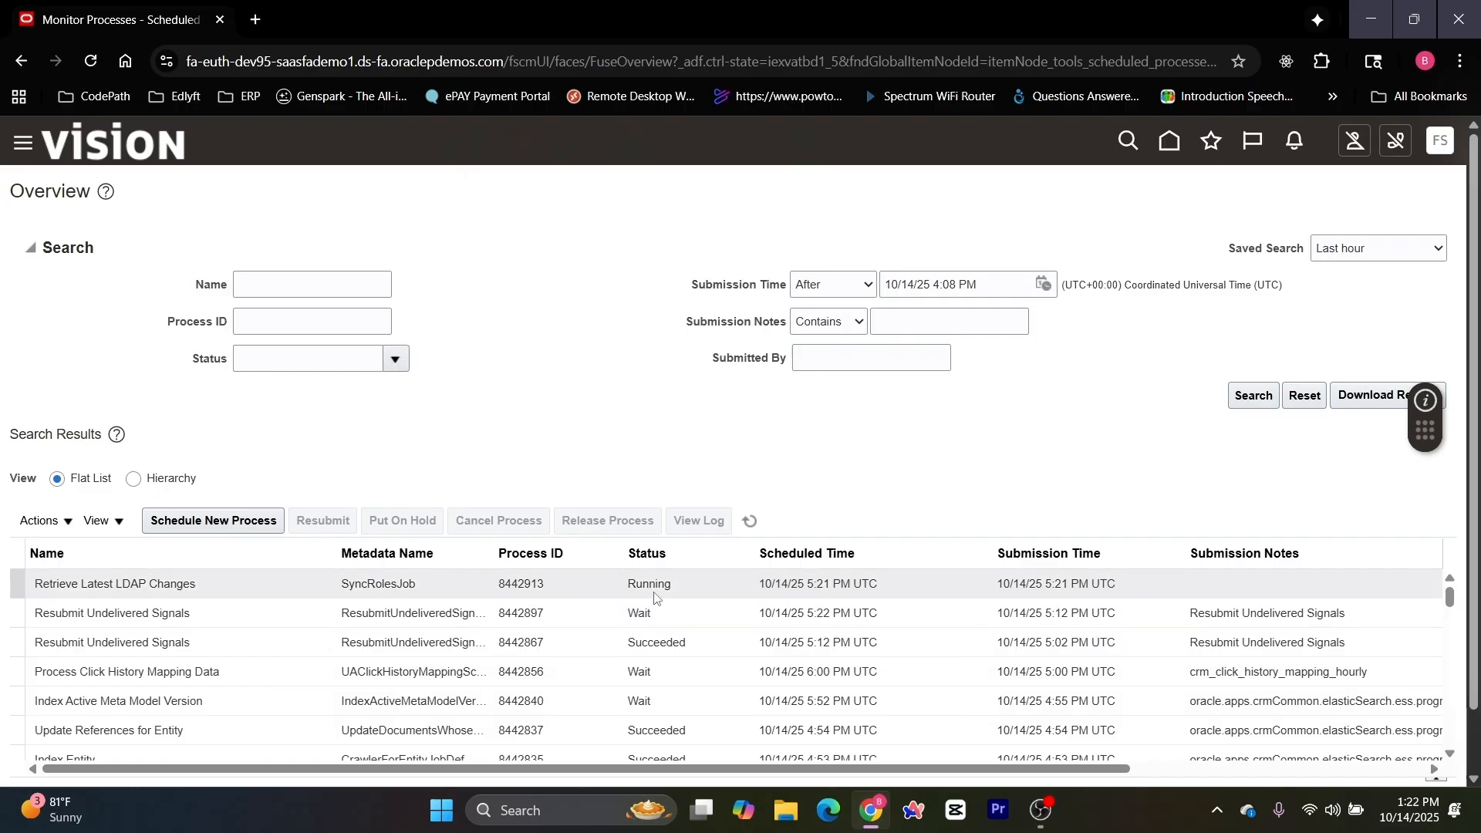
click(748, 522)
click(749, 523)
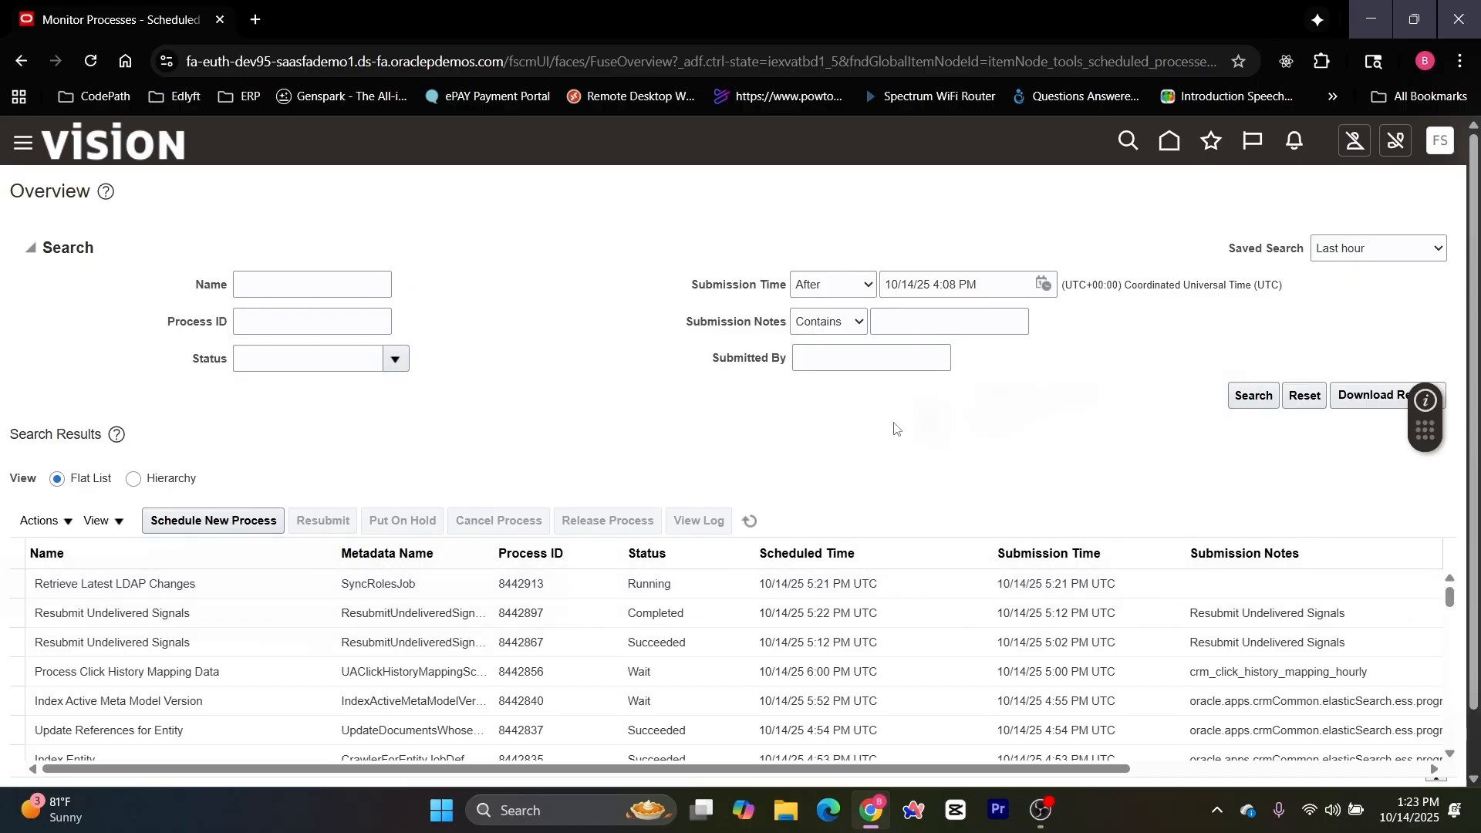
Step: Start scheduling another new process and search the job names for "global"
click(170, 522)
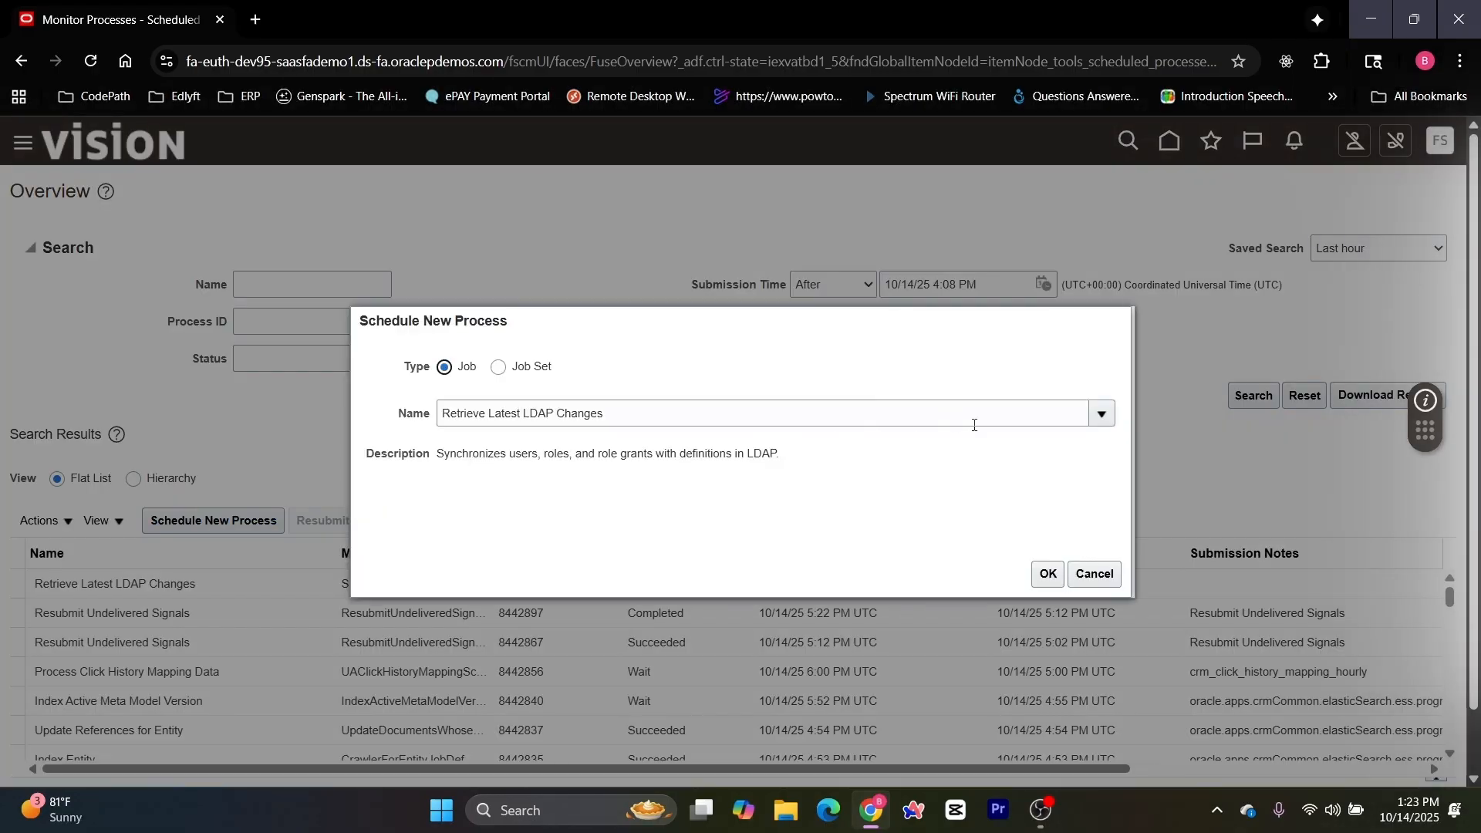
click(1101, 415)
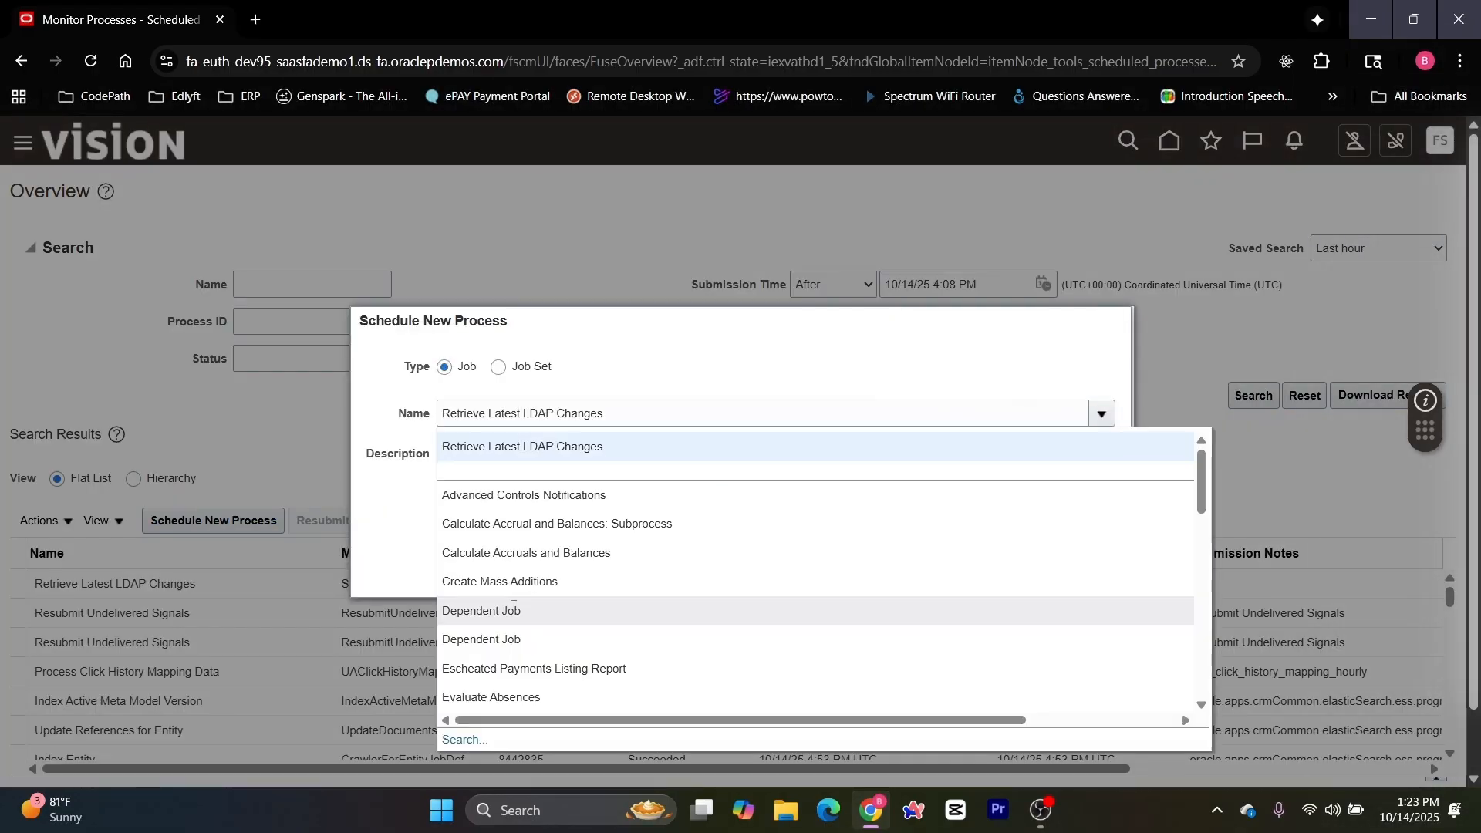
click(489, 741)
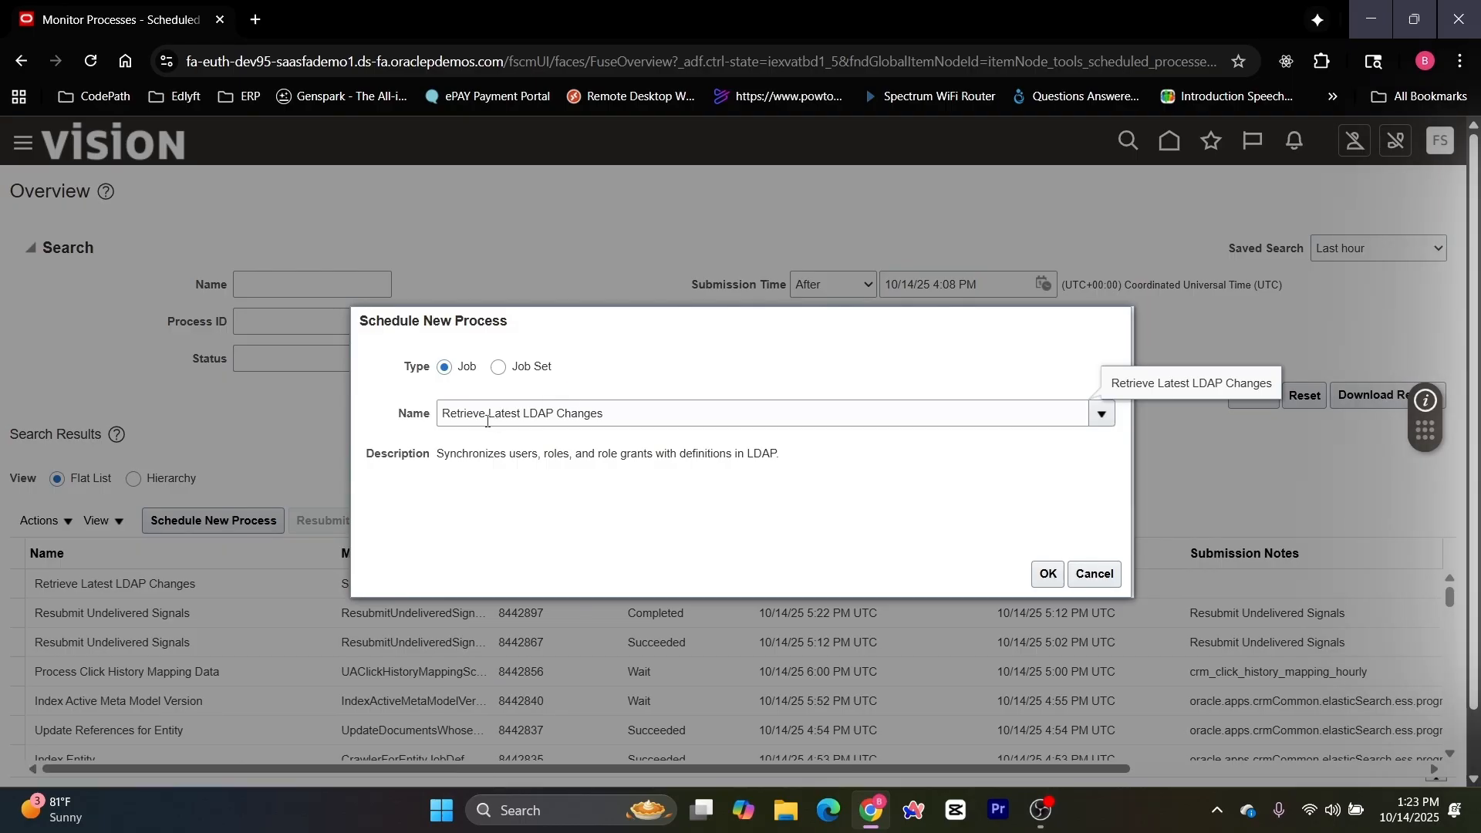
text(global)
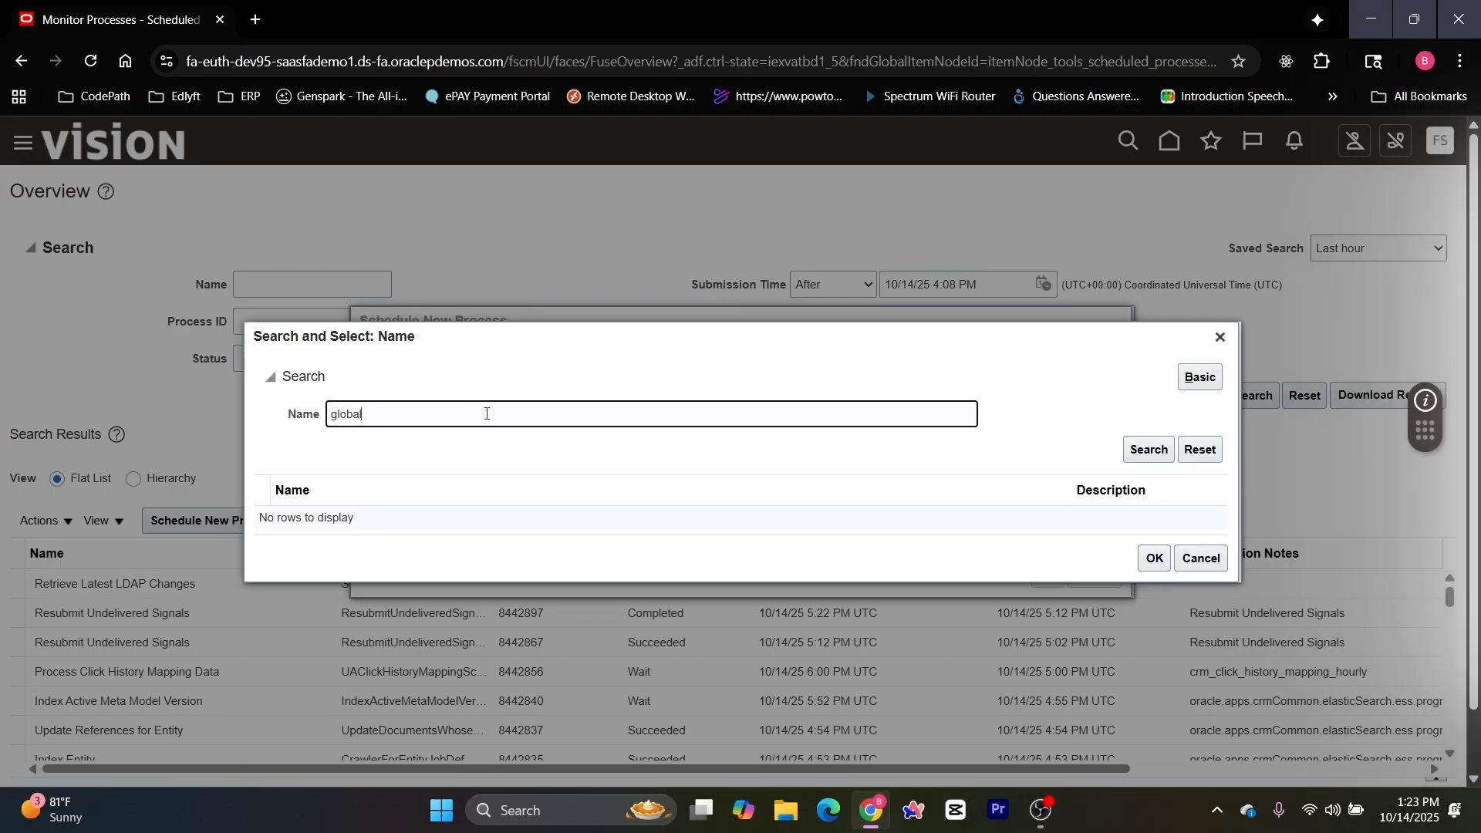
key(Return)
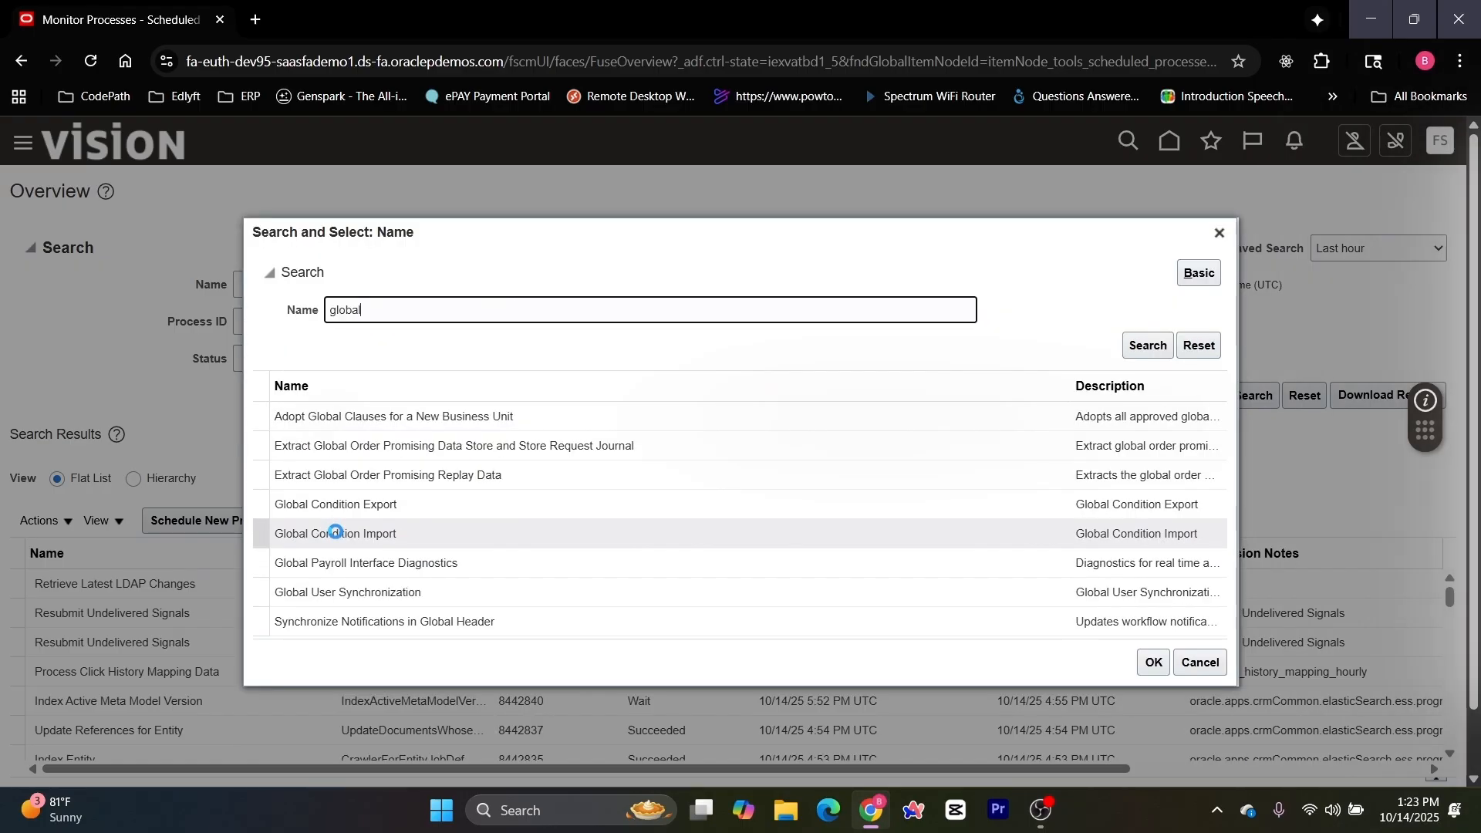
Step: Choose Synchronize Notifications in Global Header as the job and proceed to its process details
click(255, 622)
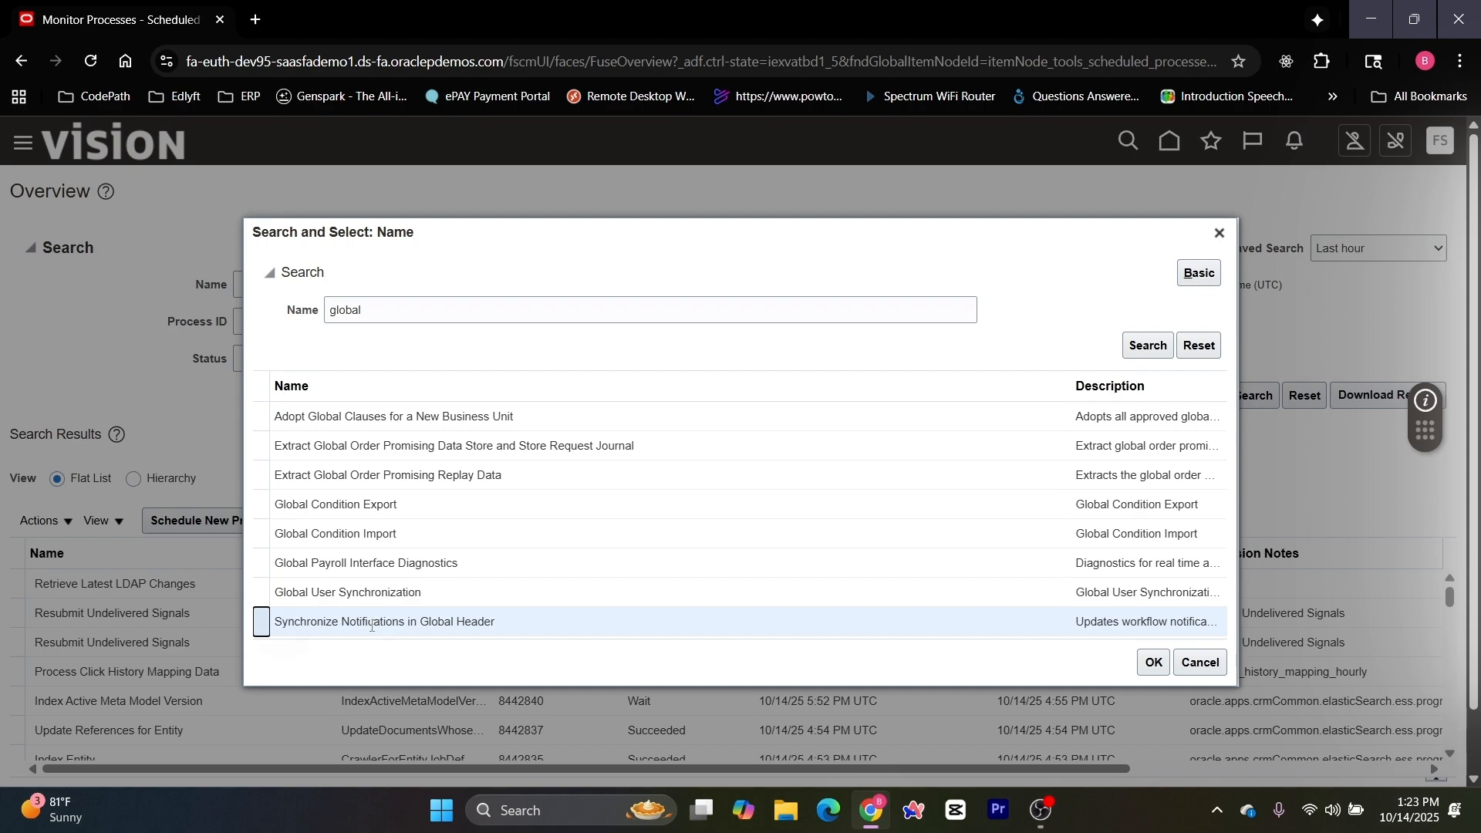
click(1158, 664)
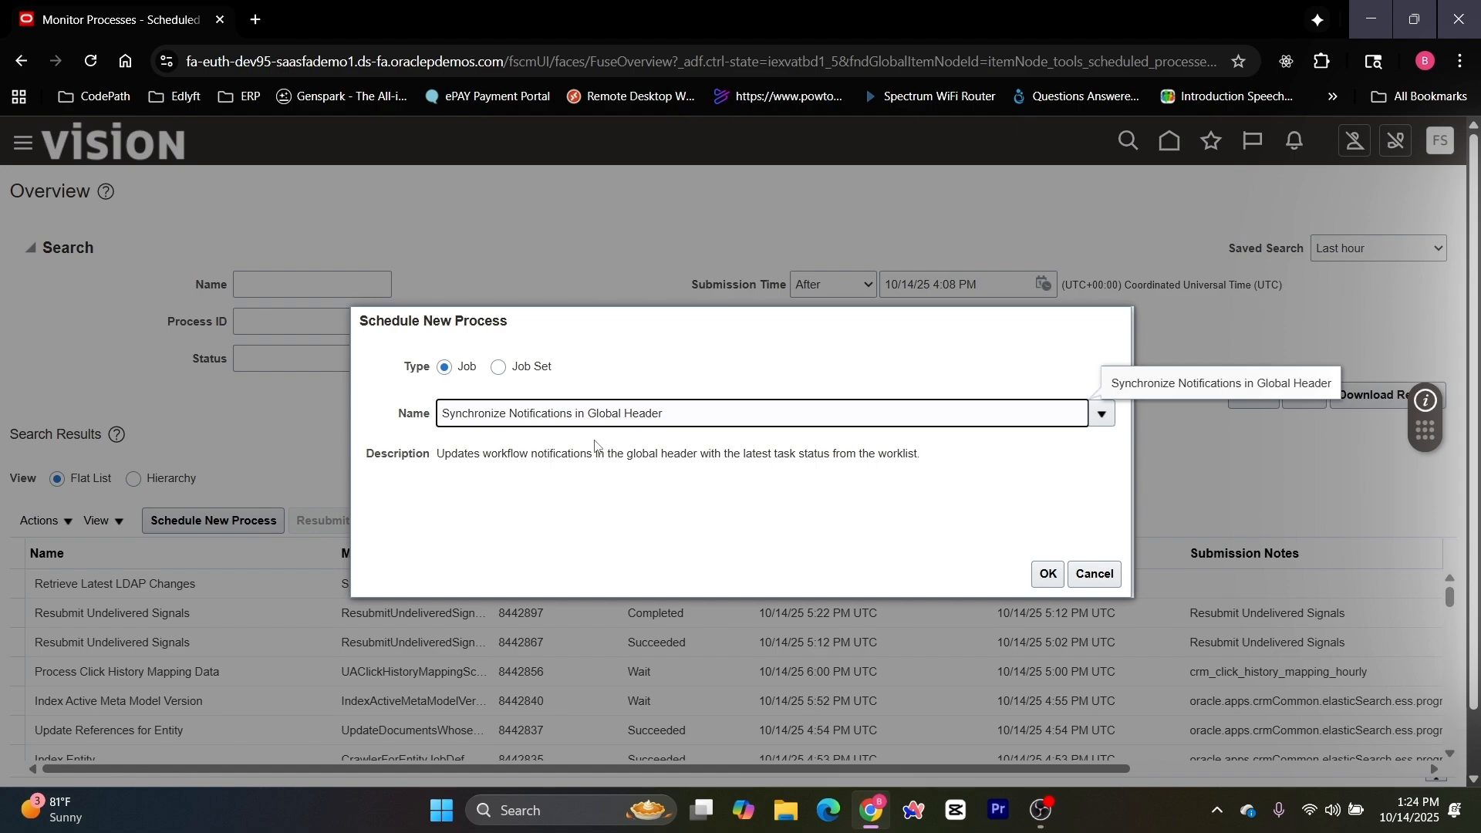
click(1048, 575)
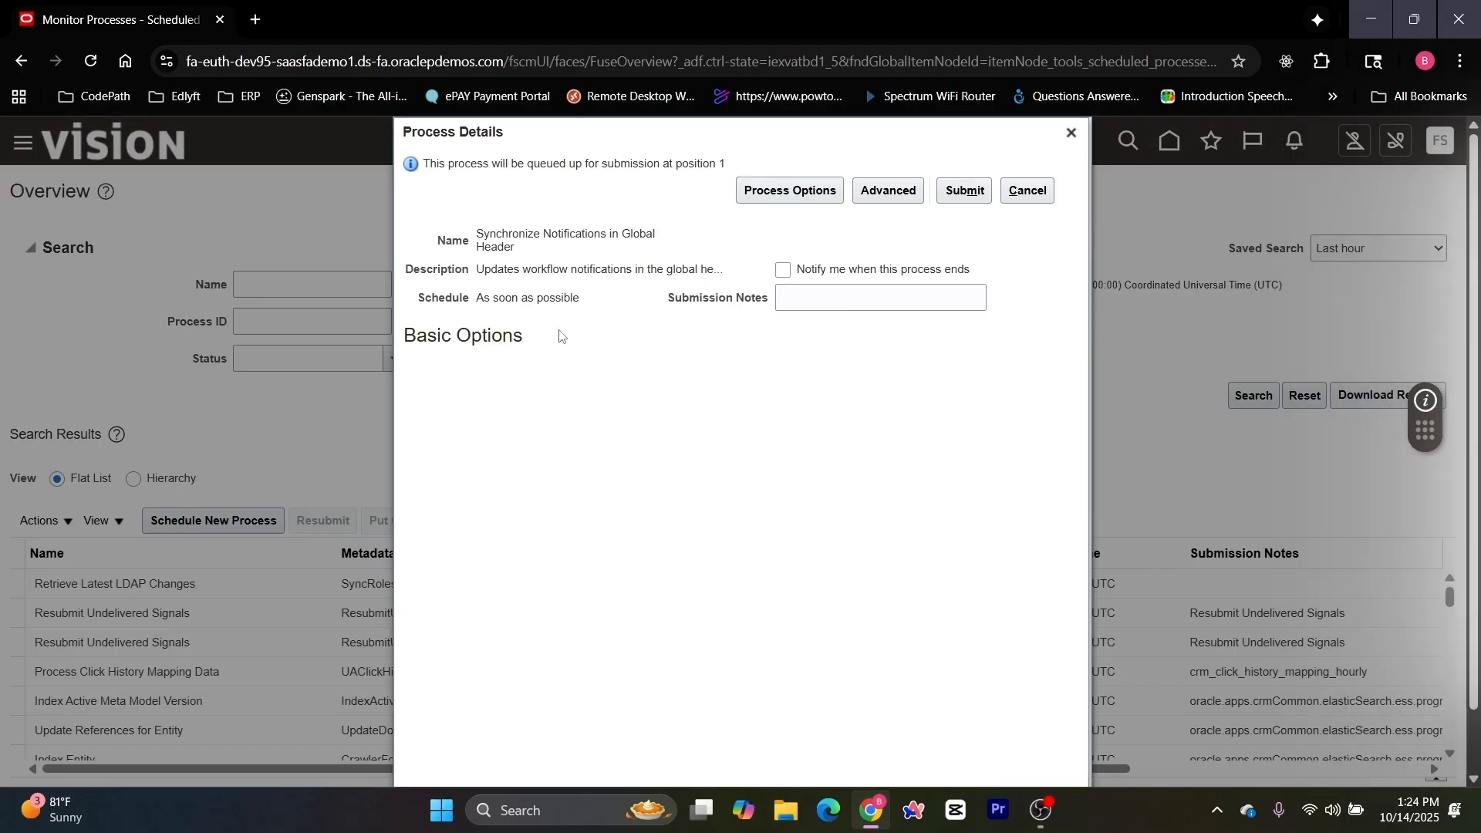
Step: In the advanced options, set the process to run using a schedule with Daily frequency and 1 day between runs
click(895, 192)
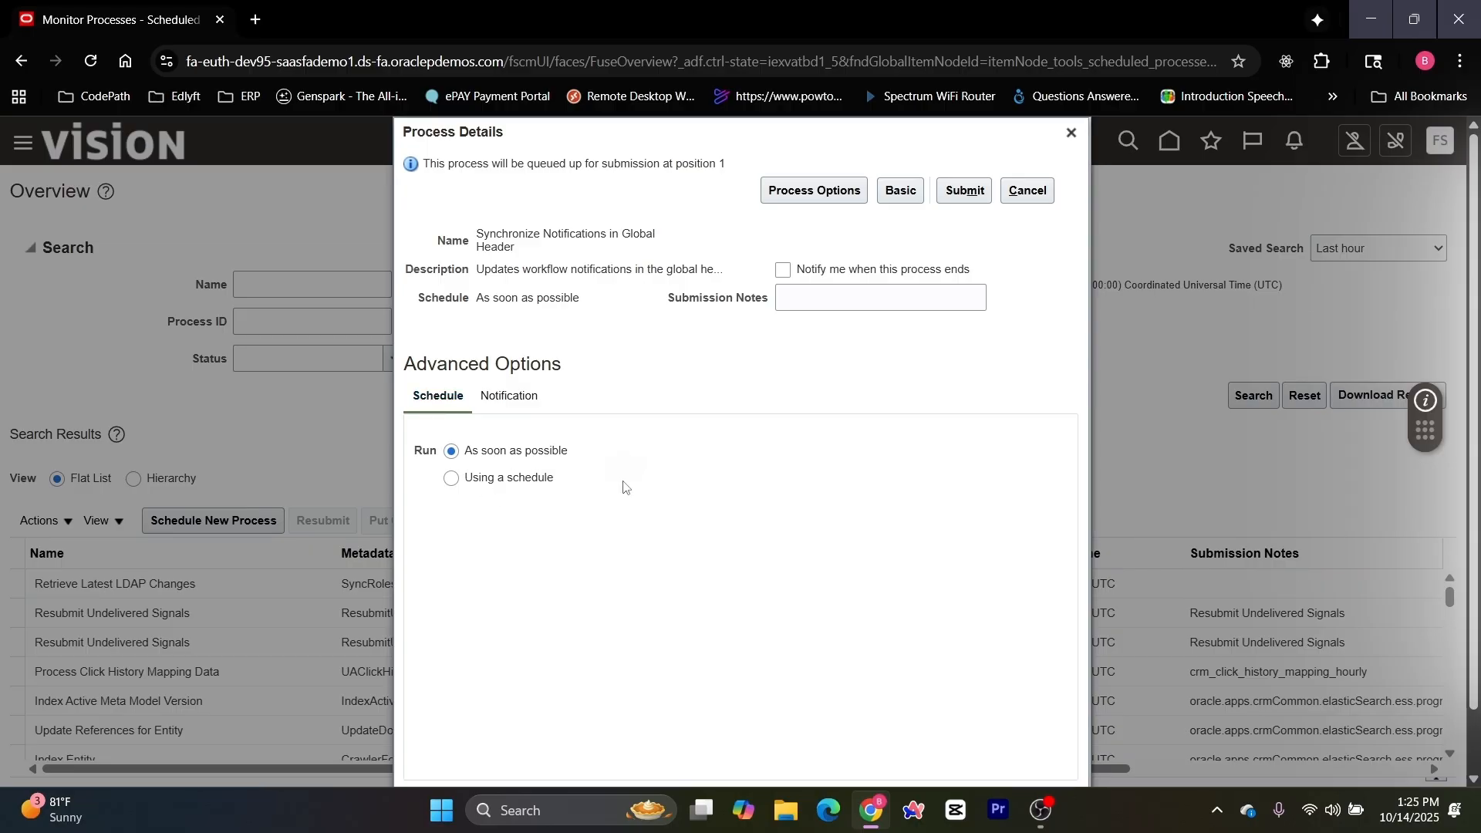
click(460, 486)
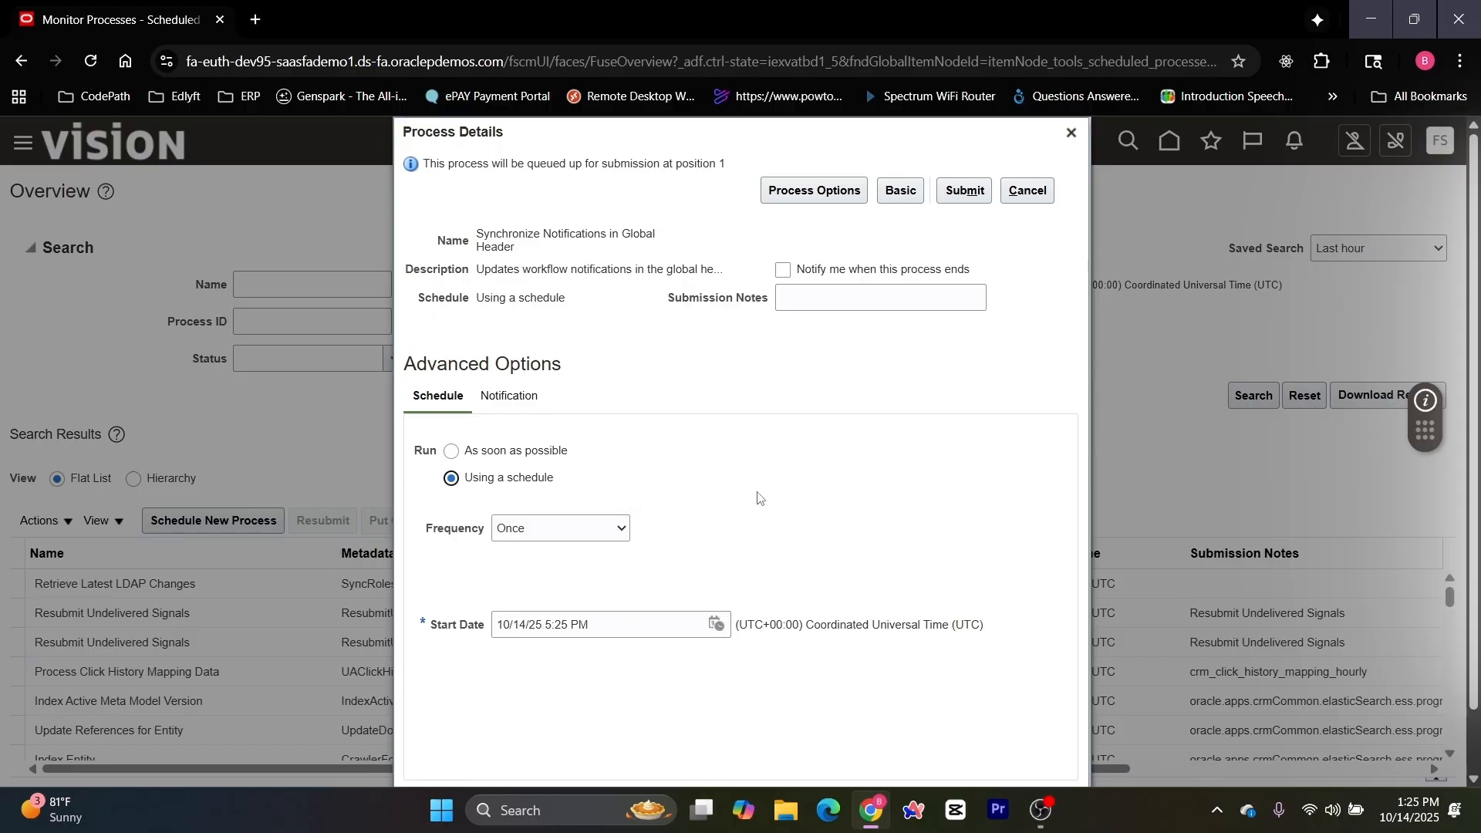
scroll(759, 498, down, 2)
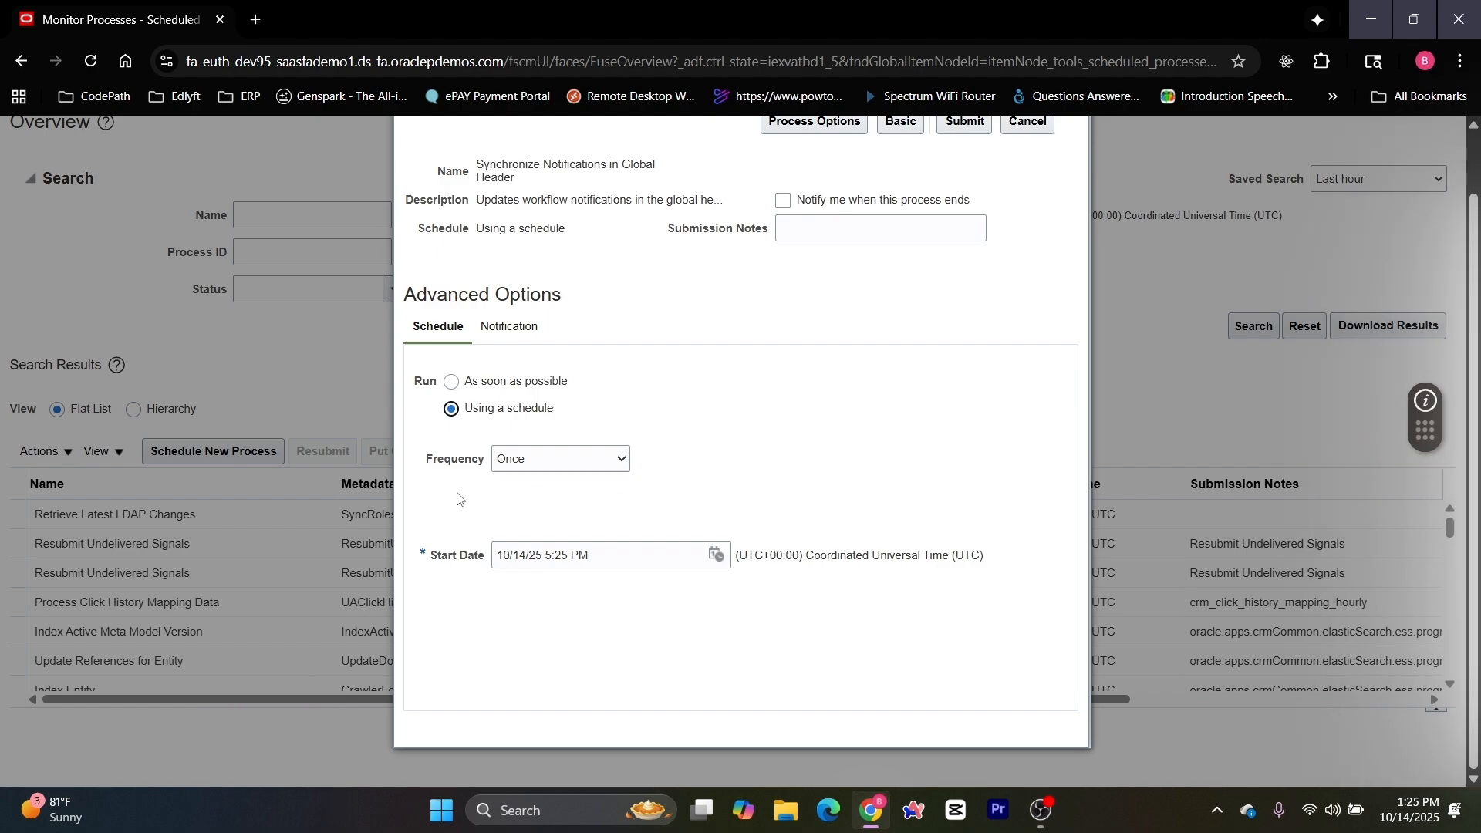
click(615, 462)
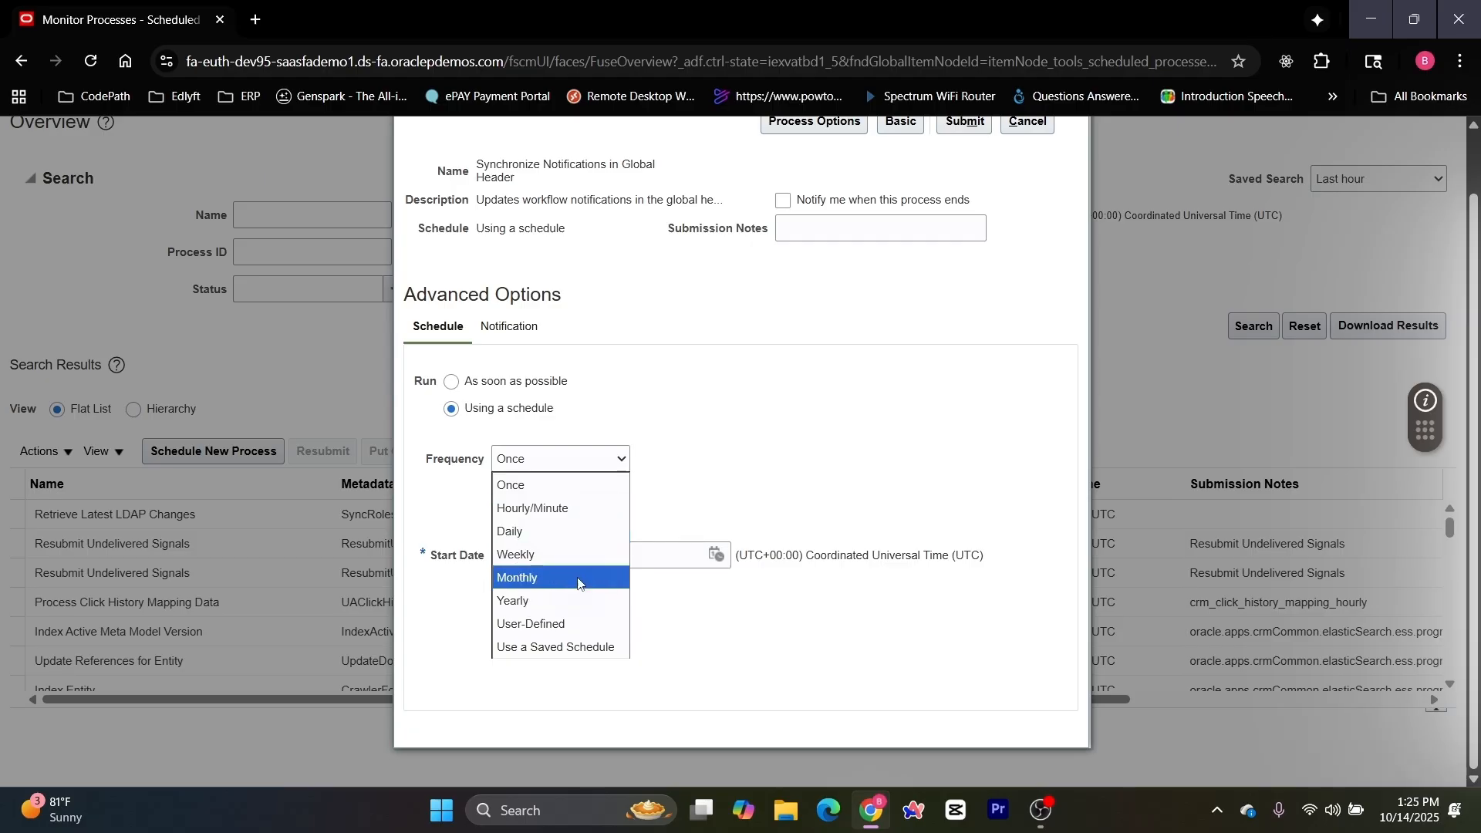
click(575, 536)
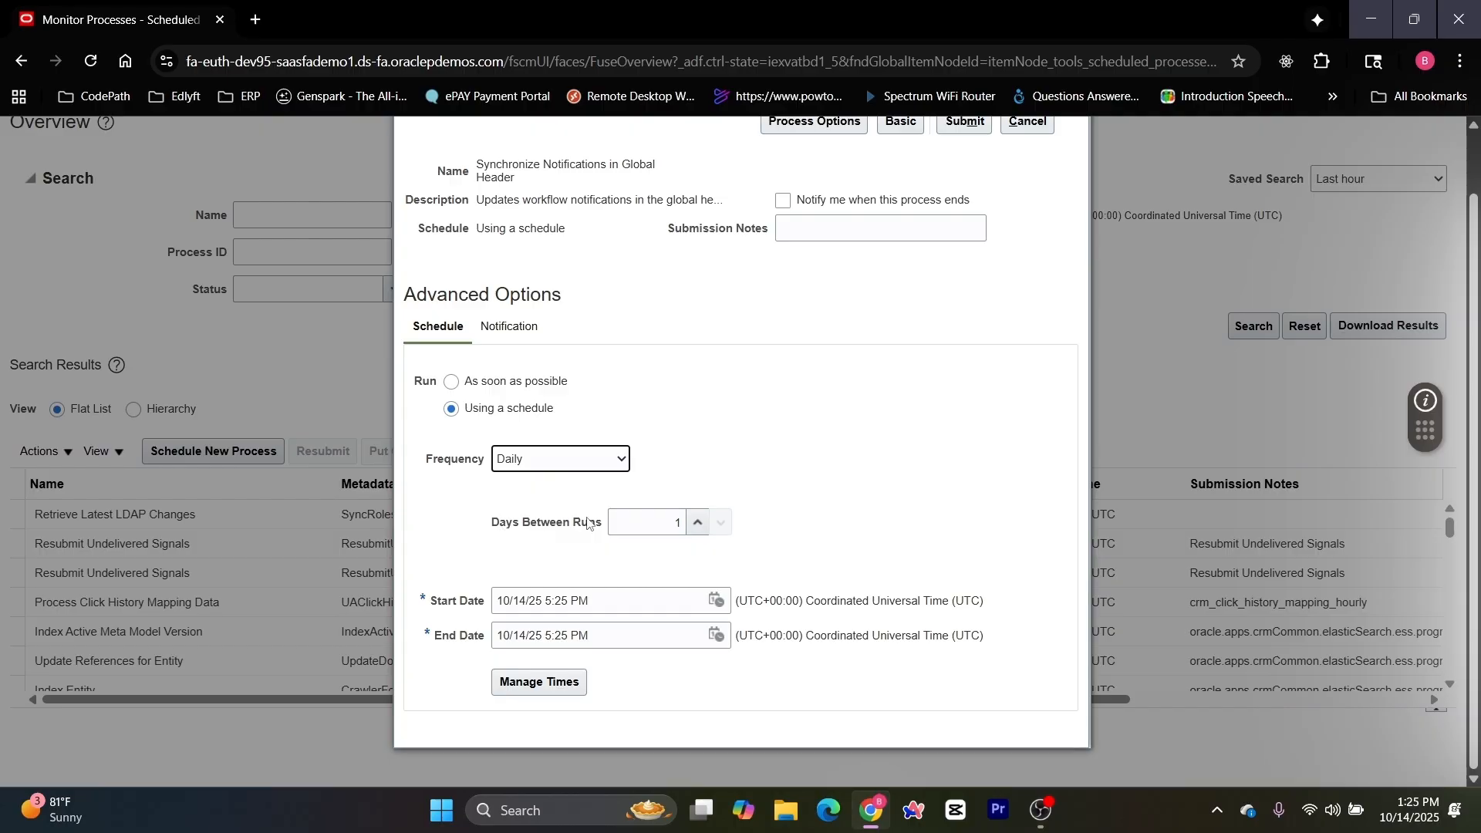
click(699, 524)
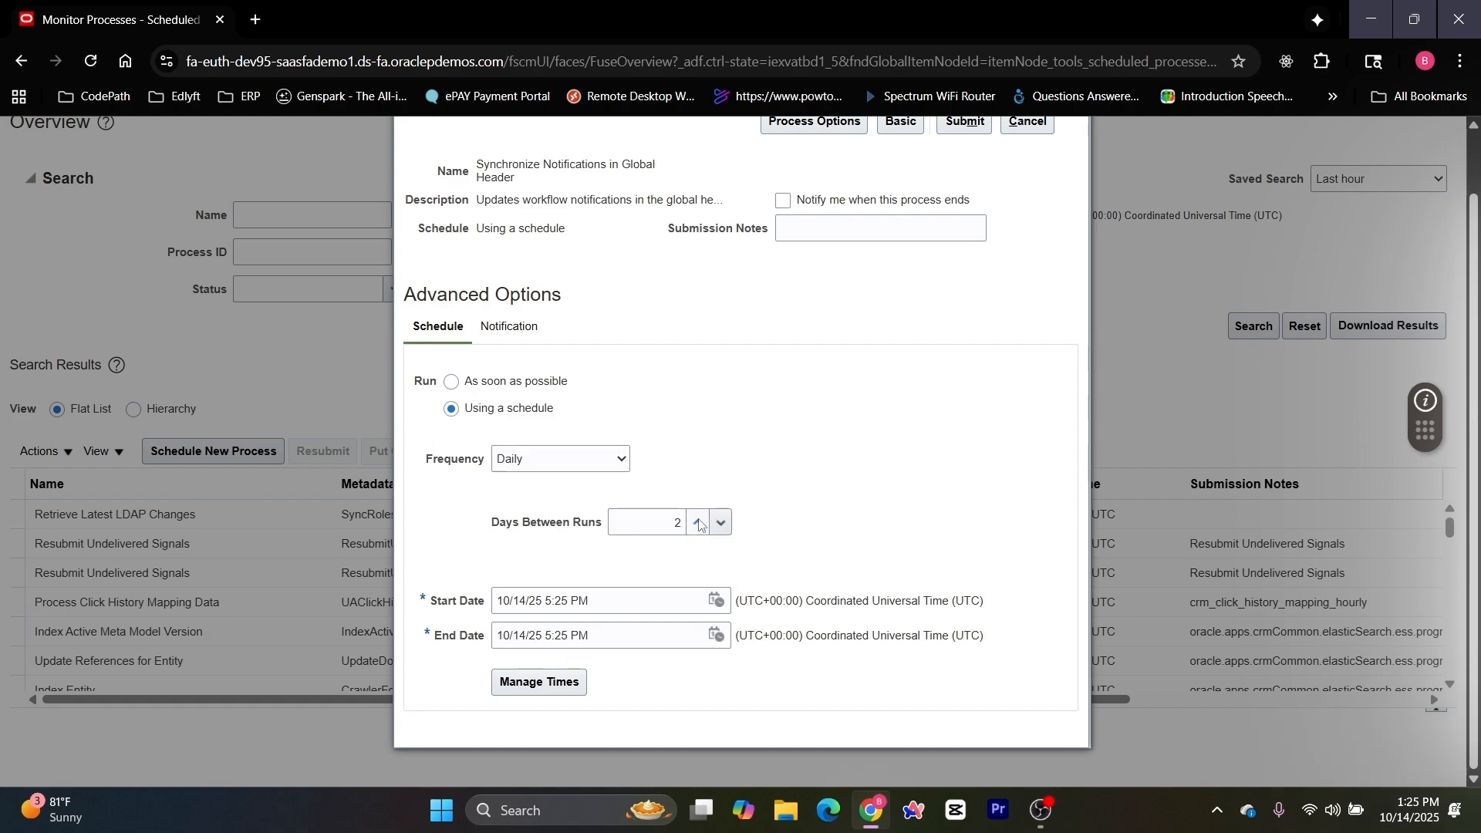
click(720, 523)
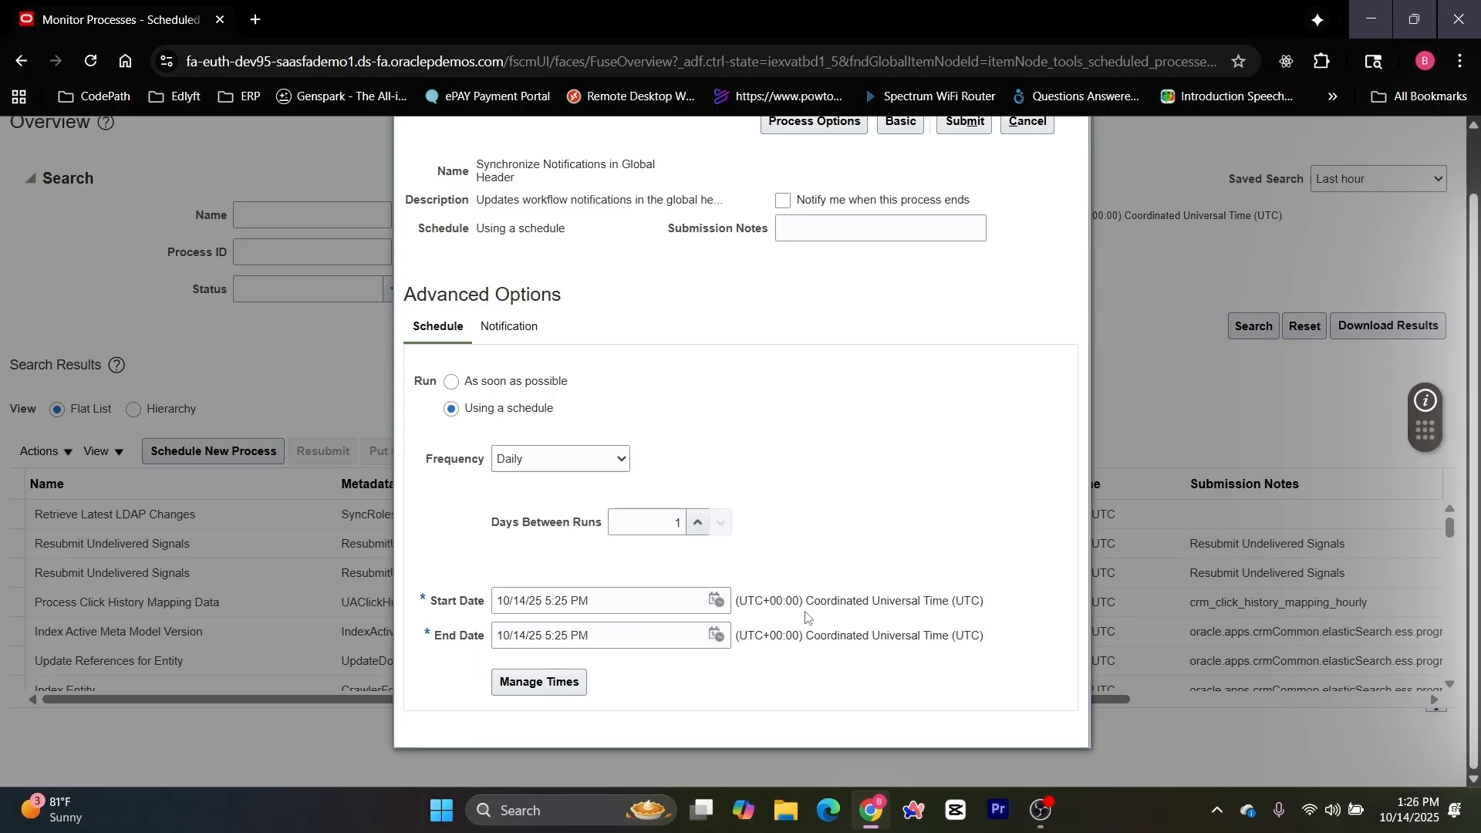
Step: Set the schedule's start date and time to 10/14/25 5:30 PM
click(715, 601)
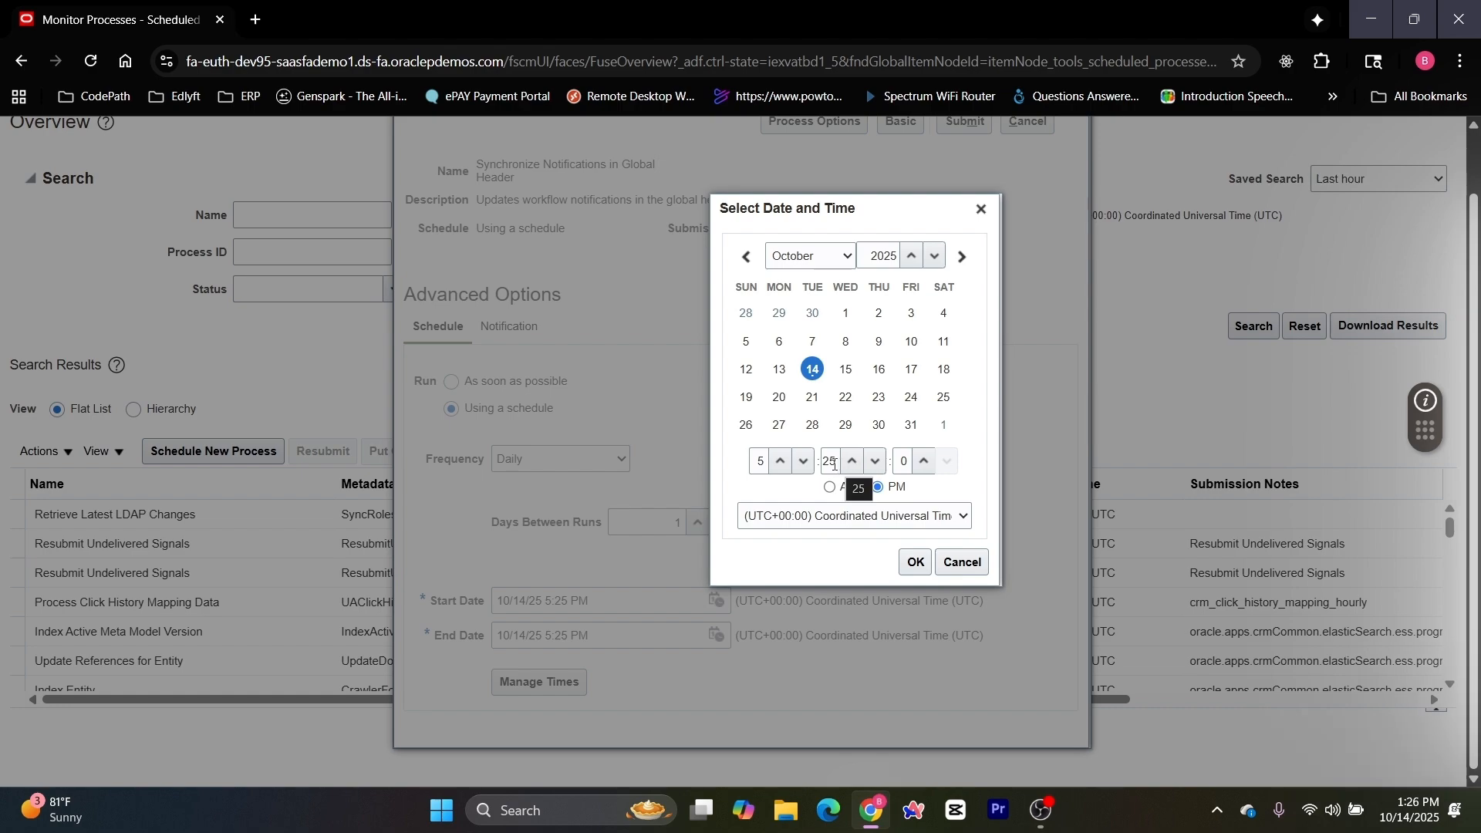
drag(840, 459, 824, 461)
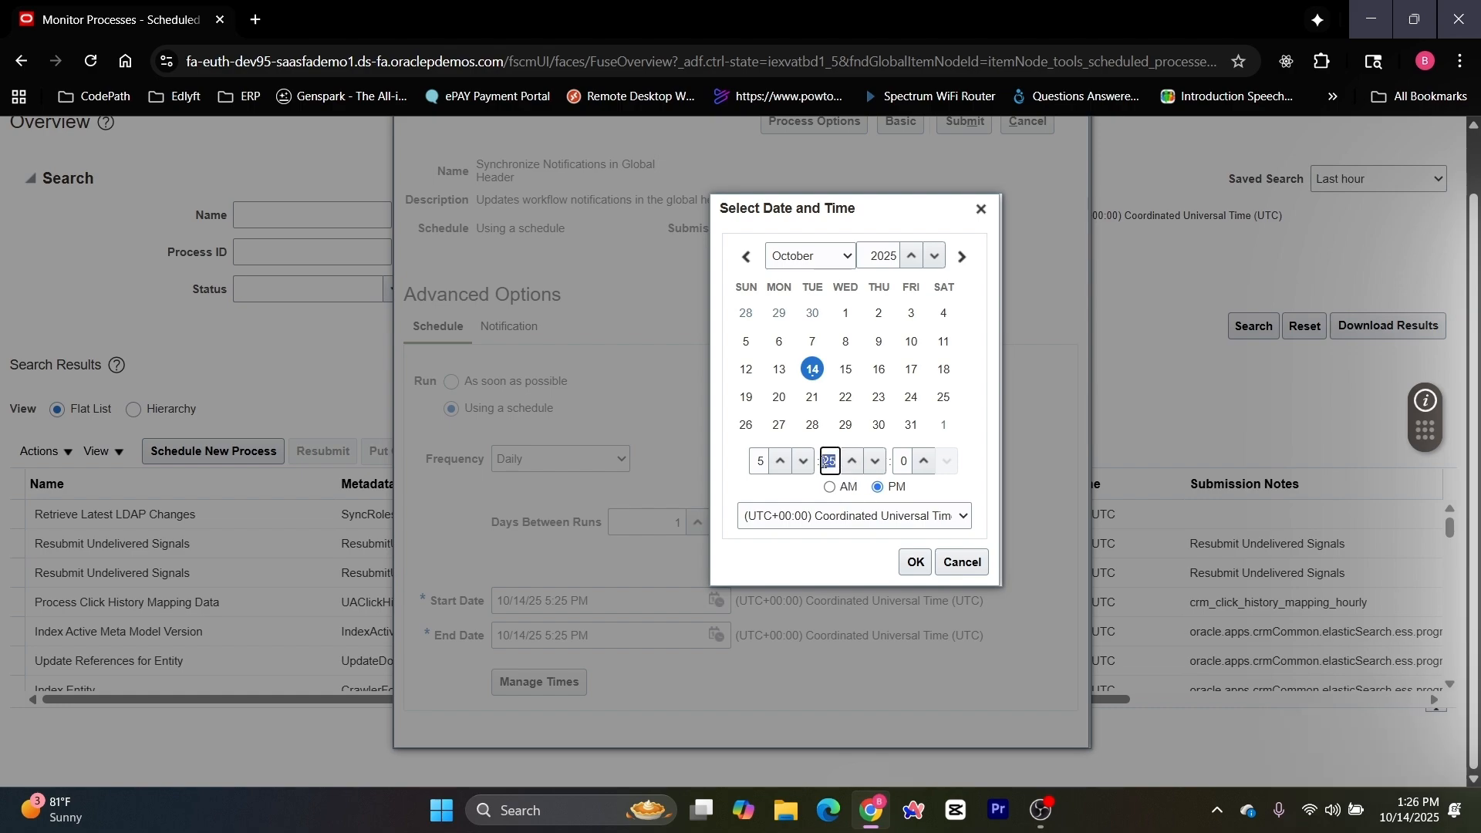
text(30)
click(924, 488)
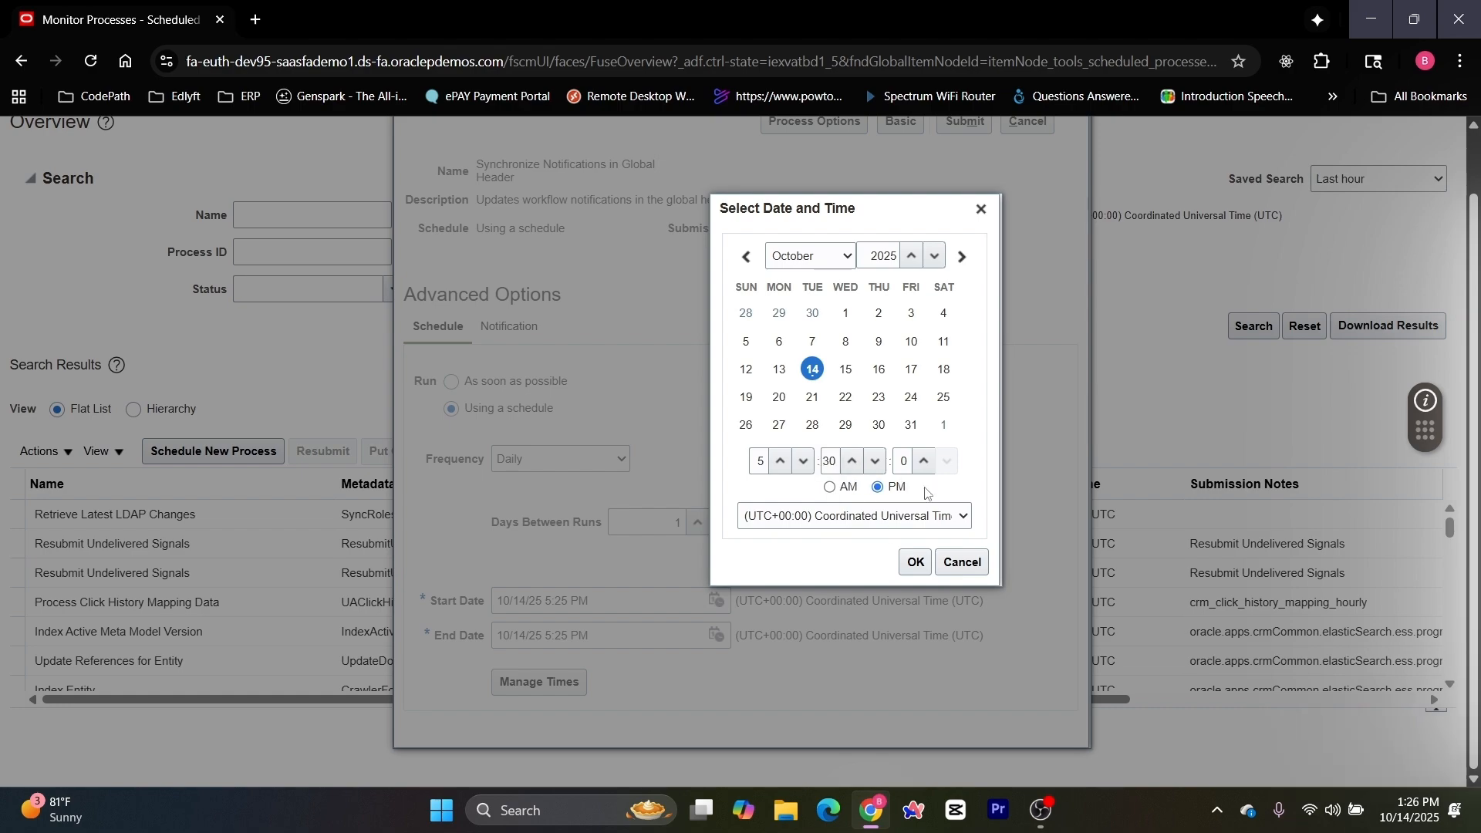
click(916, 565)
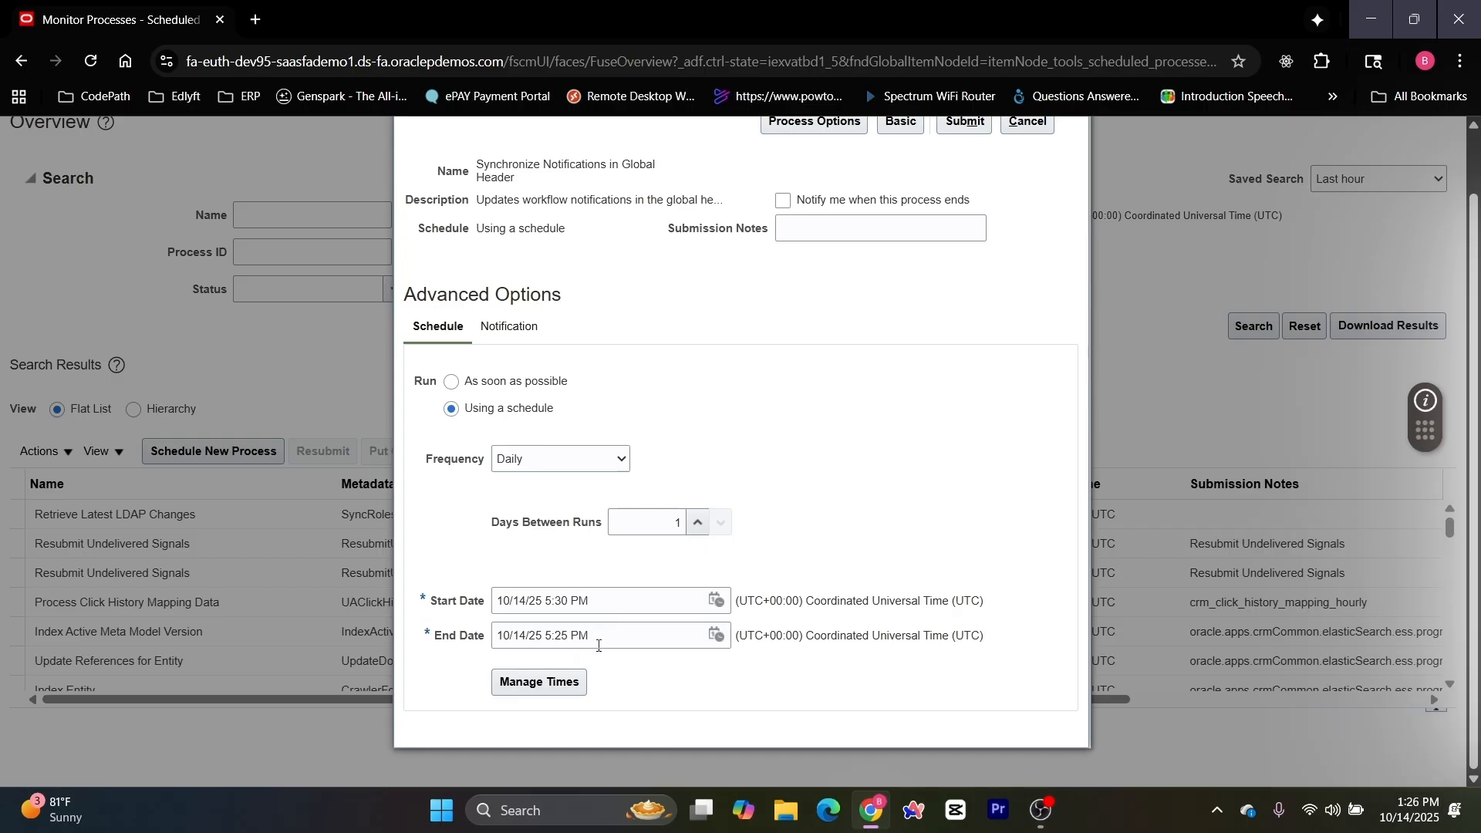
Step: Set the schedule's end date to October 31, 2099, keeping the 5:25 PM time
click(718, 635)
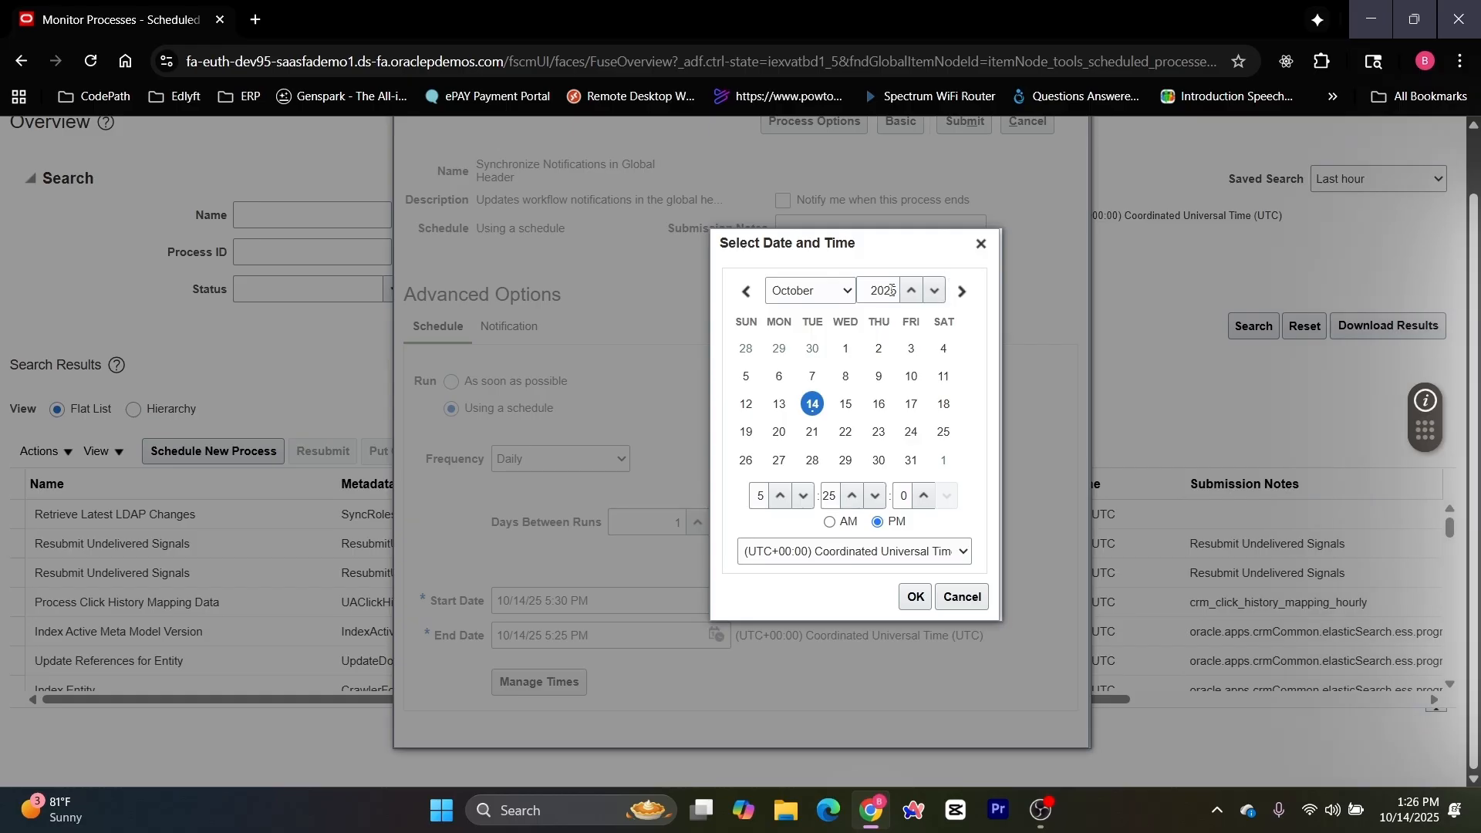
click(893, 289)
drag(892, 290, 888, 290)
text(30)
click(917, 266)
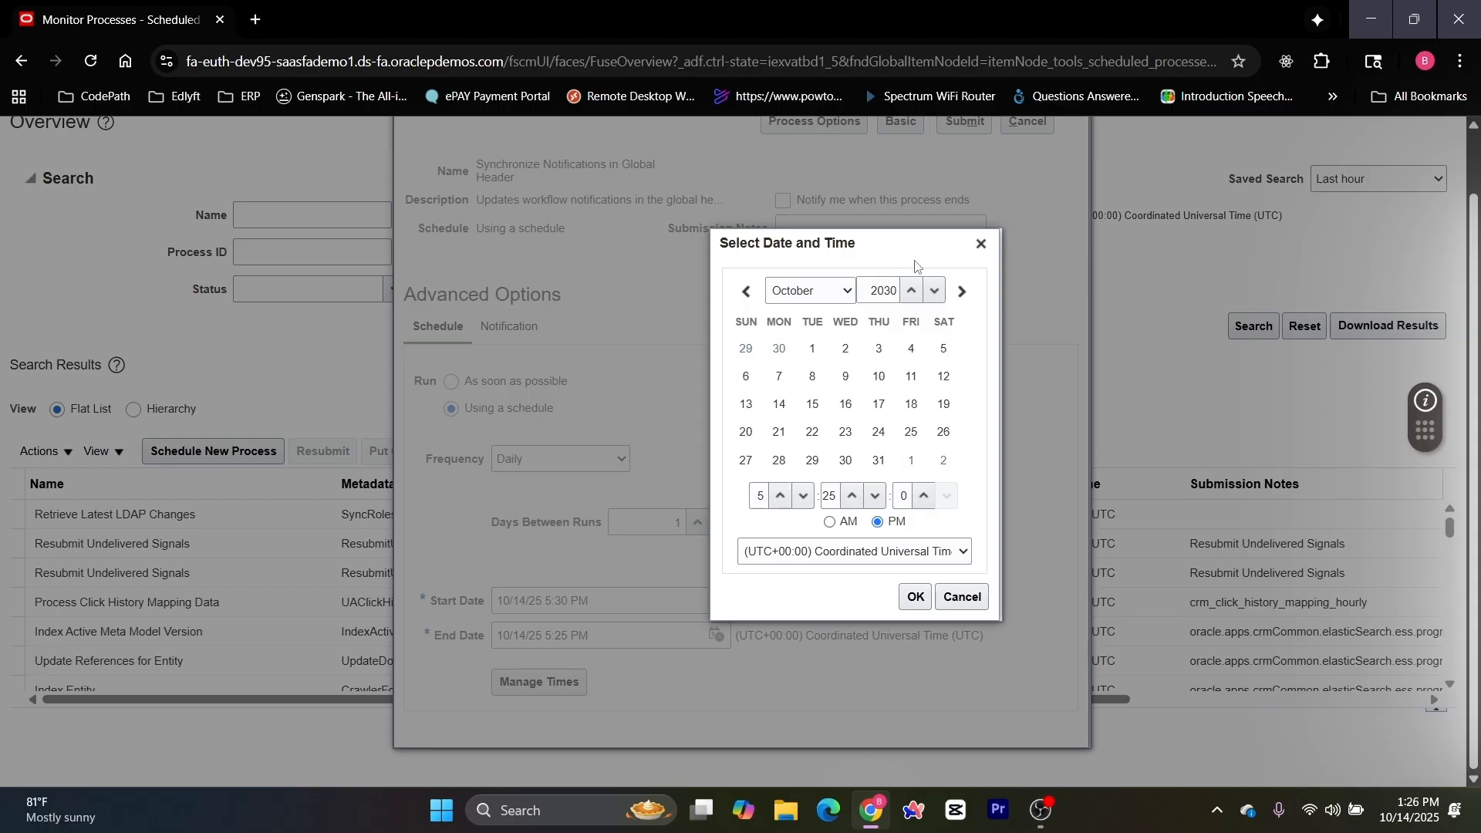
click(879, 346)
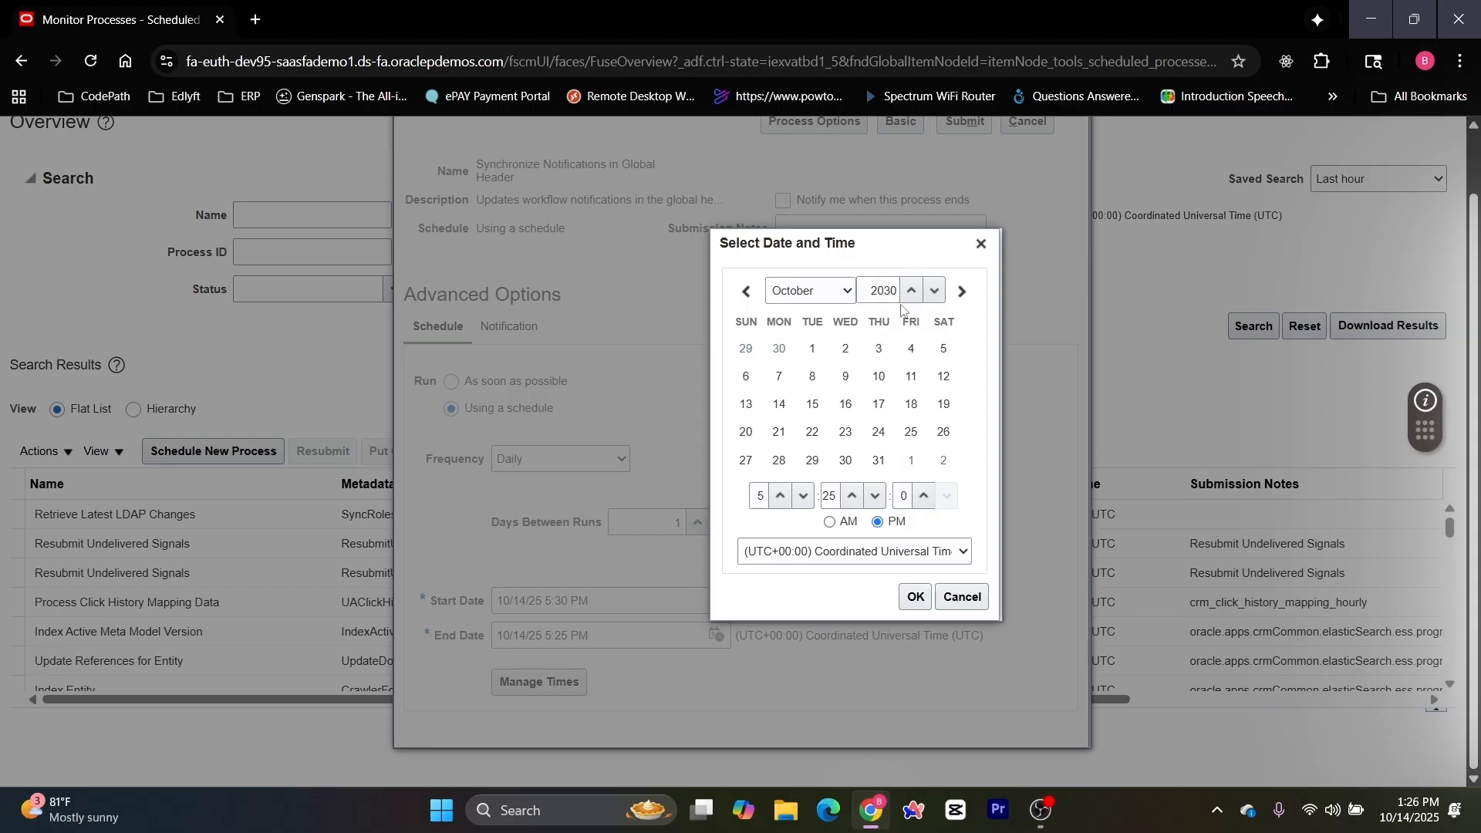
drag(888, 291, 897, 291)
text(99)
click(881, 462)
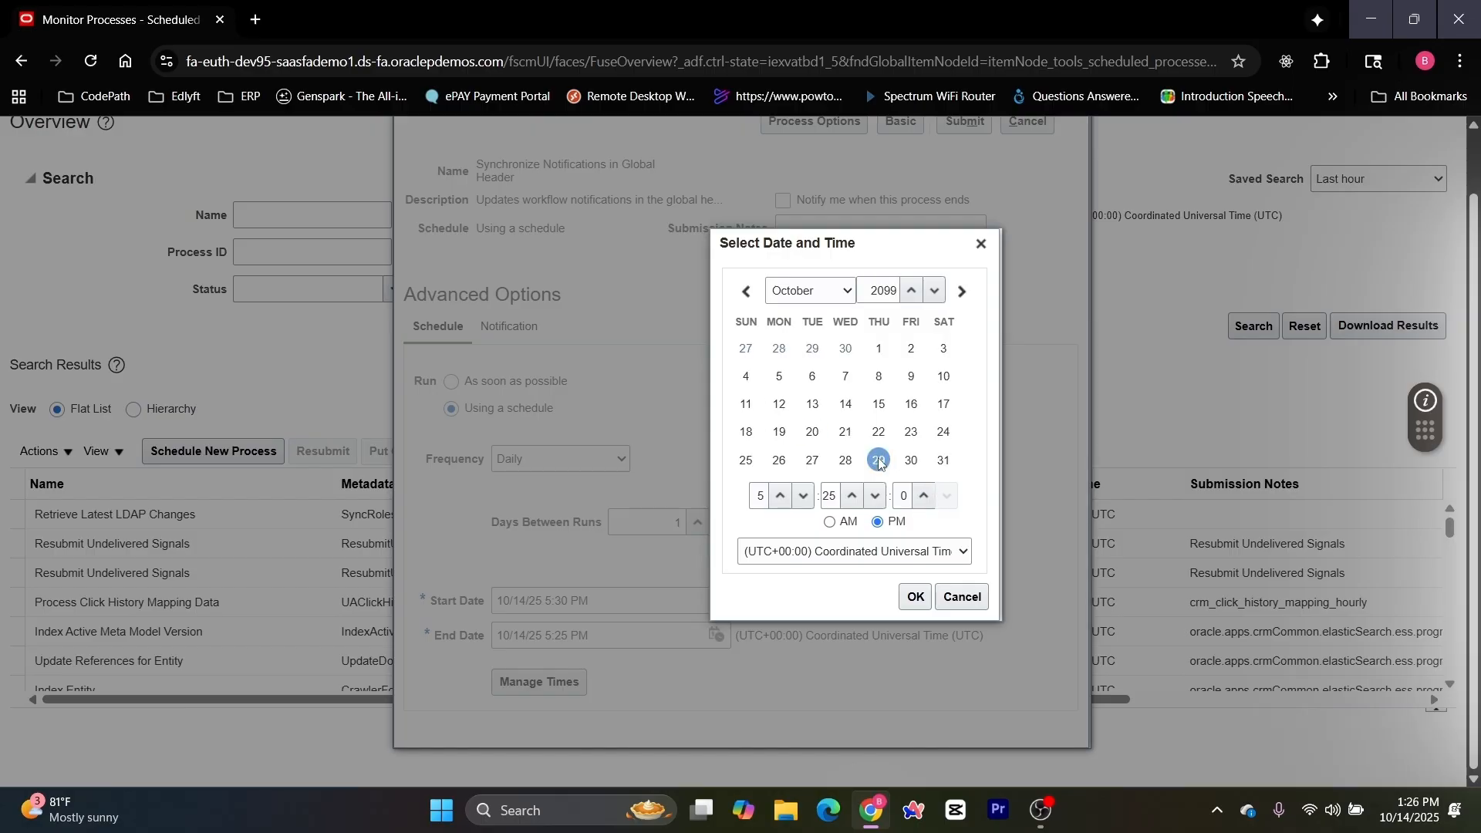
click(878, 350)
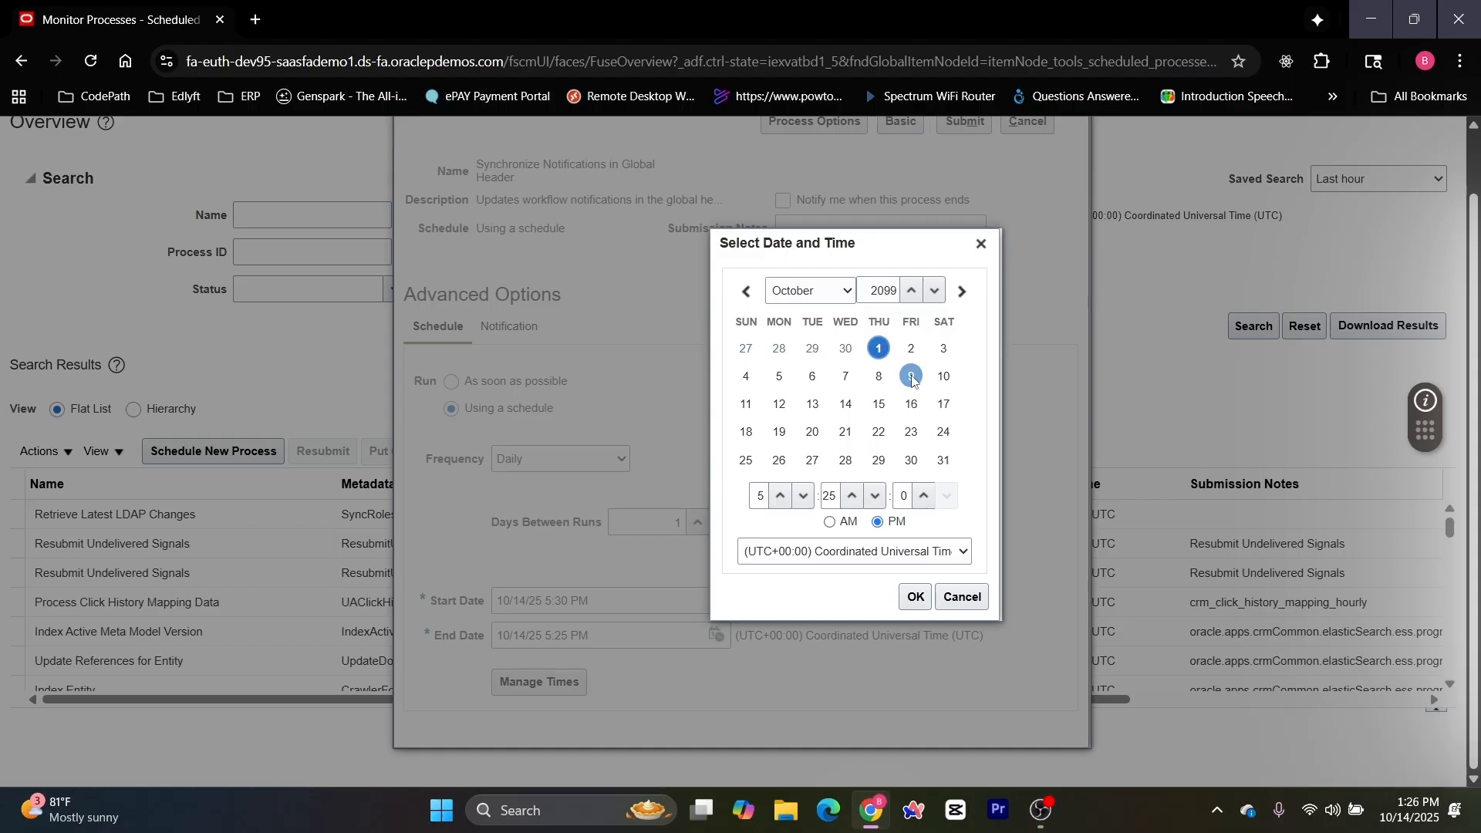
click(943, 461)
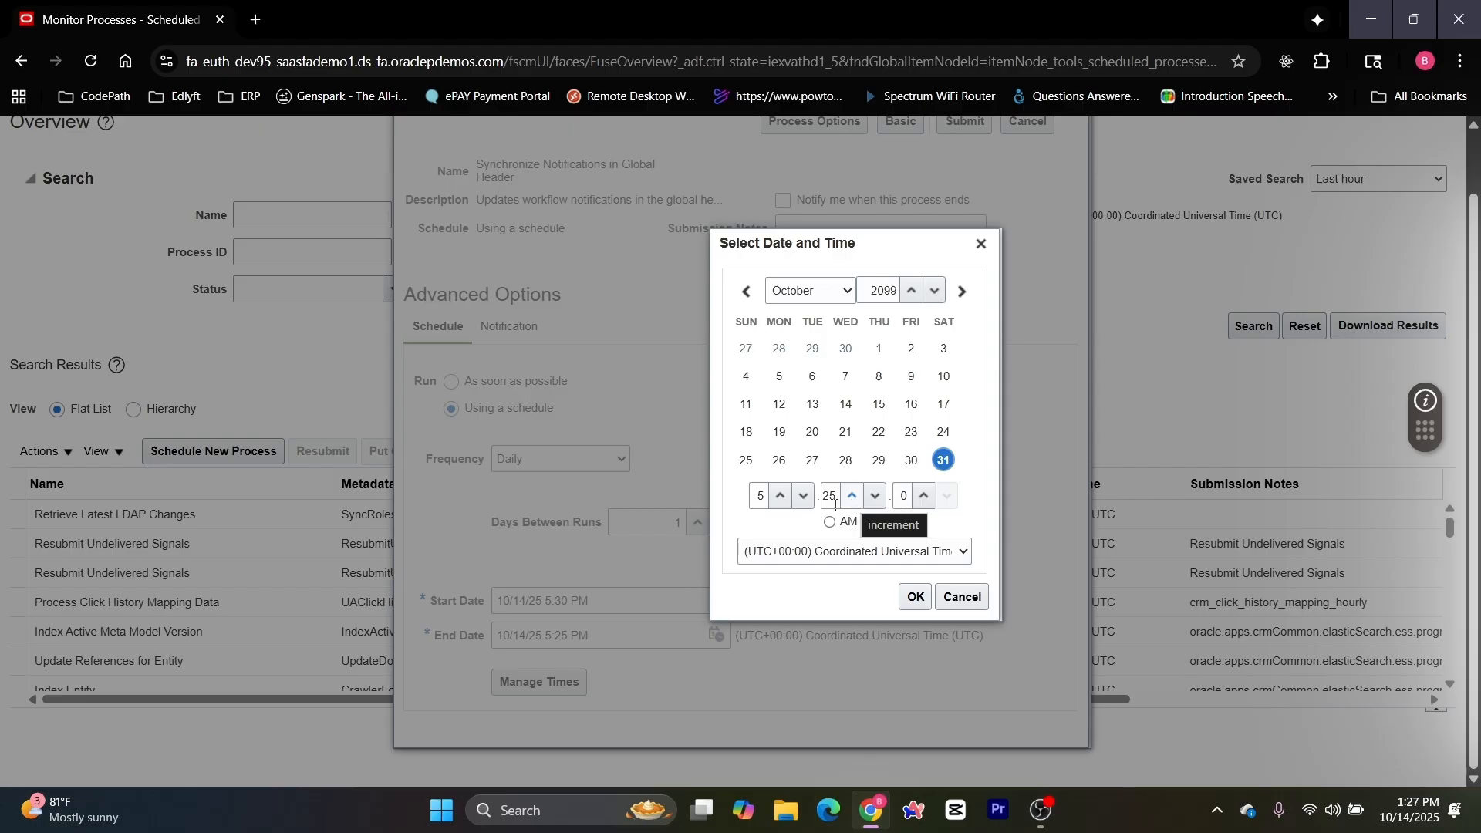
click(916, 597)
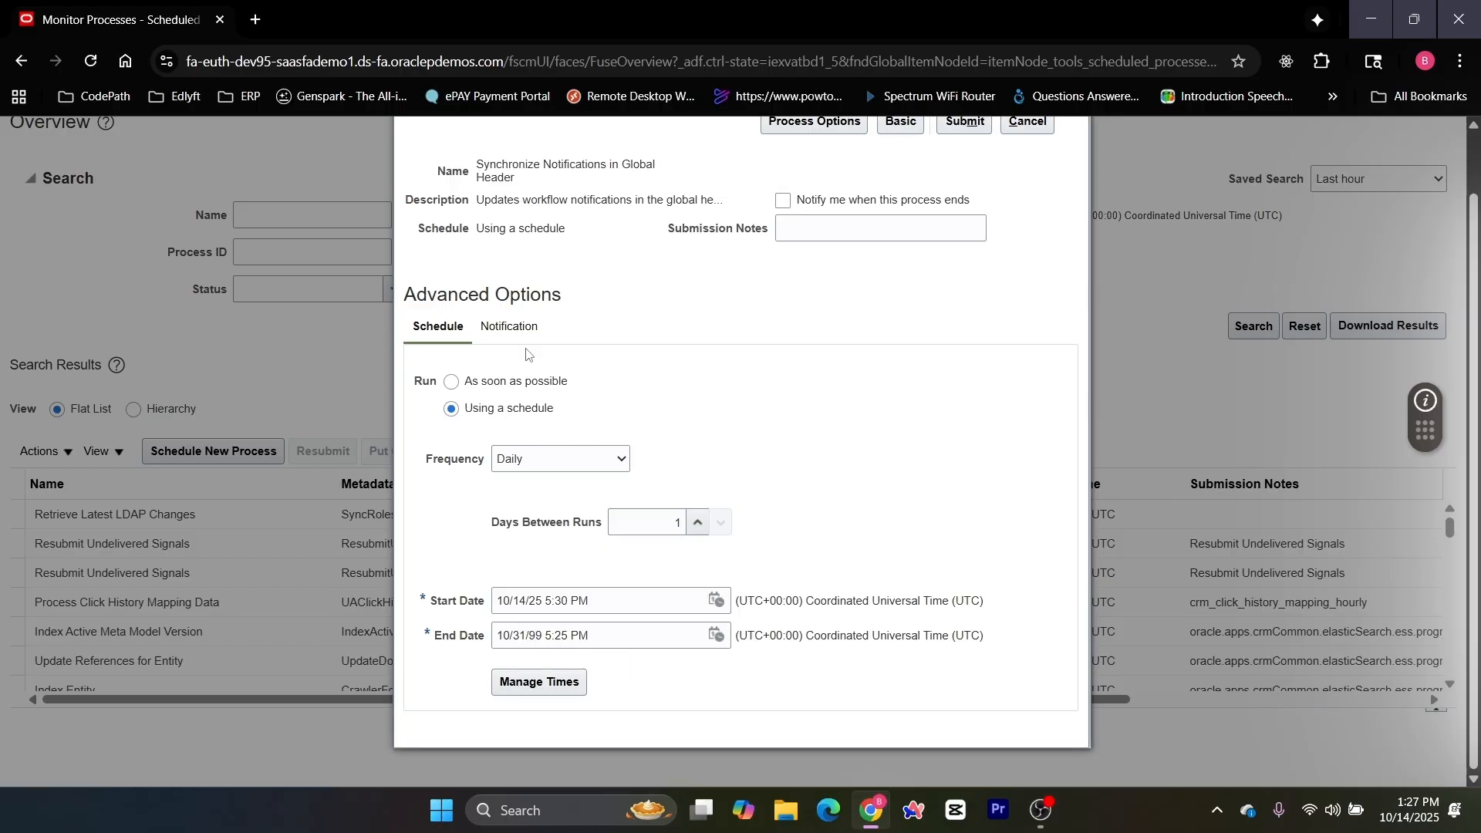
Step: Check the process's notification settings and set the schedule frequency to Hourly/Minute
click(506, 332)
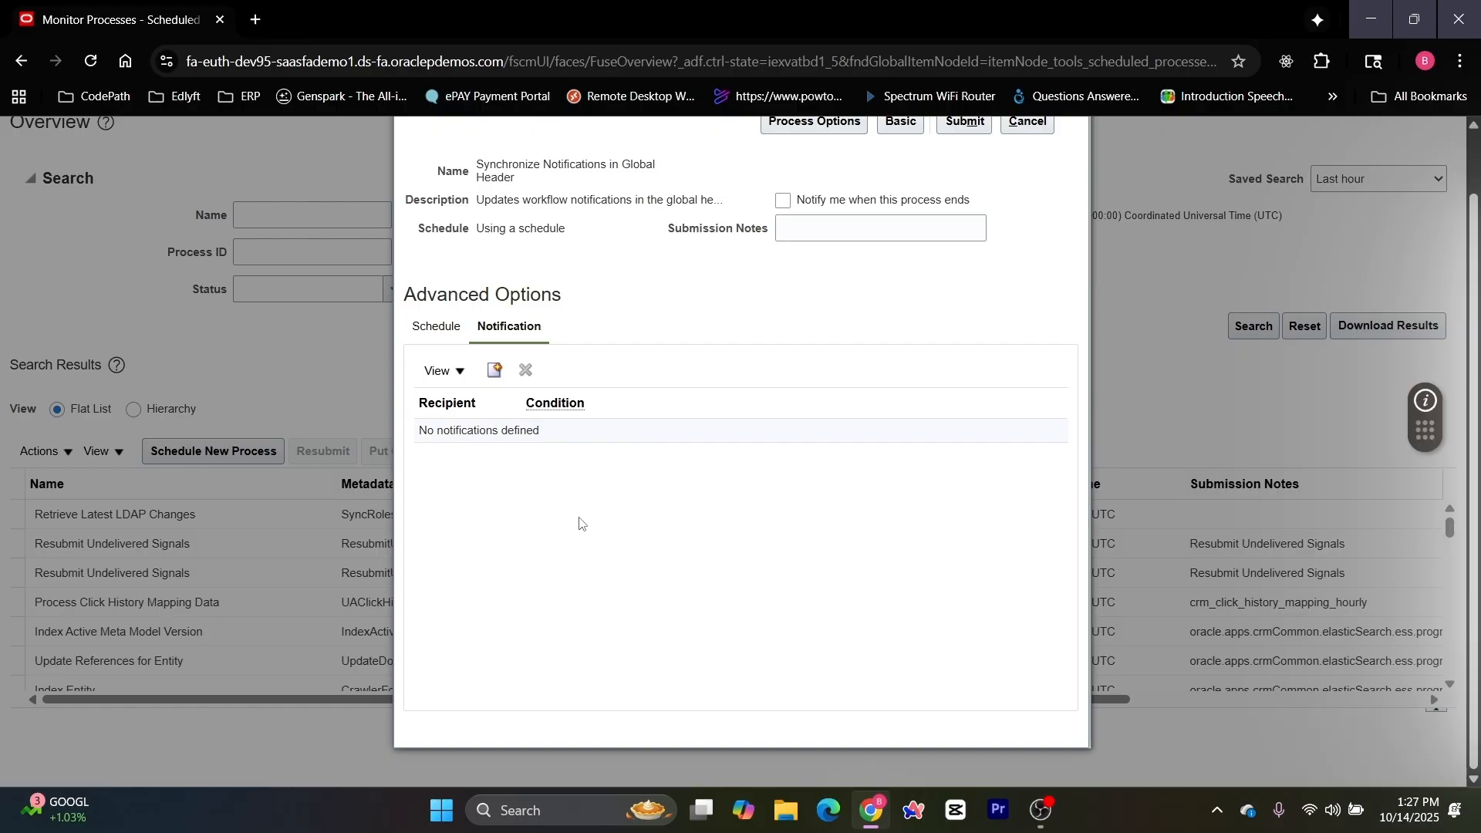
click(433, 328)
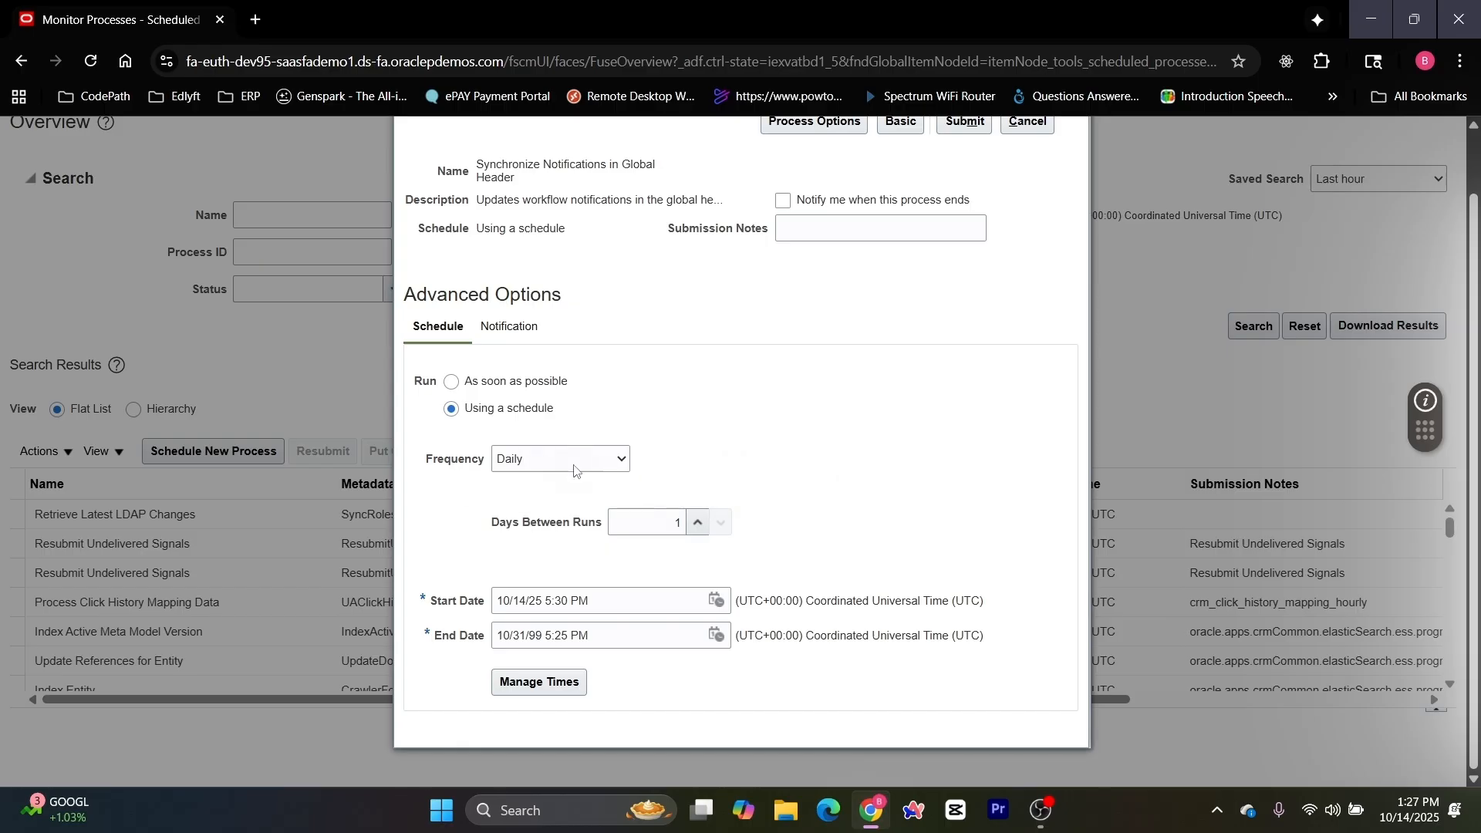
click(615, 462)
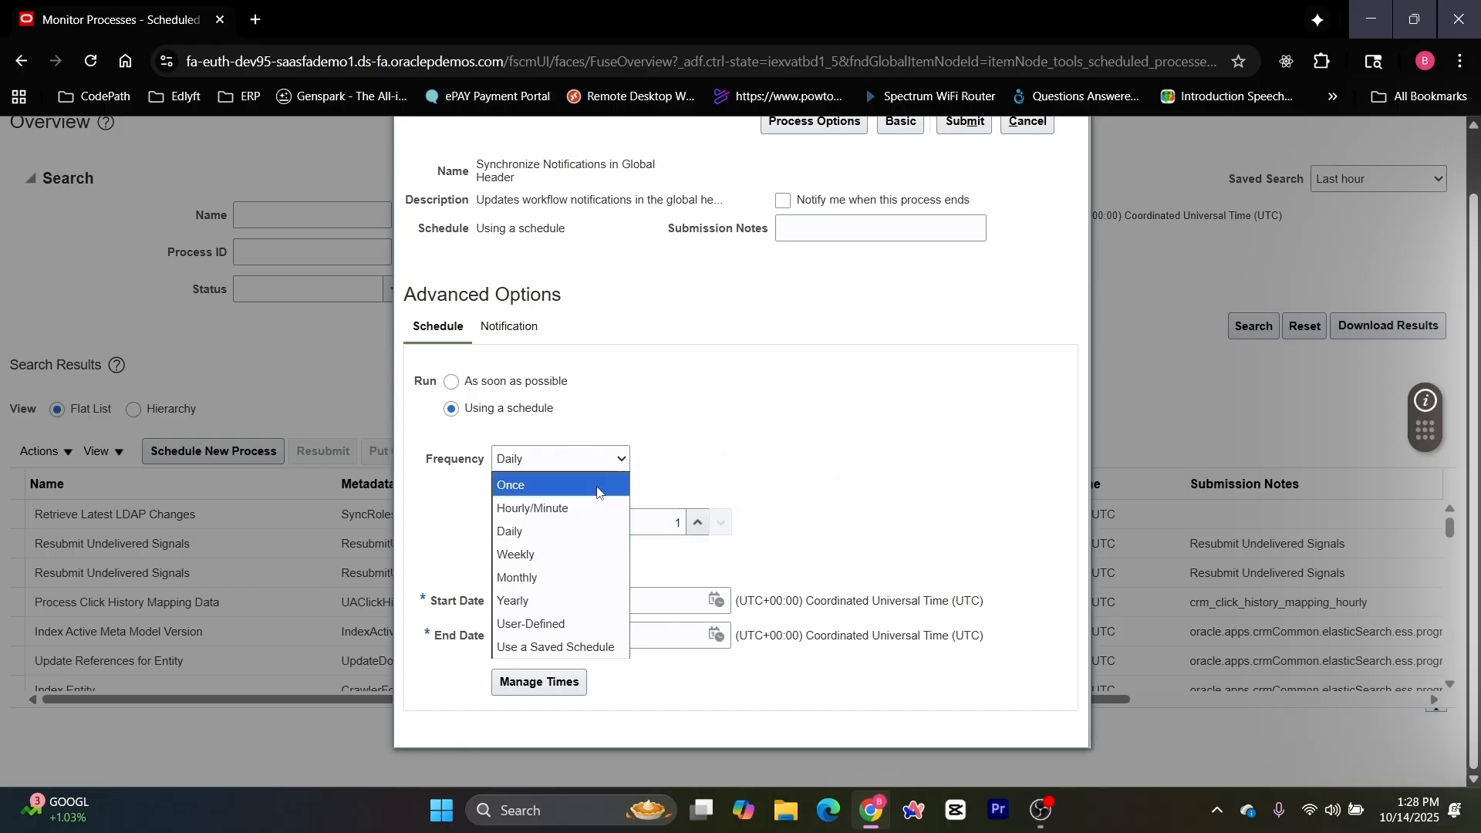
click(580, 514)
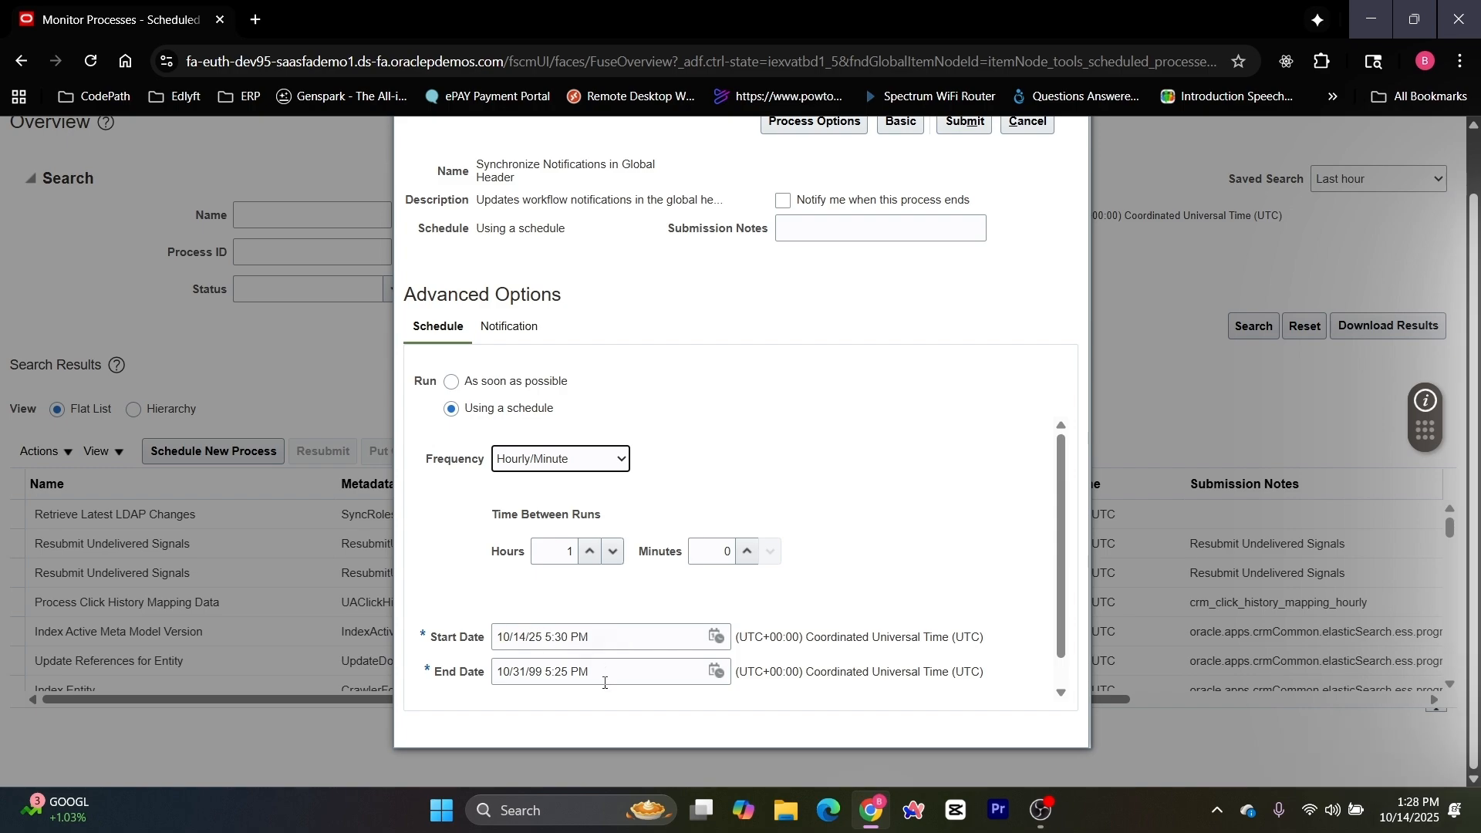
Step: Review the schedule settings and try to submit the Synchronize Notifications in Global Header process
scroll(1049, 625, down, 2)
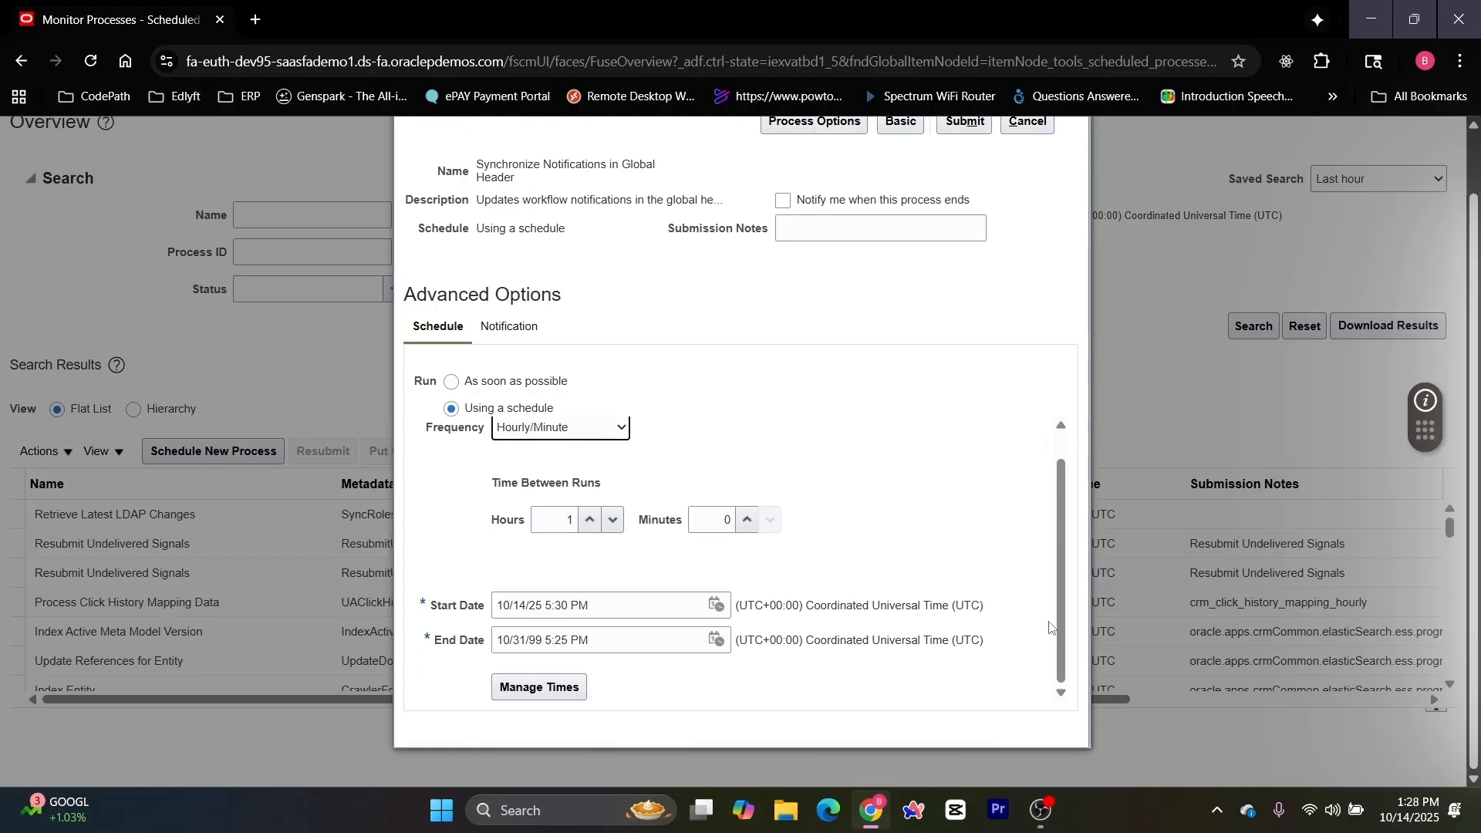
scroll(1051, 609, up, 3)
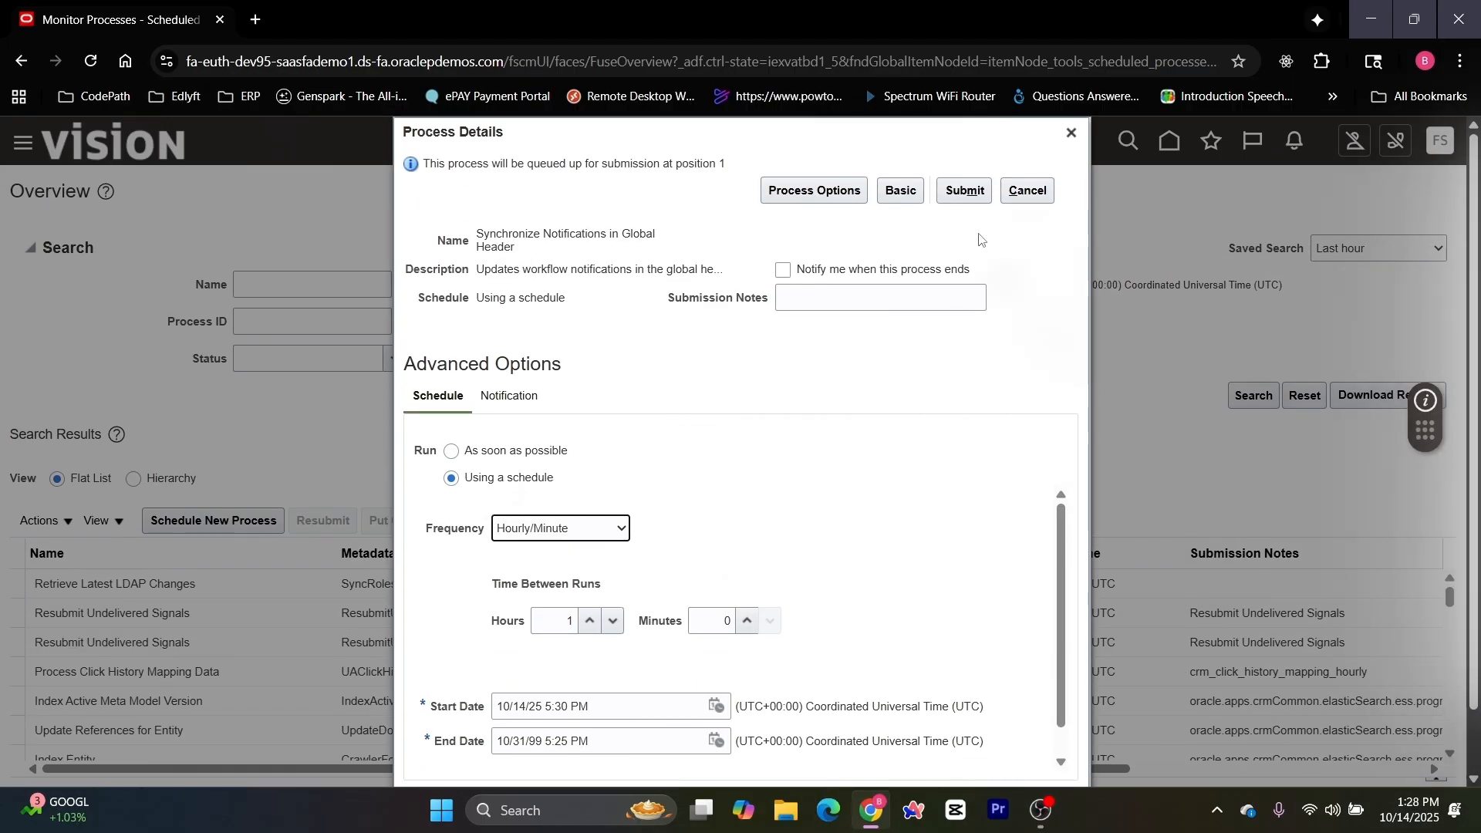
scroll(582, 552, down, 4)
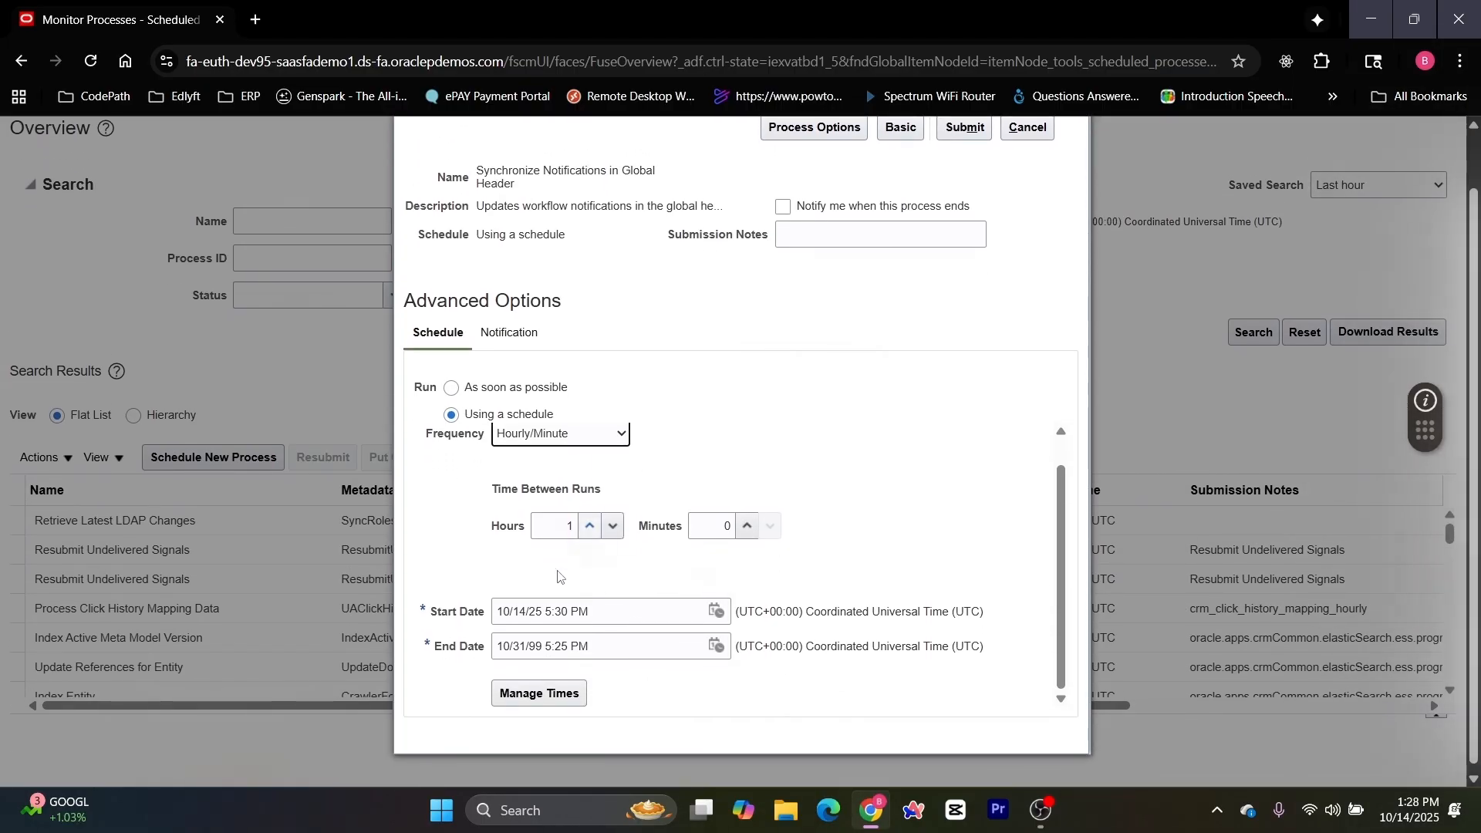
scroll(913, 494, up, 3)
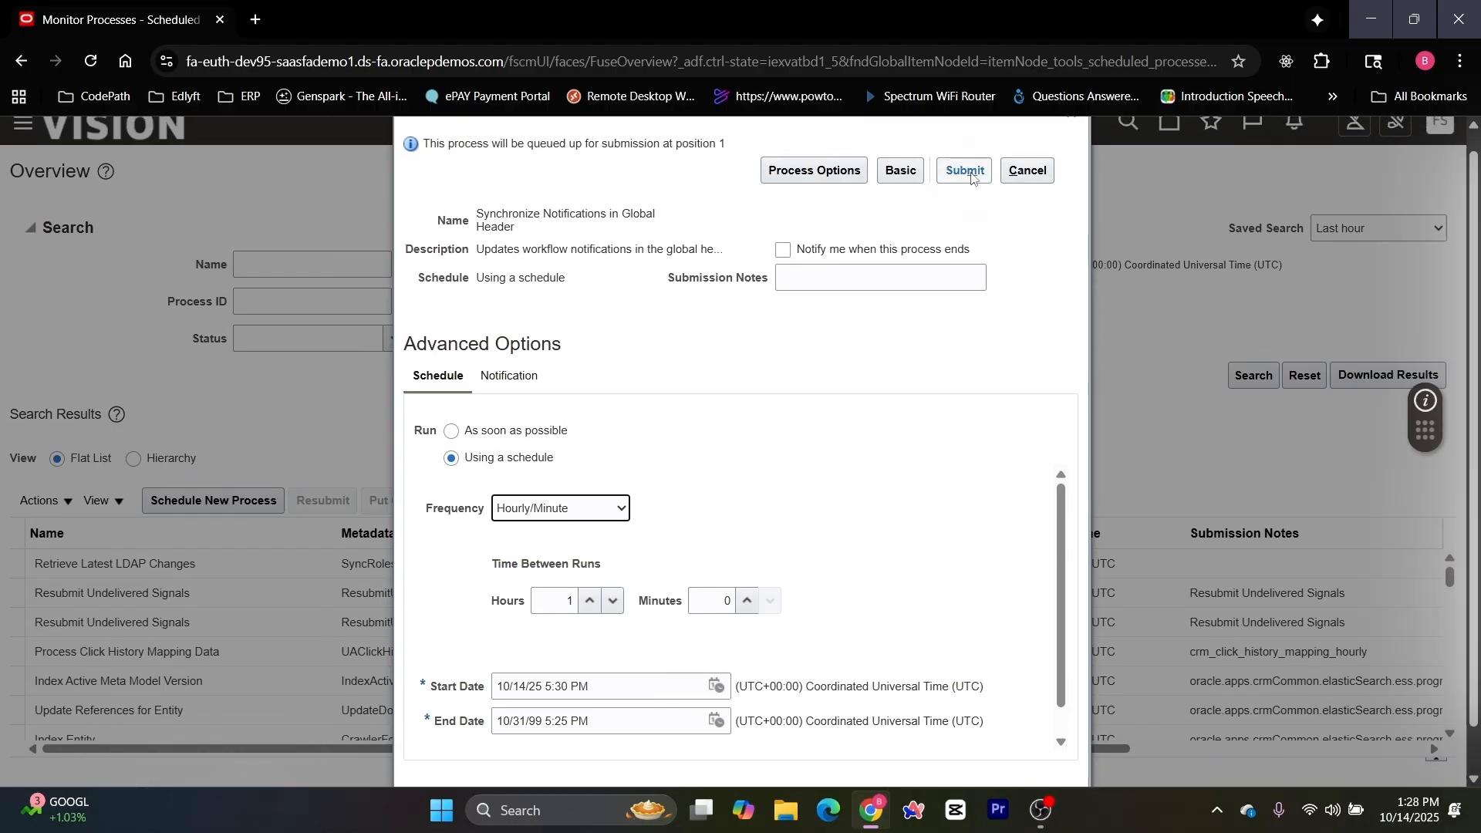
click(971, 176)
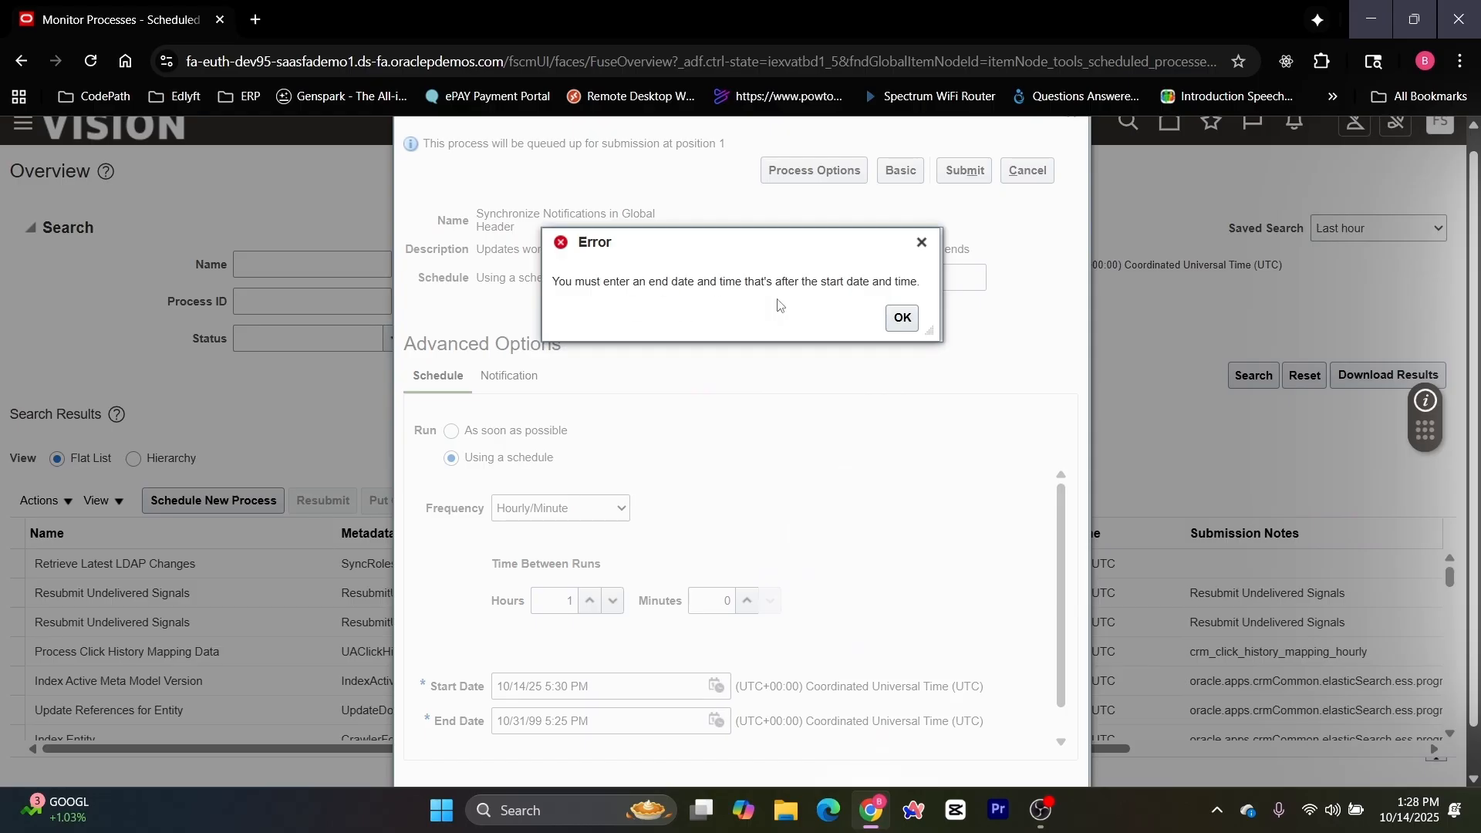
click(902, 318)
Step: Try to change the year of the schedule's end date to 2030
scroll(1046, 440, down, 3)
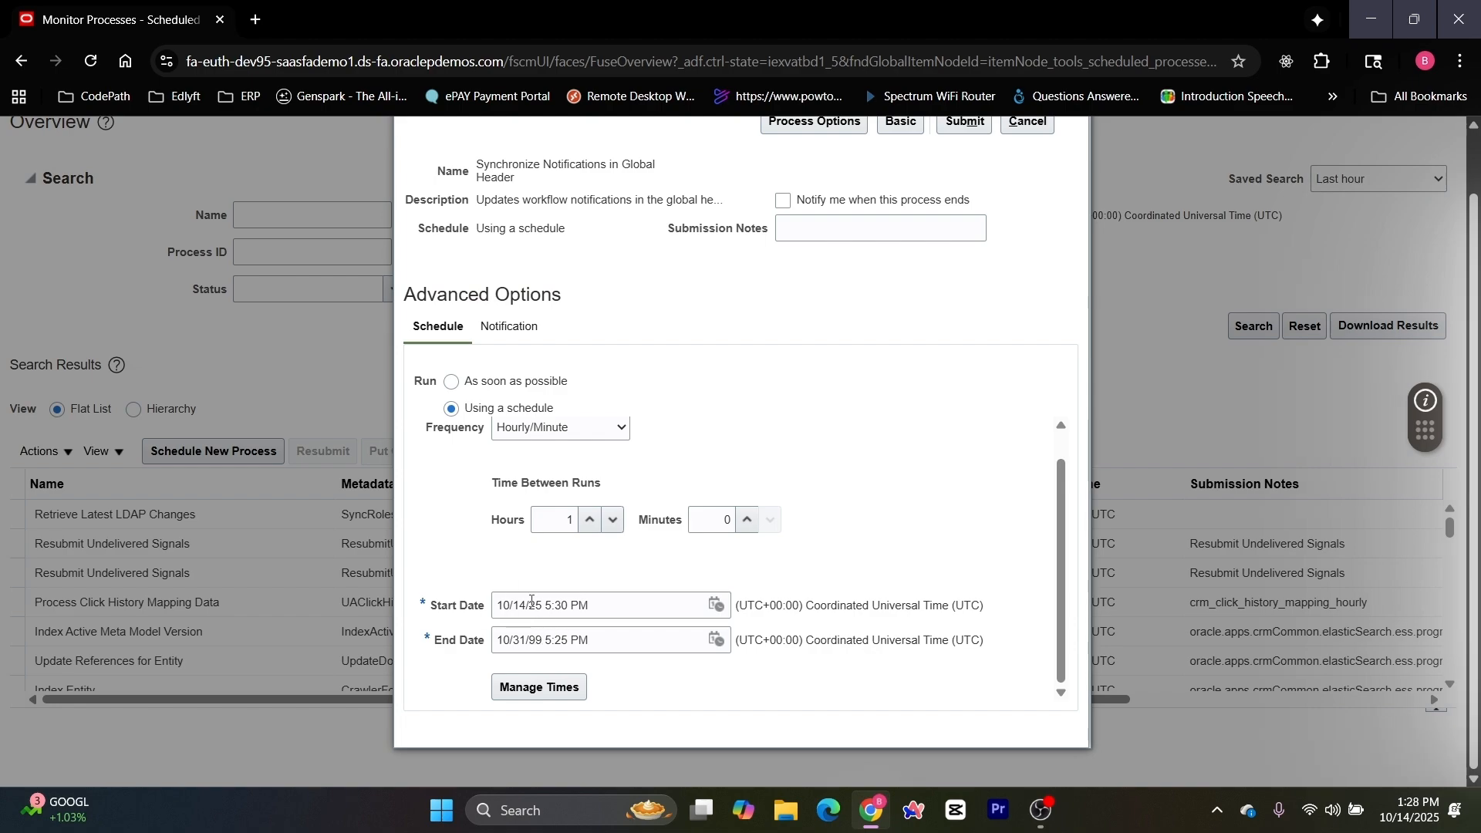
click(718, 642)
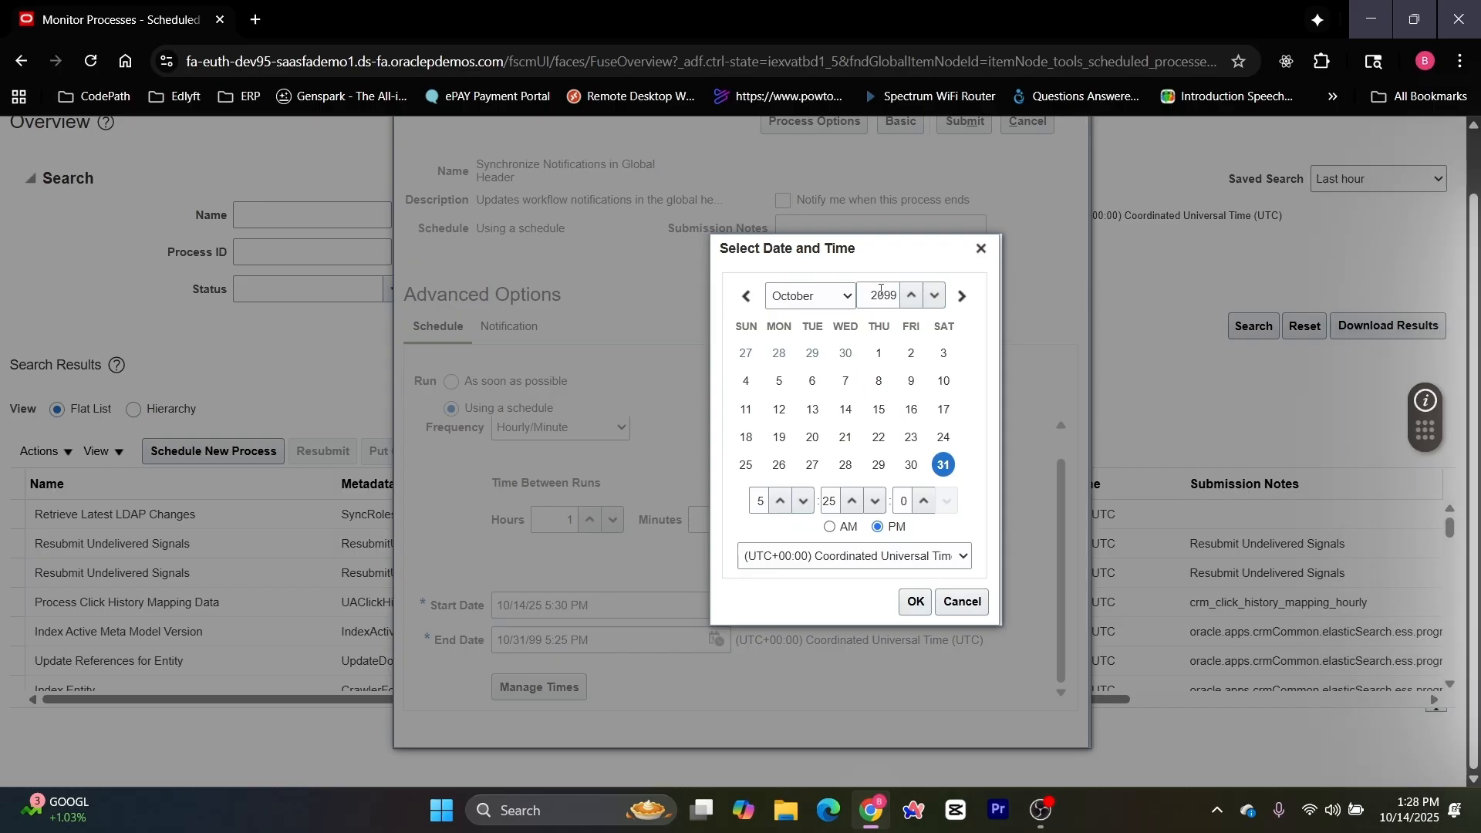
drag(886, 294, 897, 294)
text(30)
click(945, 466)
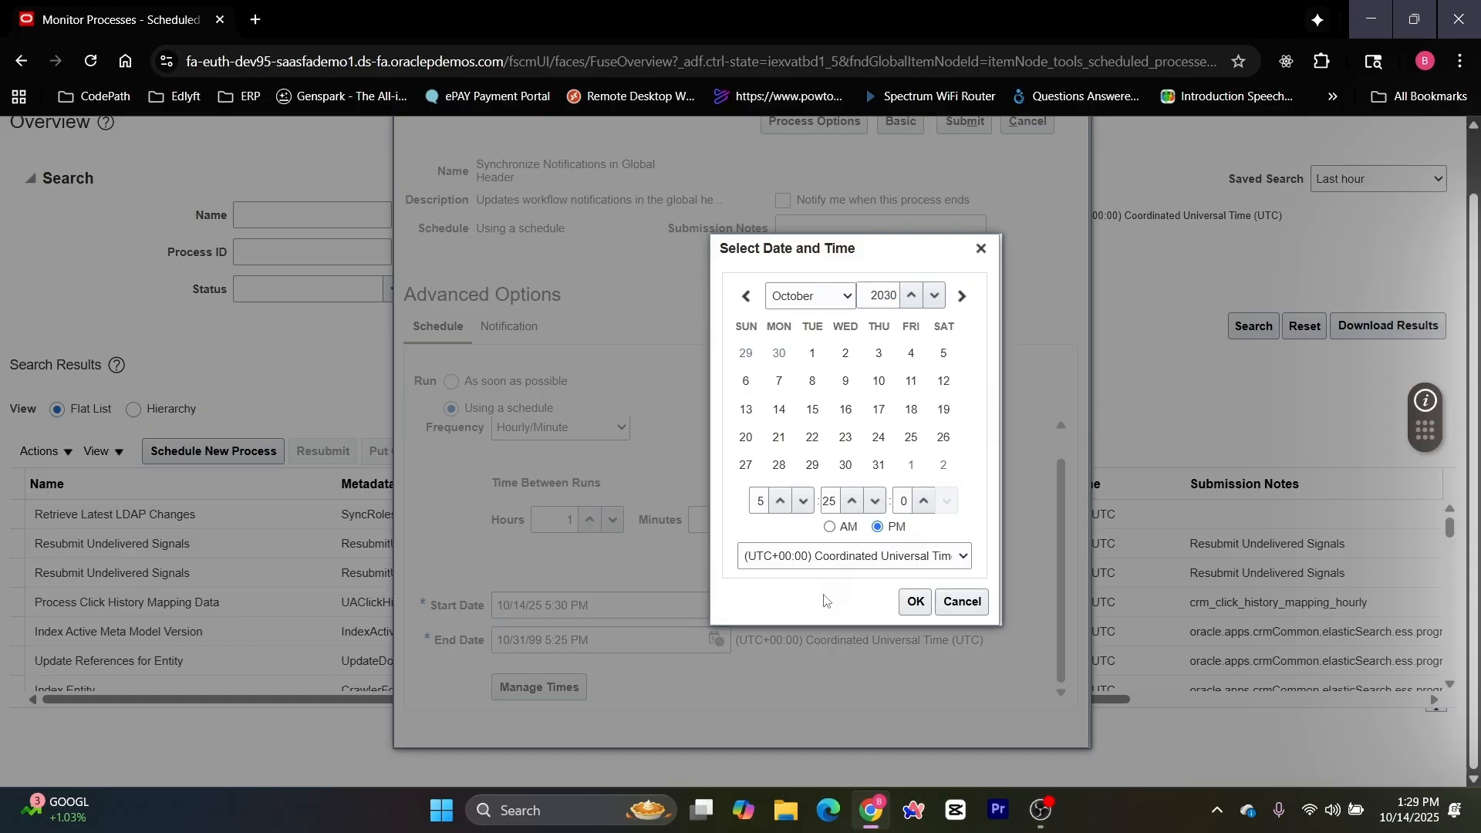
click(915, 602)
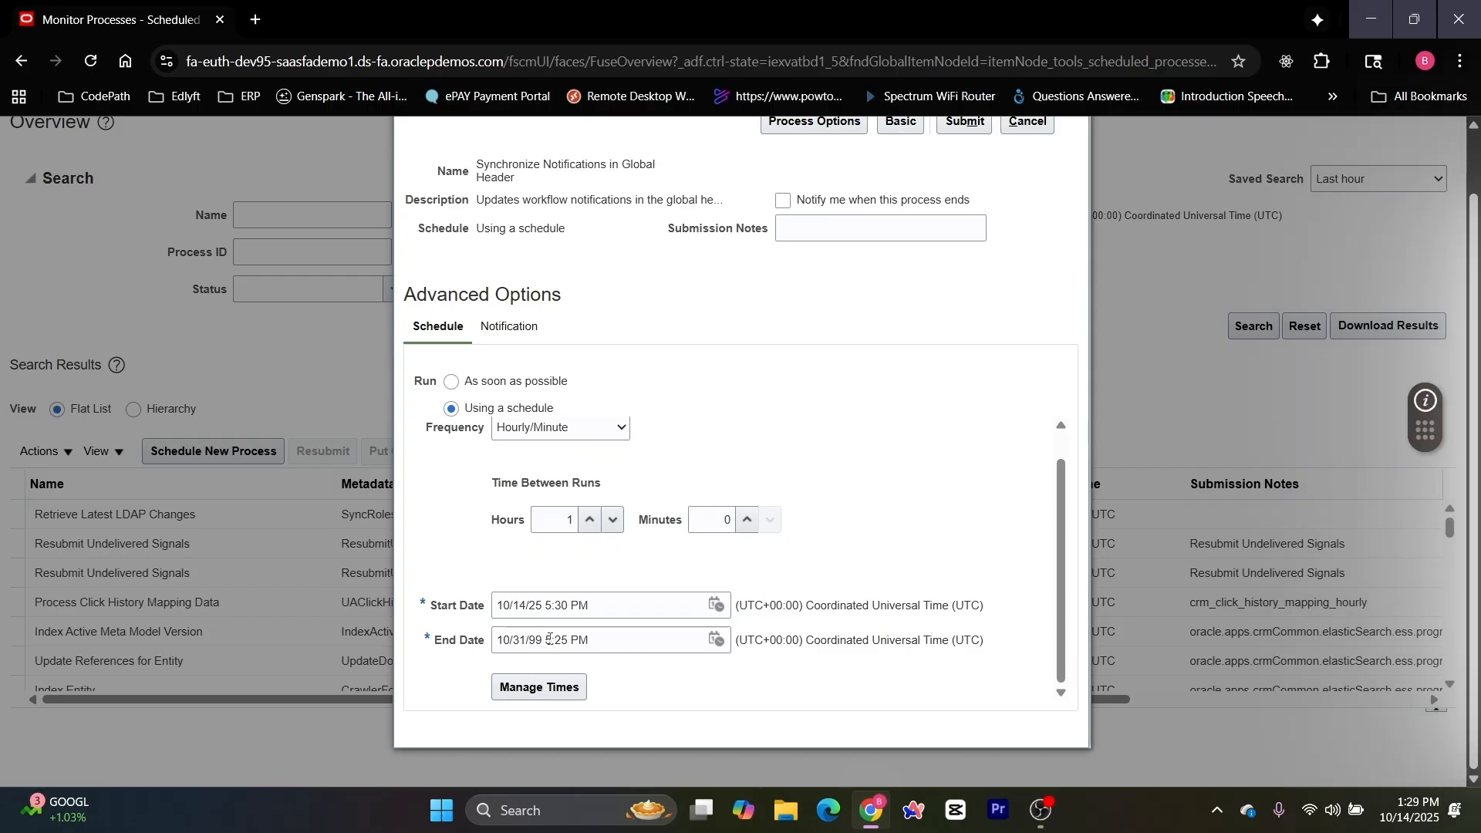
Step: Reselect October 31, 2099 as the schedule's end date
click(715, 641)
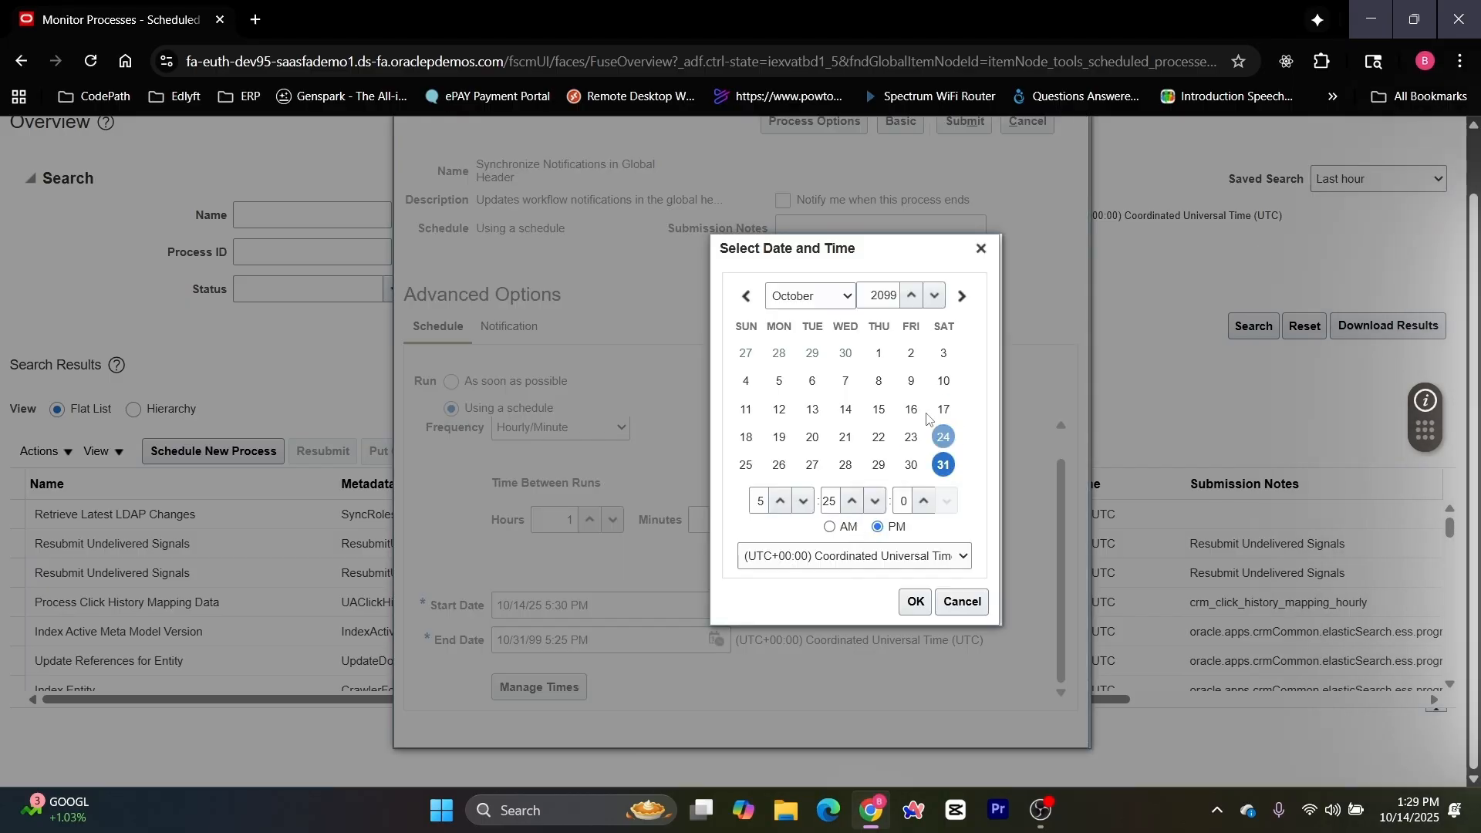
click(887, 419)
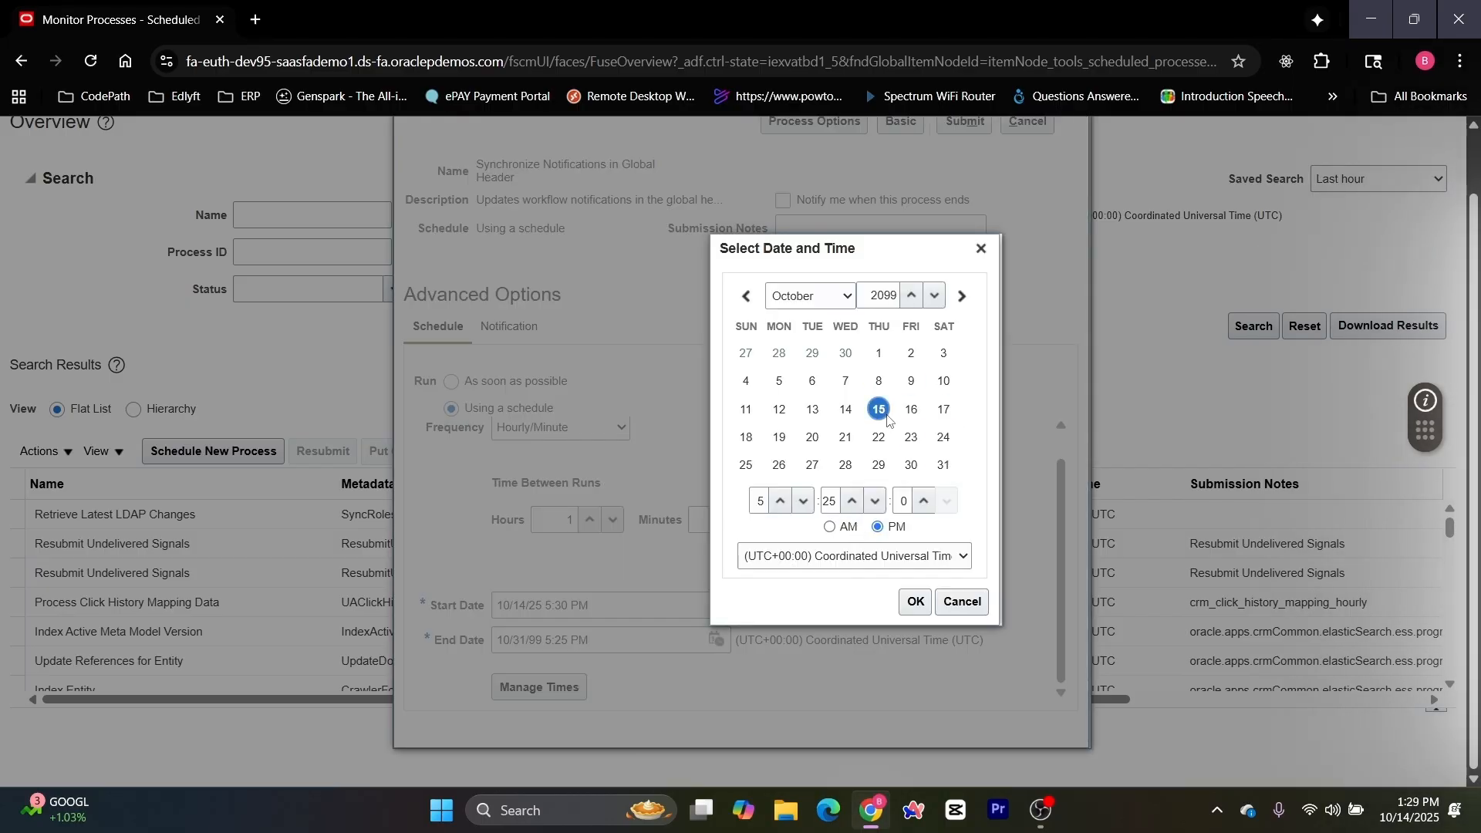
click(945, 466)
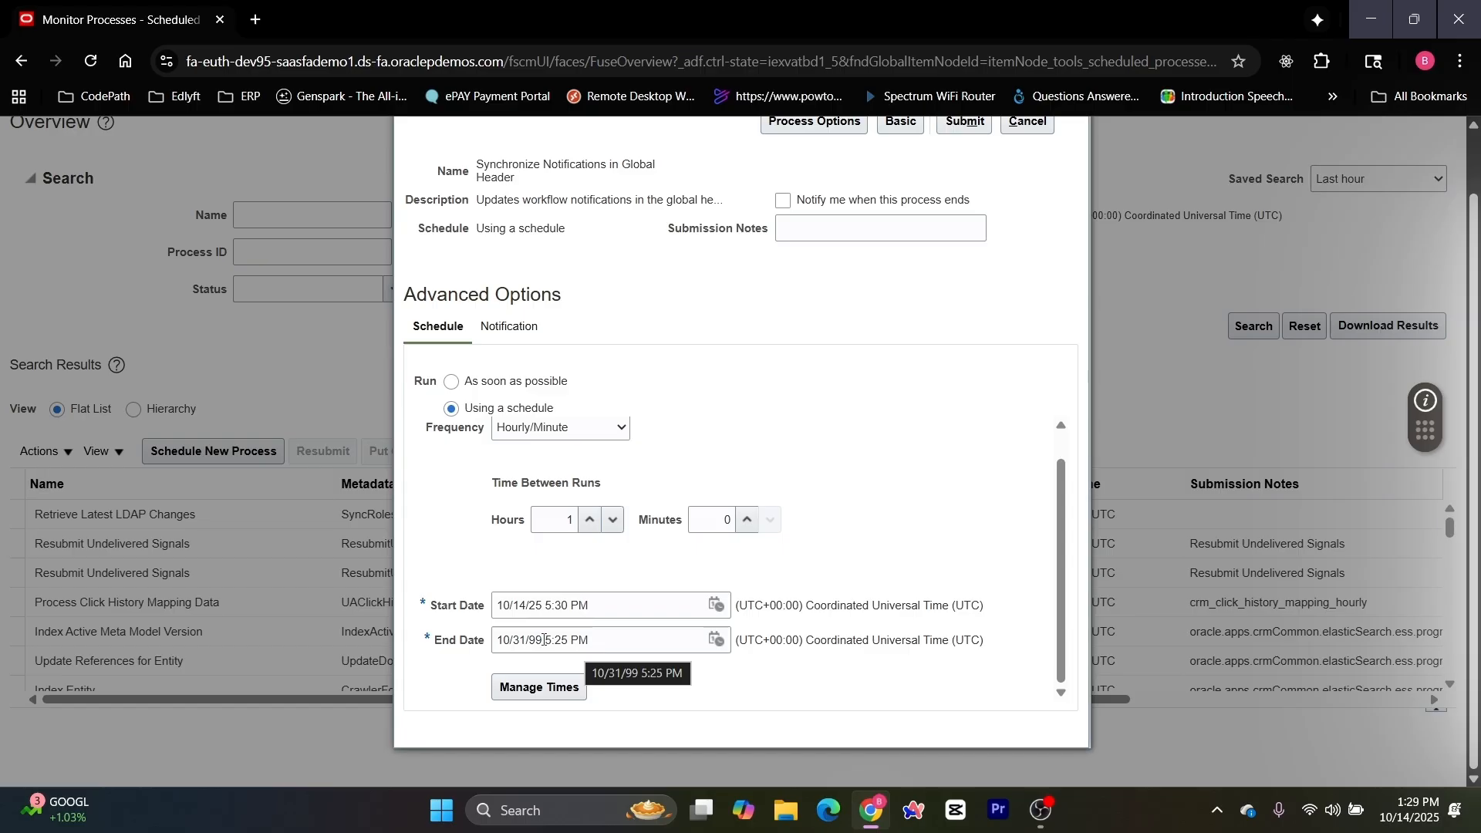
Step: Try to change the schedule's end date to December 2030
click(716, 640)
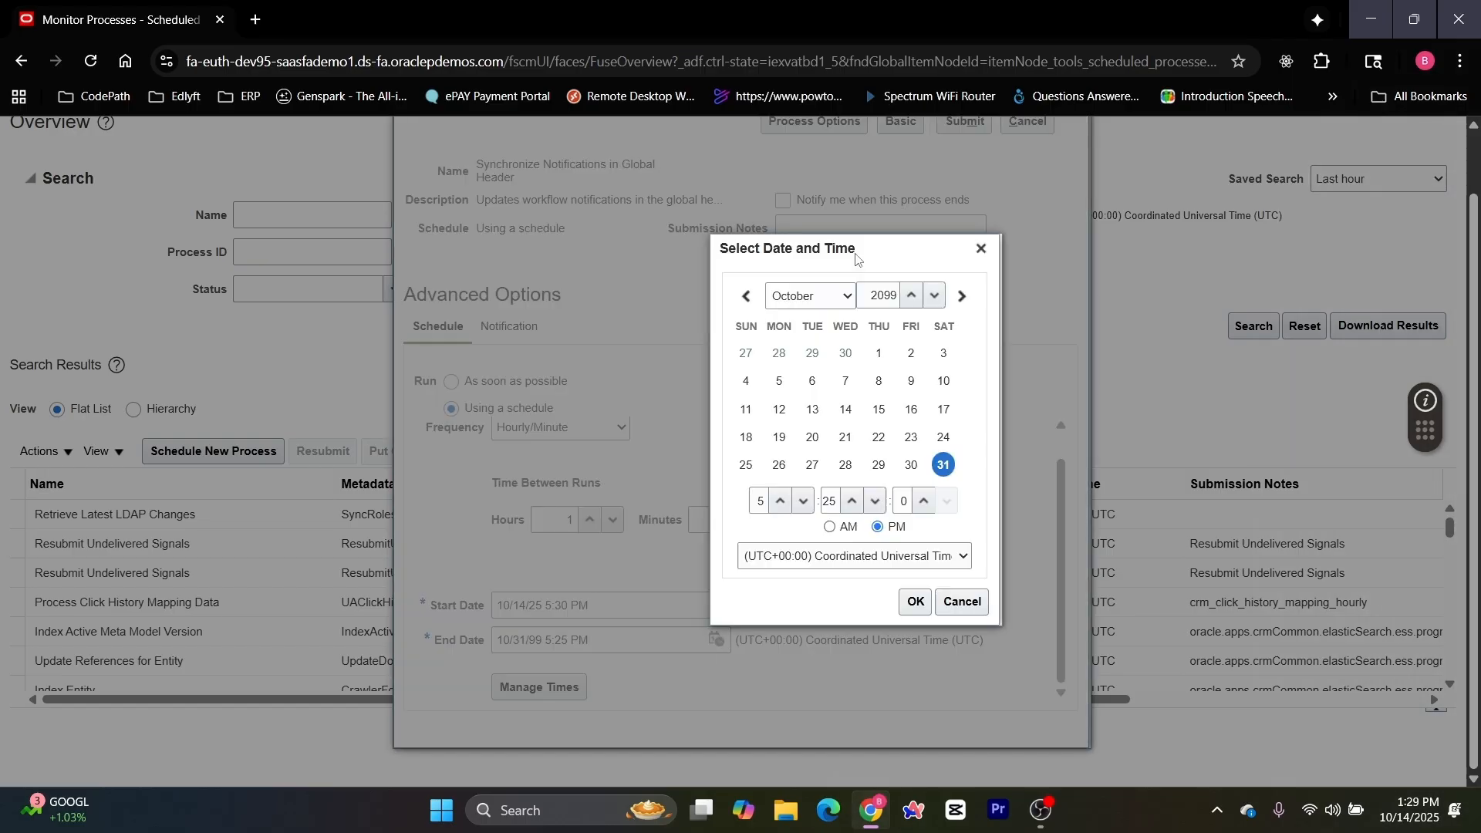
click(839, 301)
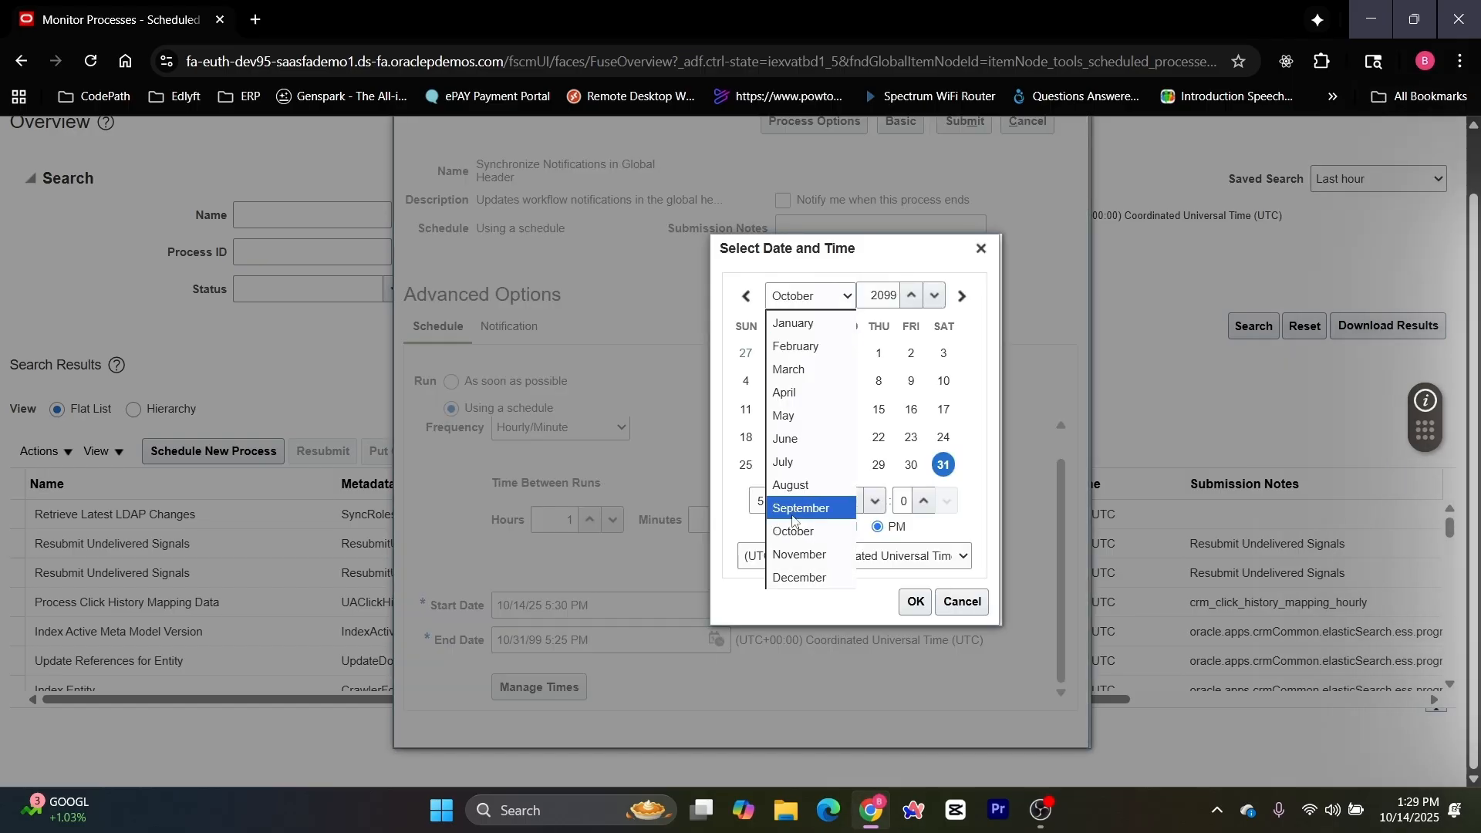
click(794, 538)
click(810, 296)
click(803, 578)
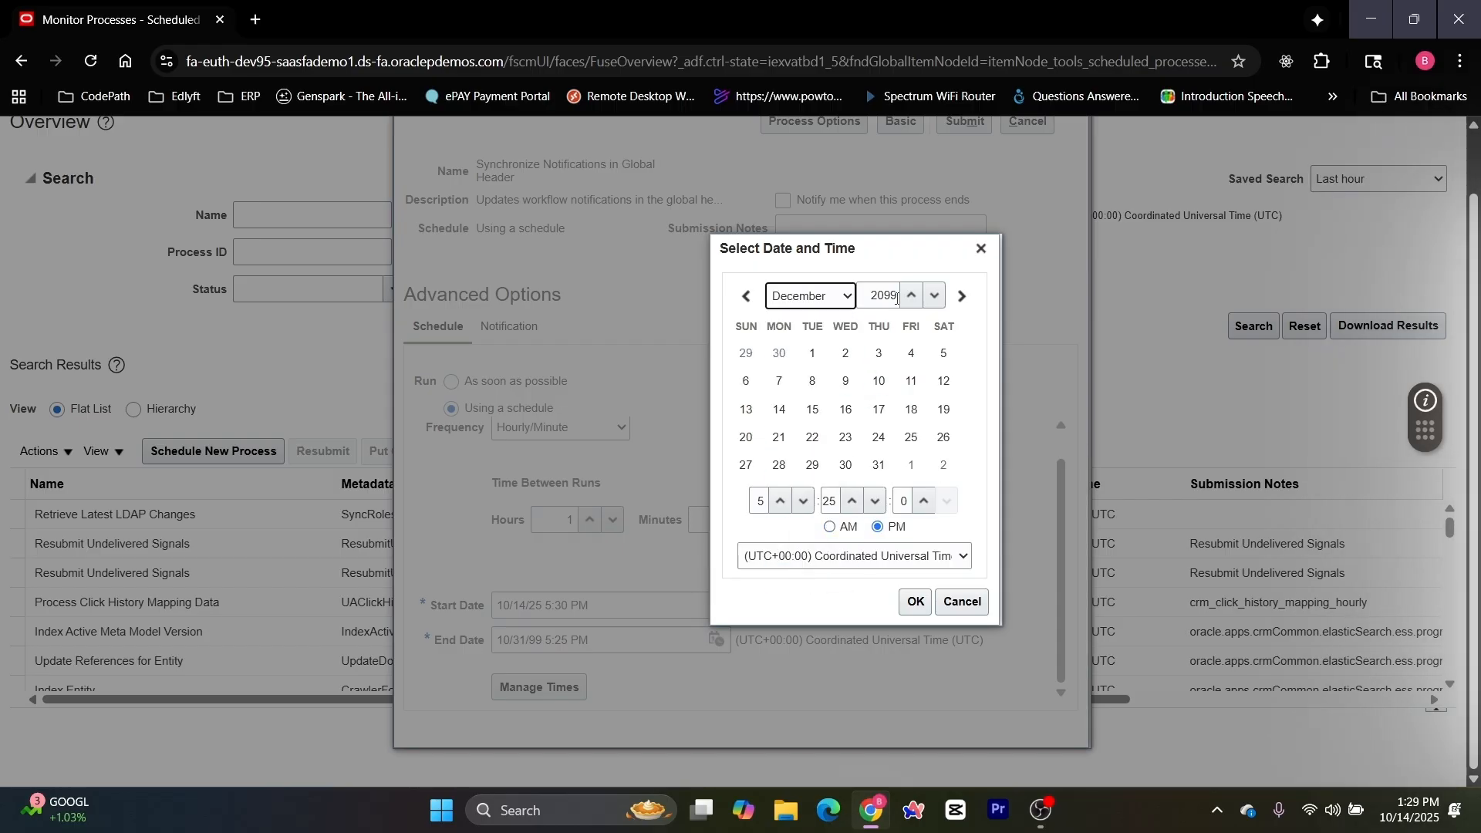
drag(887, 294, 897, 294)
text(30)
key(Return)
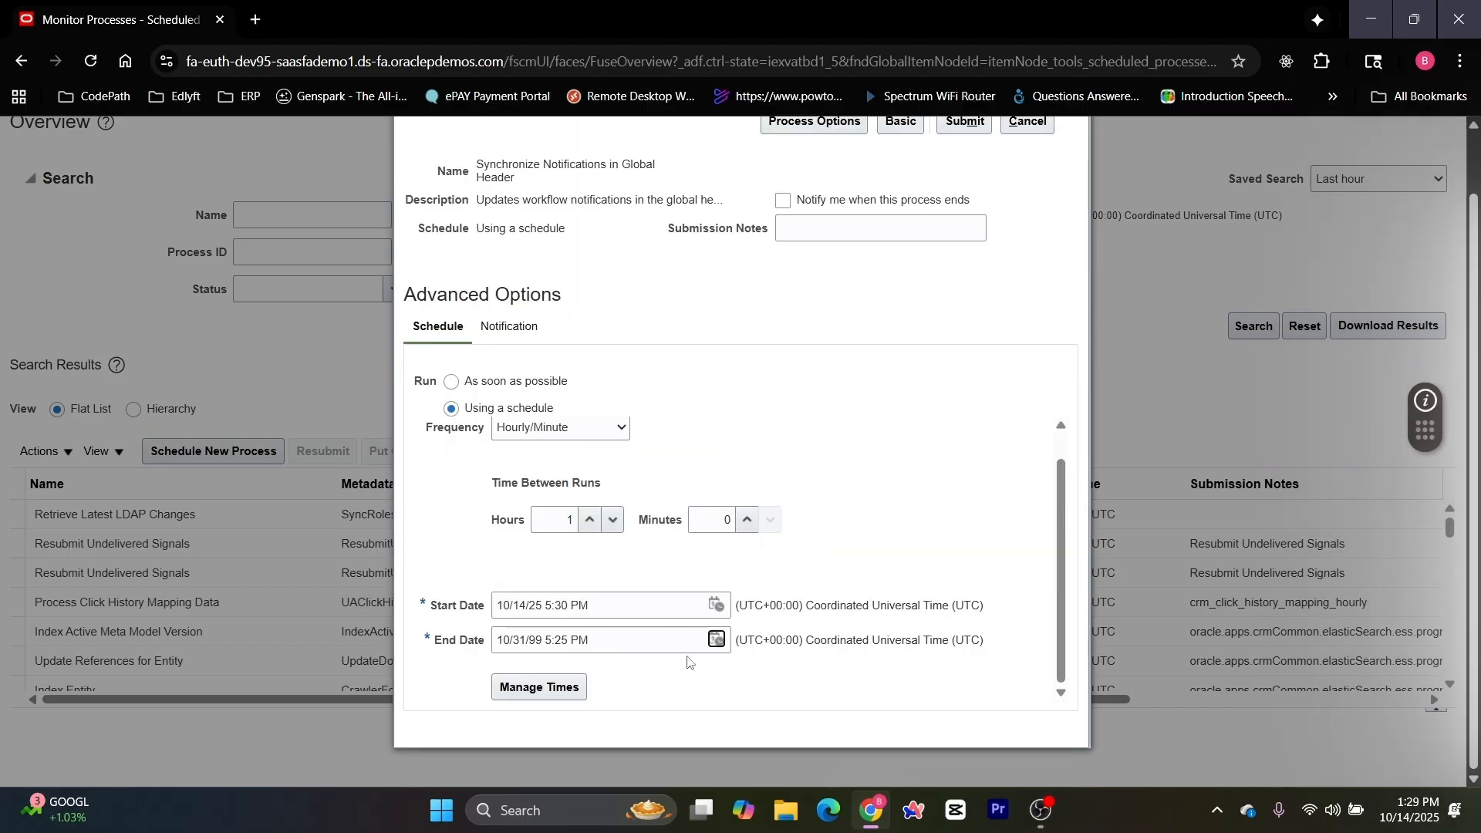
Step: Set the schedule's end date to October 31, 2030, keeping the 5:25 PM time
click(716, 640)
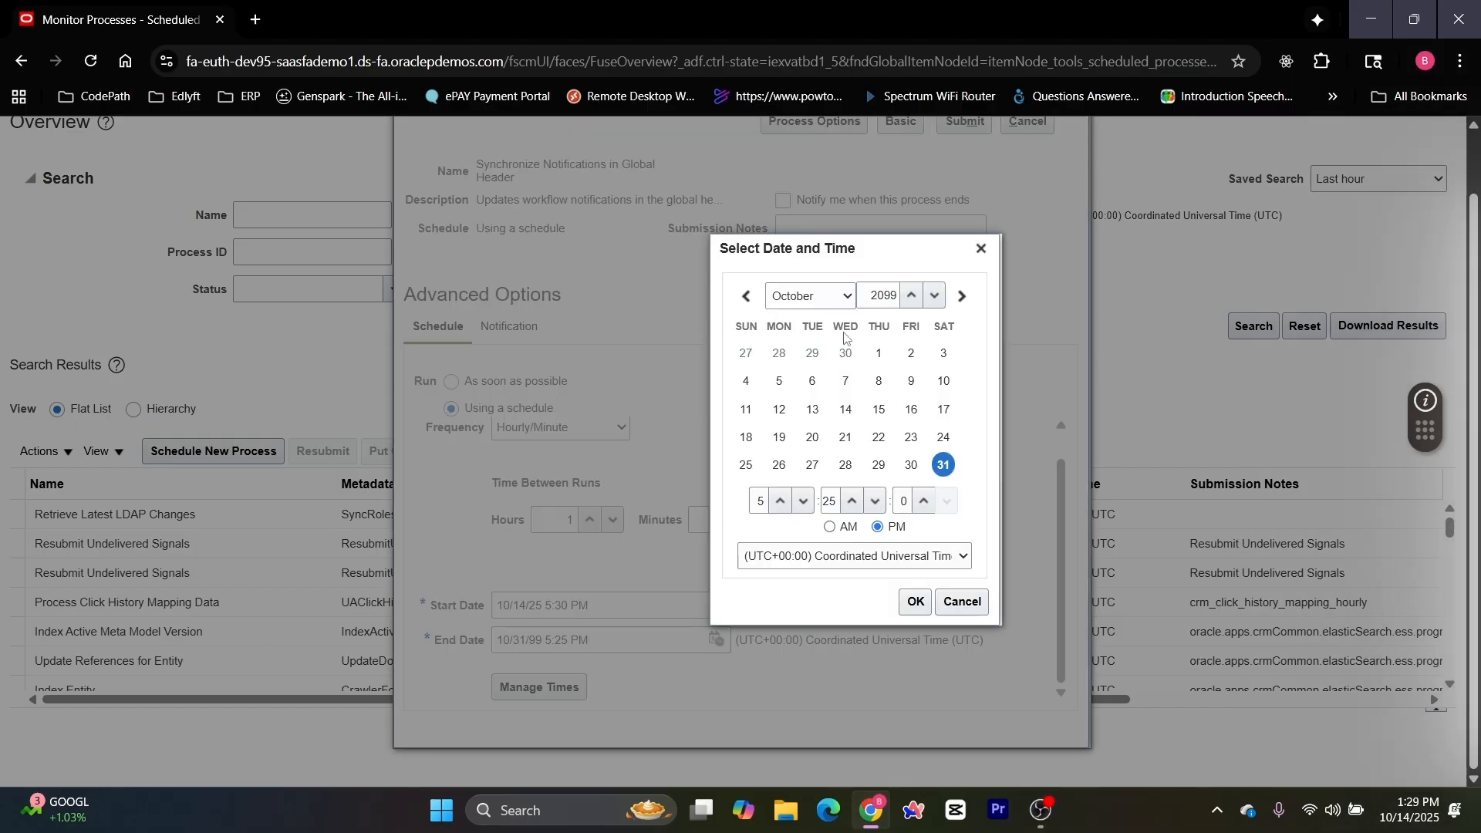
drag(897, 296, 889, 295)
text(30)
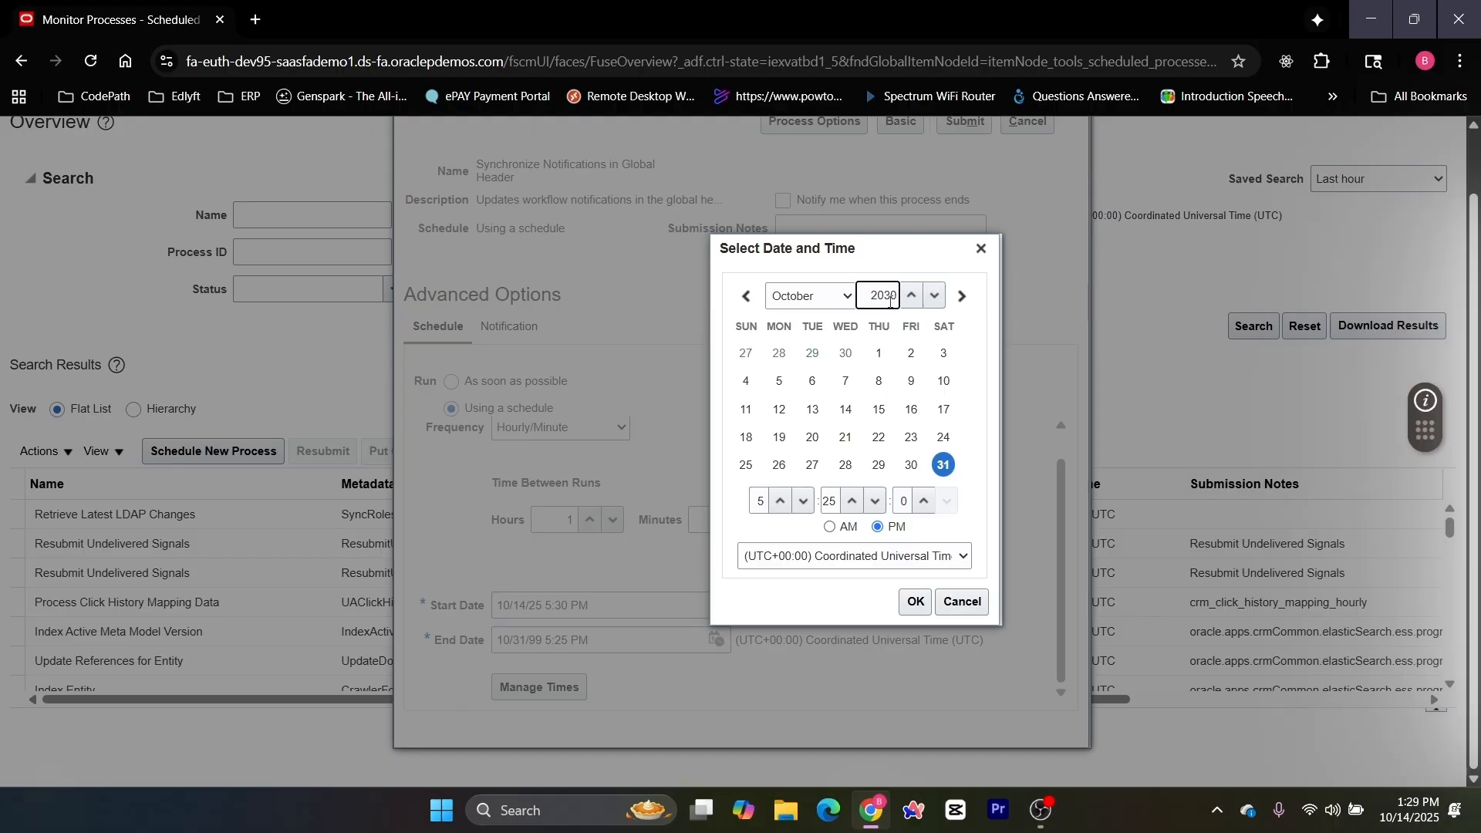
click(900, 318)
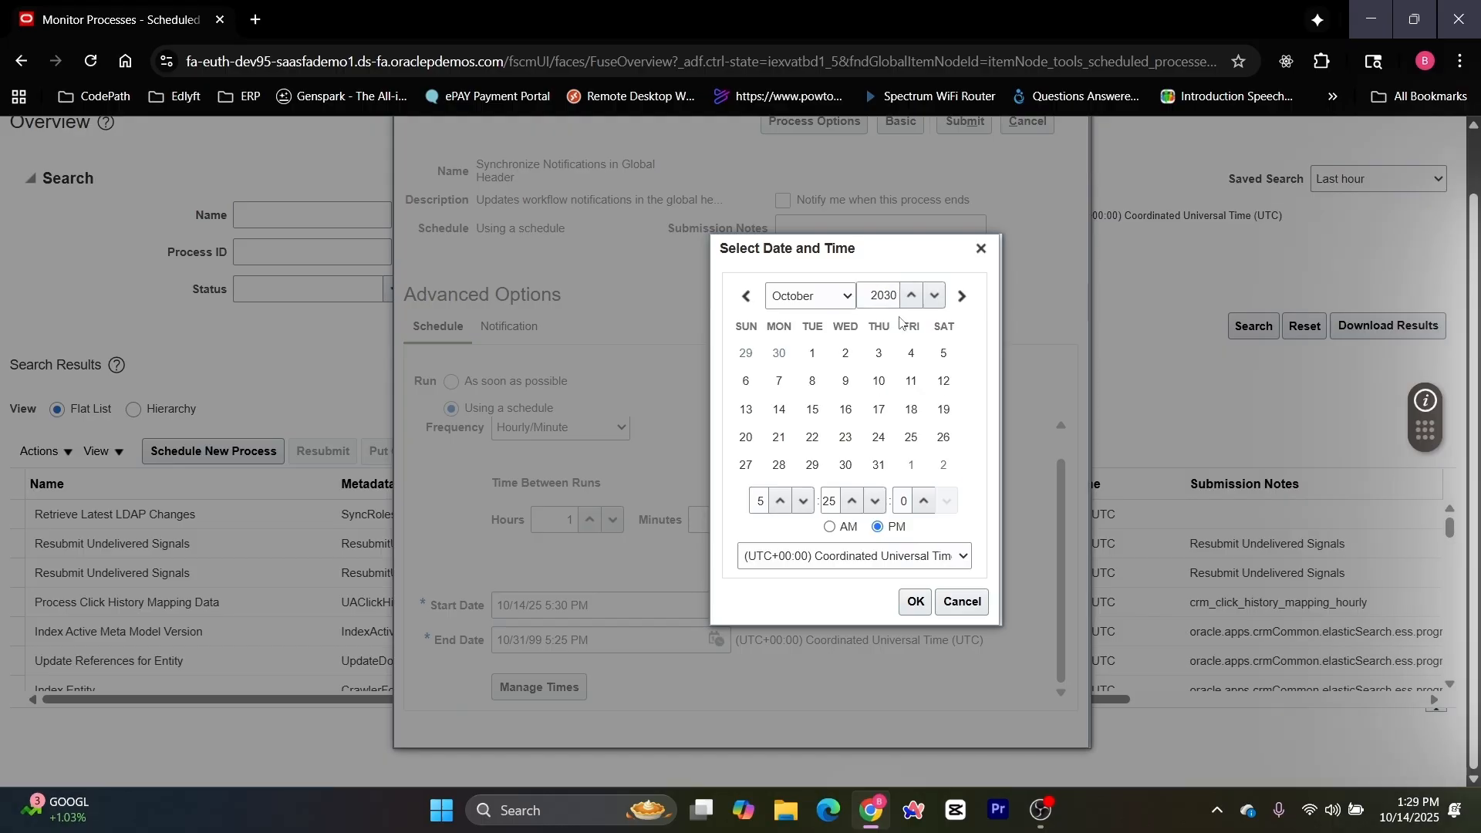
click(881, 465)
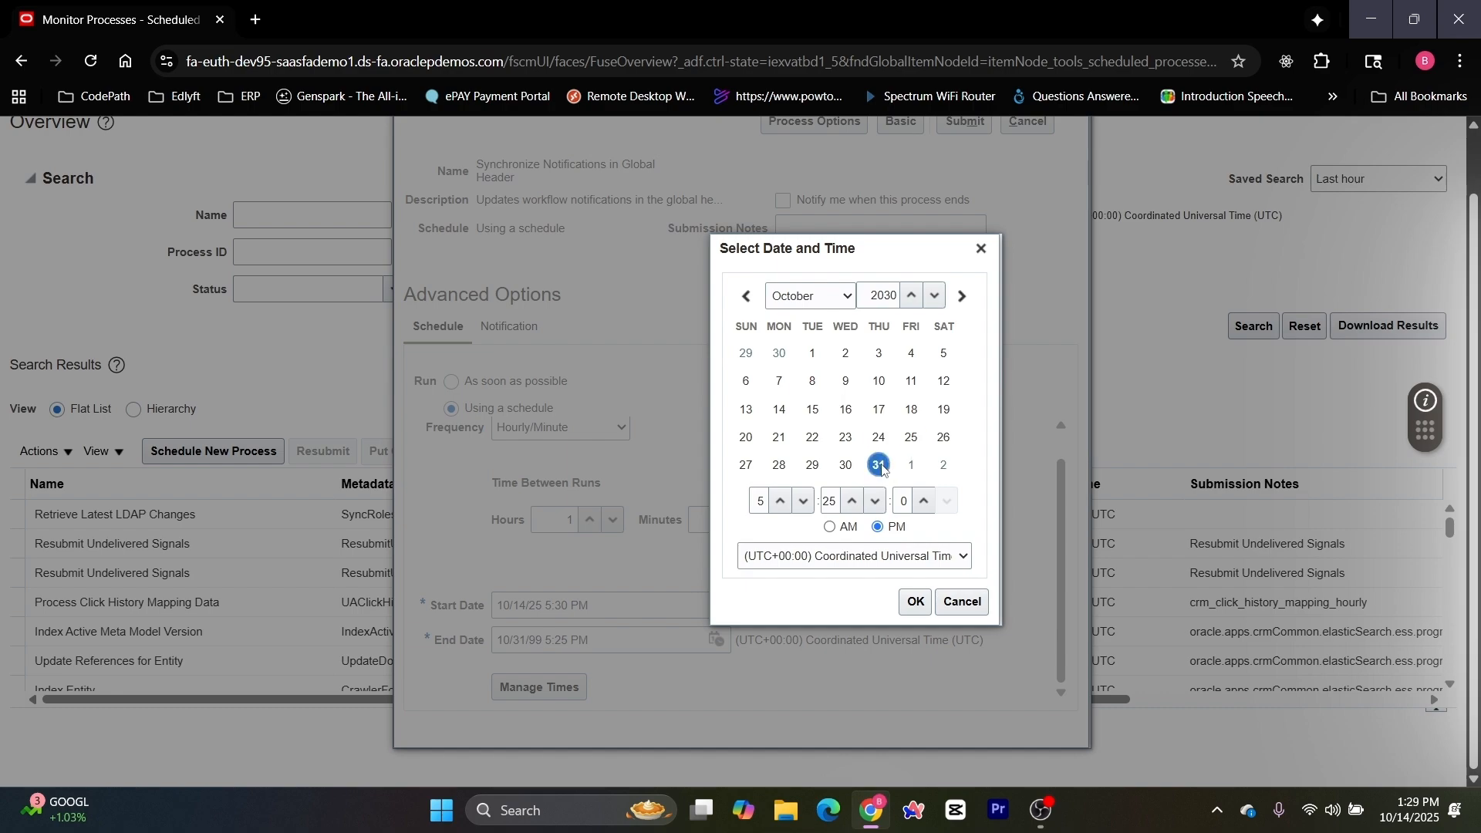
click(917, 604)
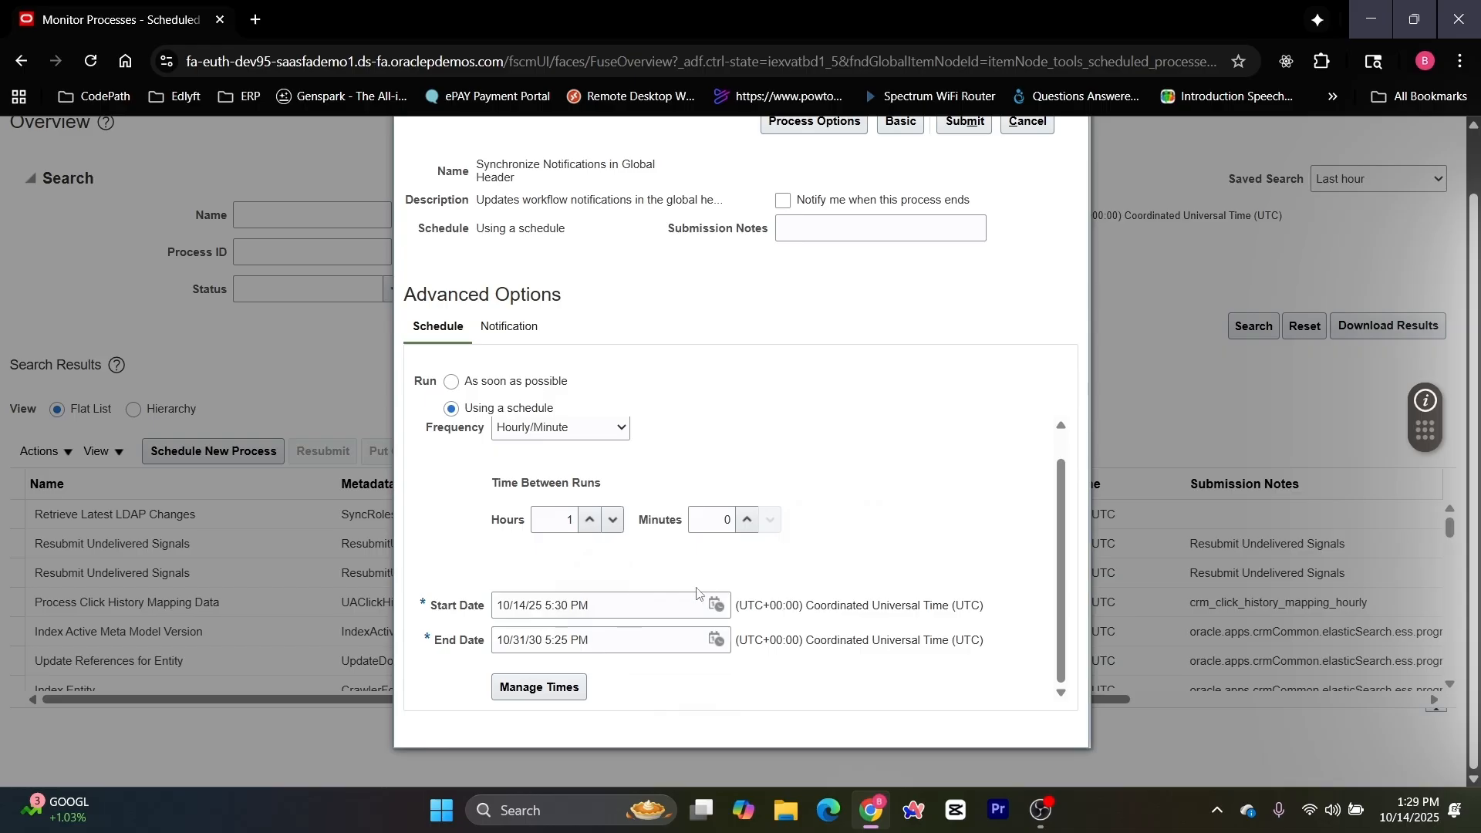
Step: Submit the scheduled Synchronize Notifications in Global Header process and acknowledge the confirmation
scroll(859, 563, up, 4)
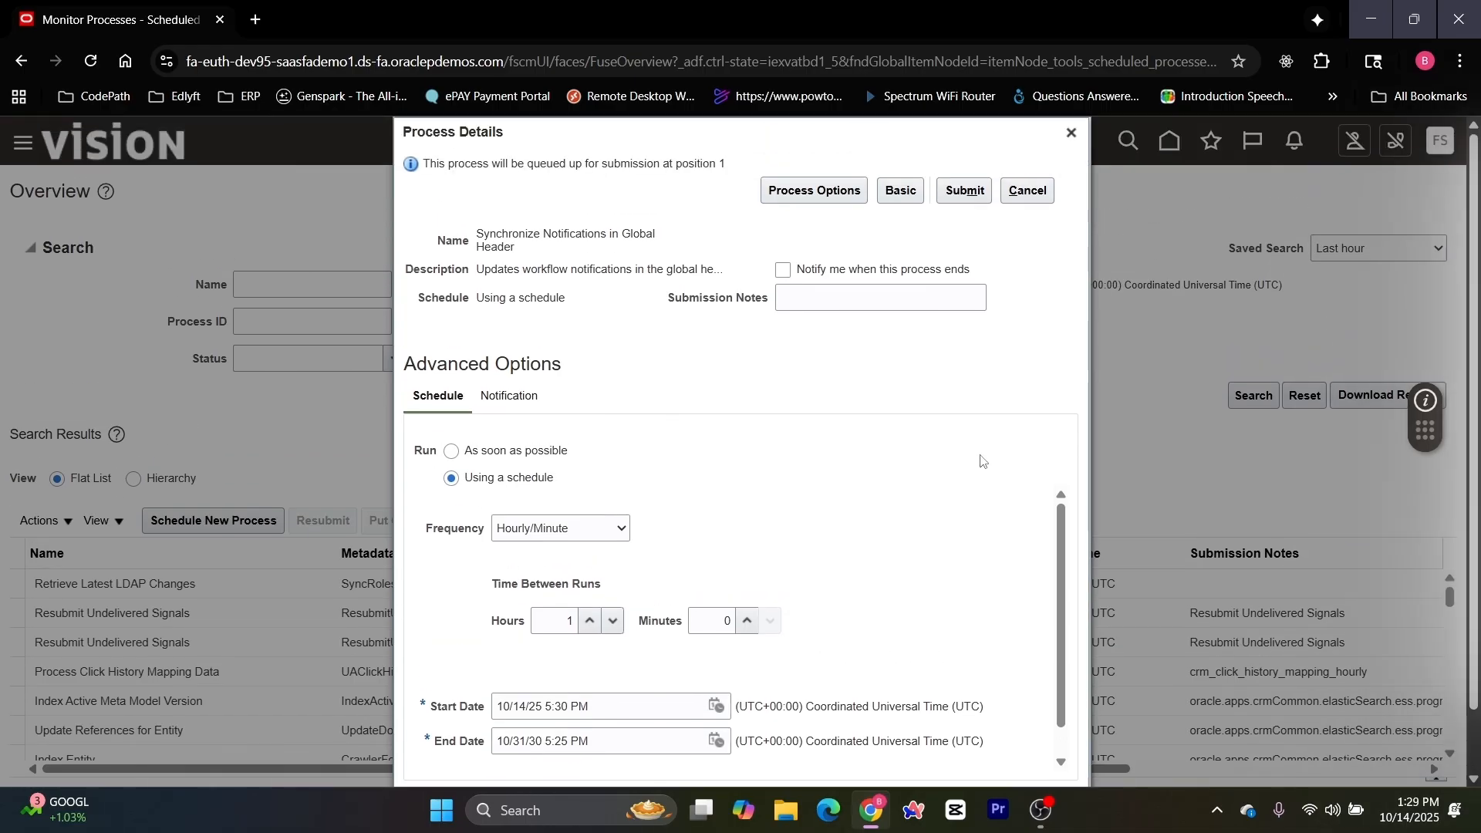
scroll(979, 459, down, 1)
scroll(980, 460, up, 1)
click(973, 190)
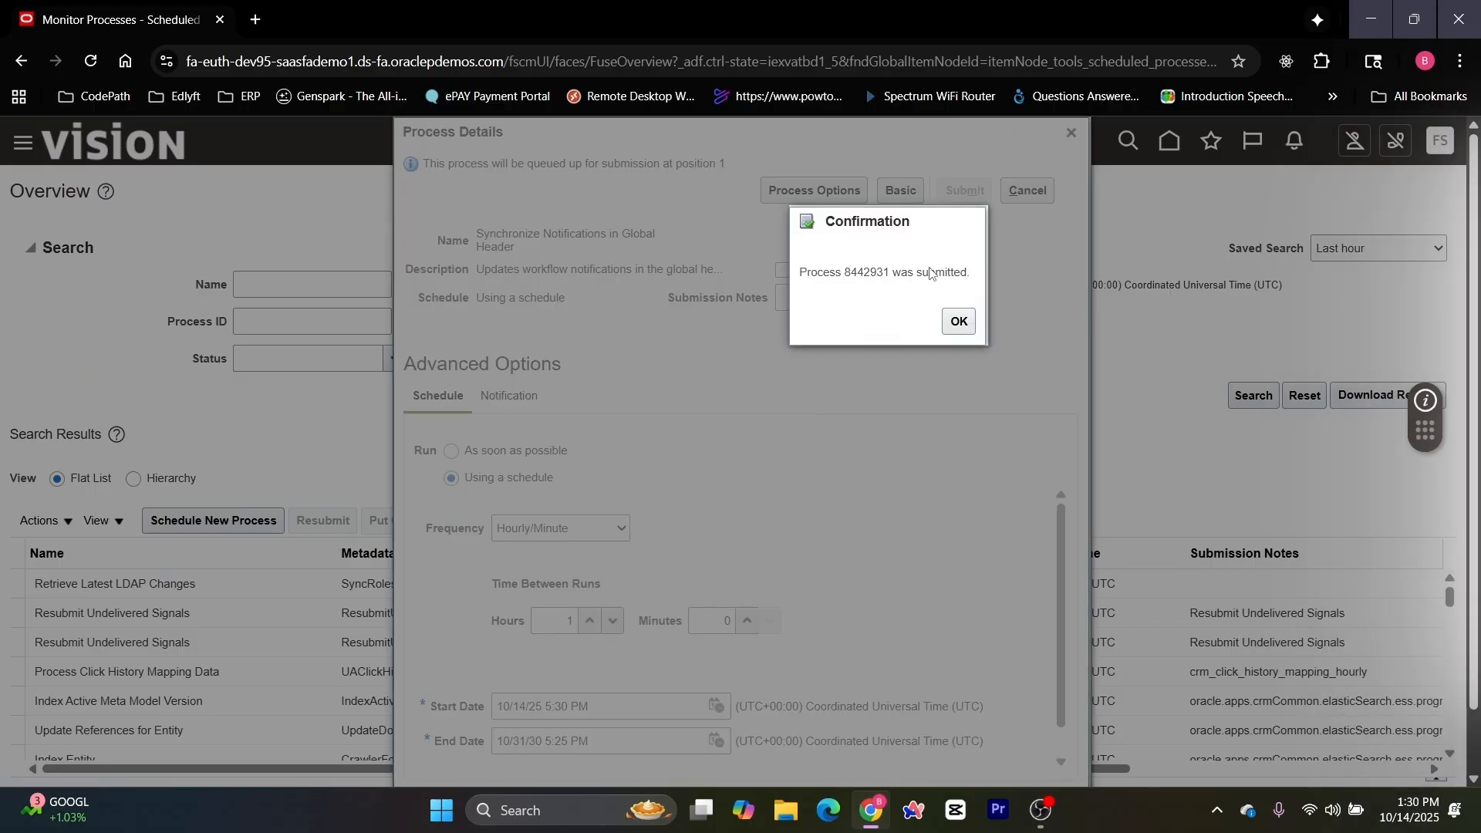
click(957, 322)
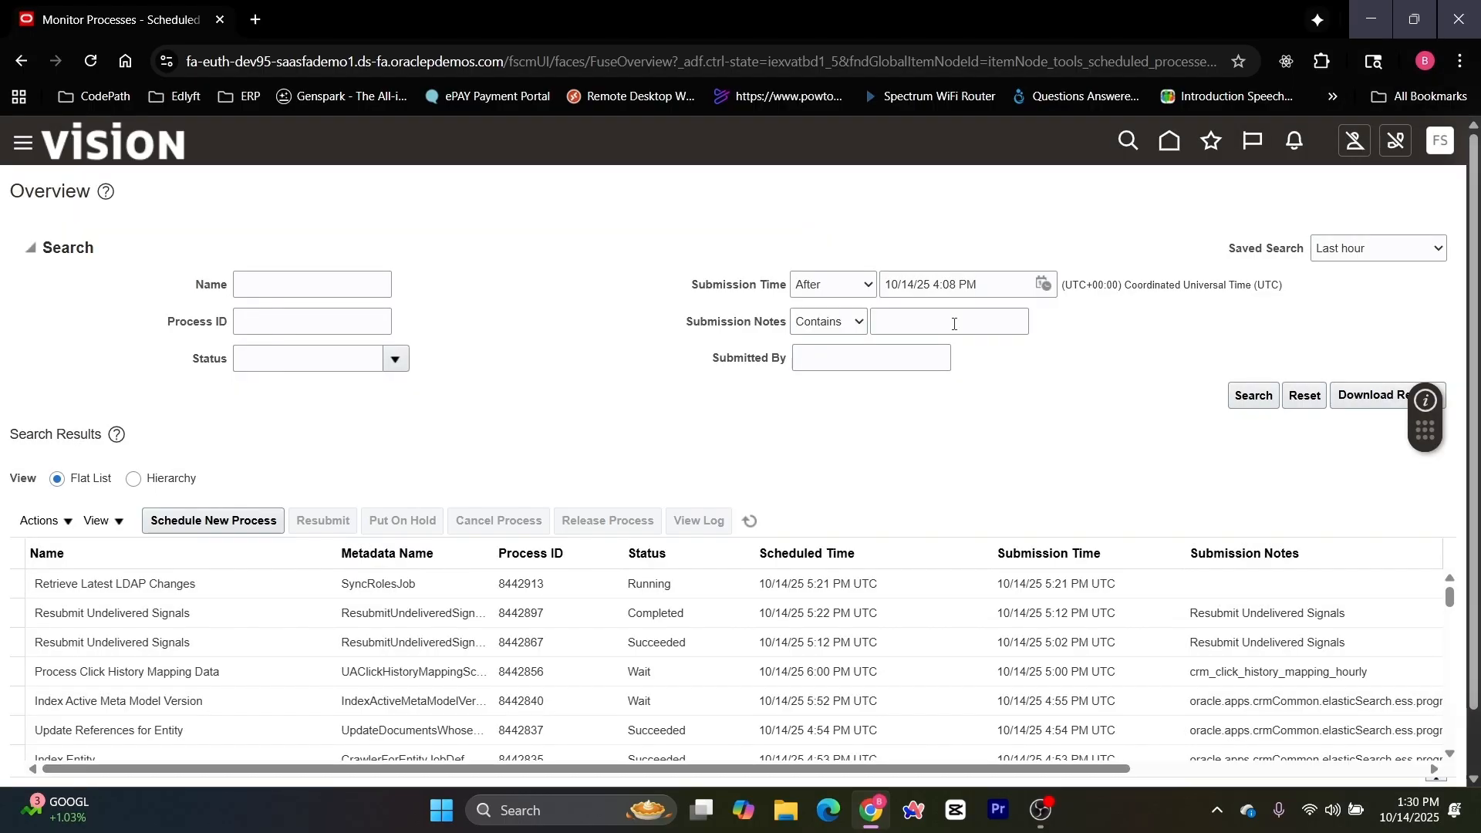
Step: Refresh the process list and select the Synchronize Notifications in Global Header run scheduled for 6:30 PM to review it
click(750, 521)
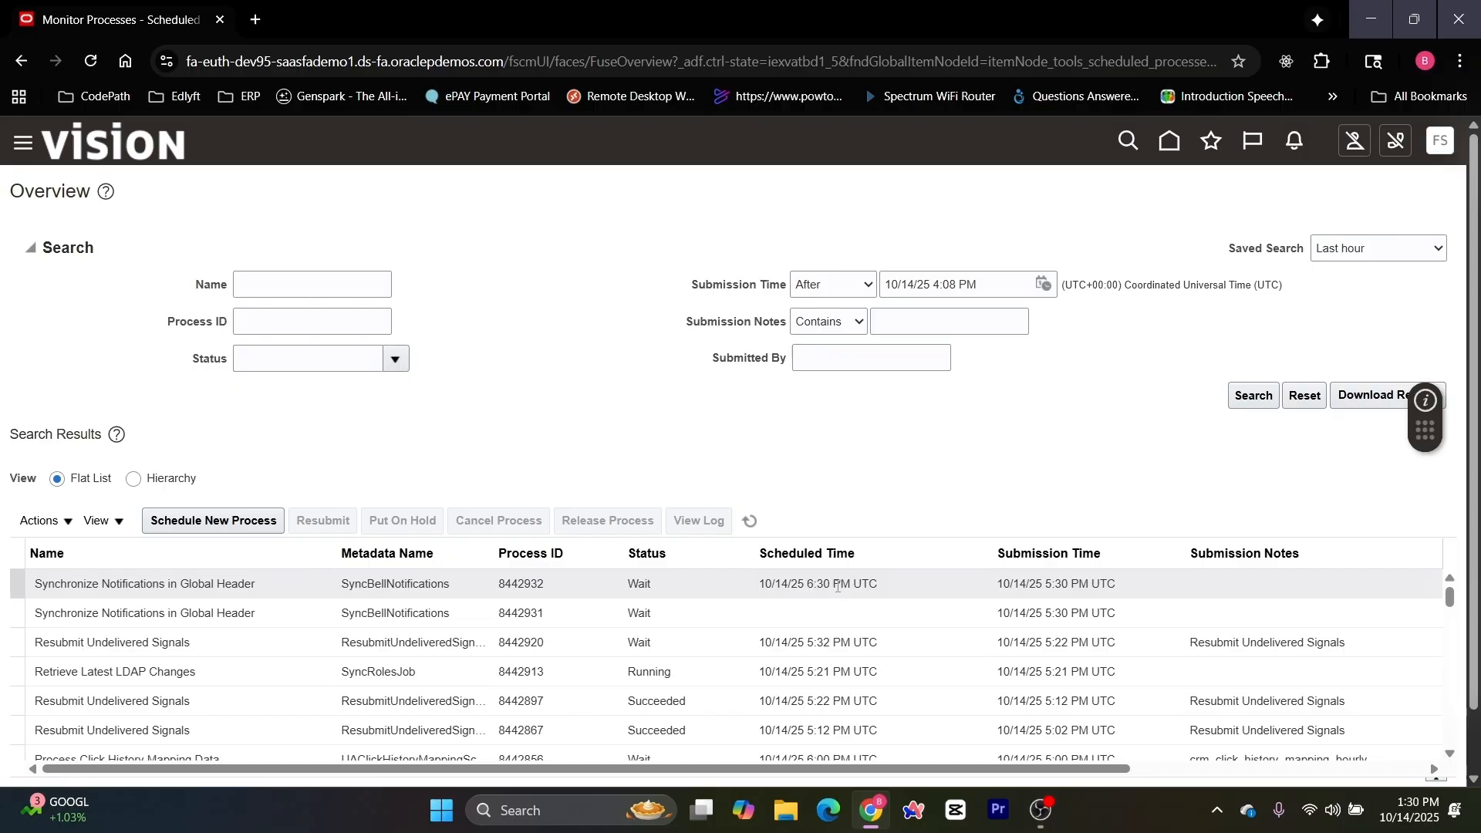
click(842, 585)
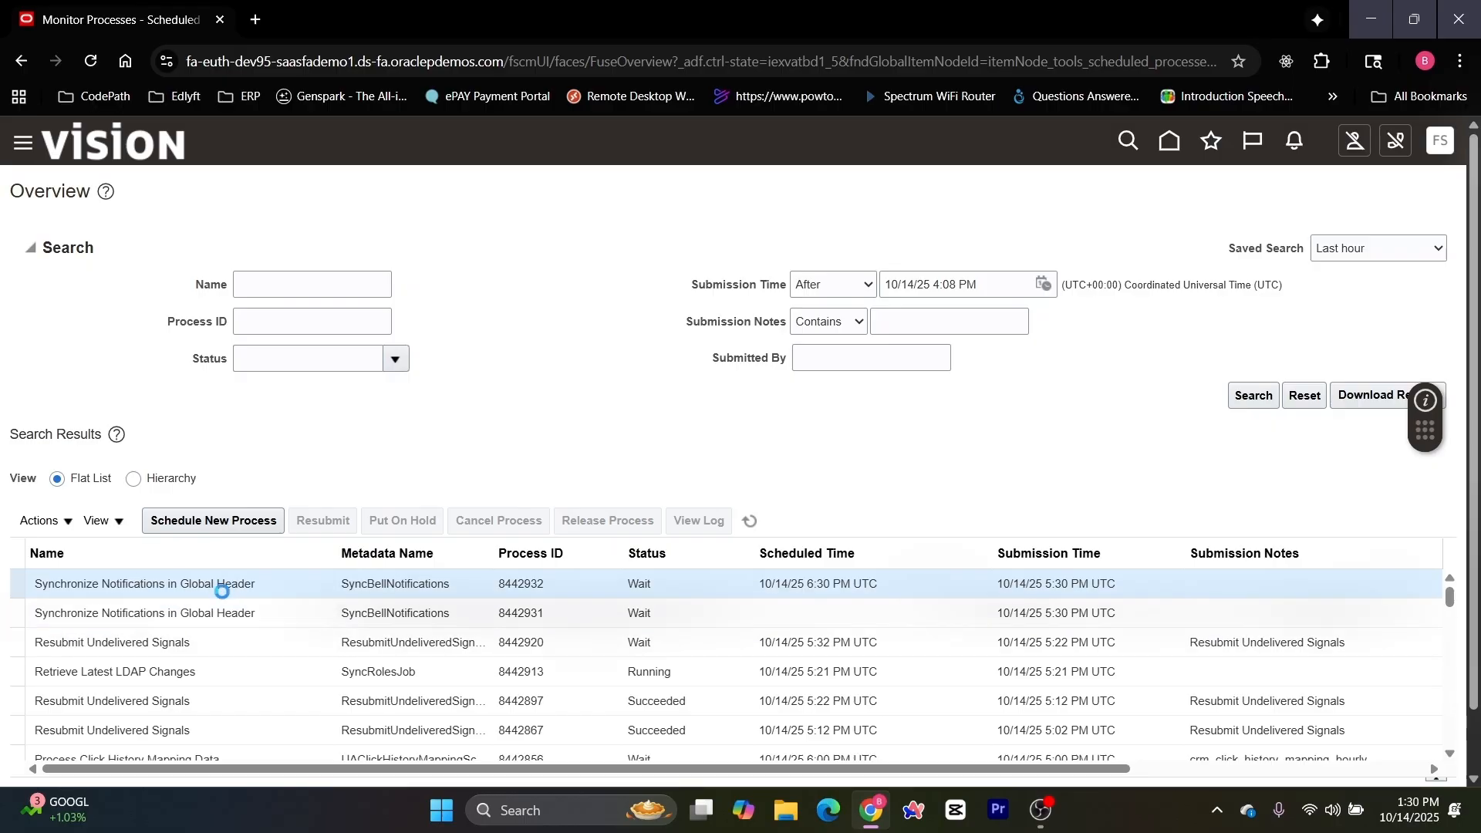
click(148, 591)
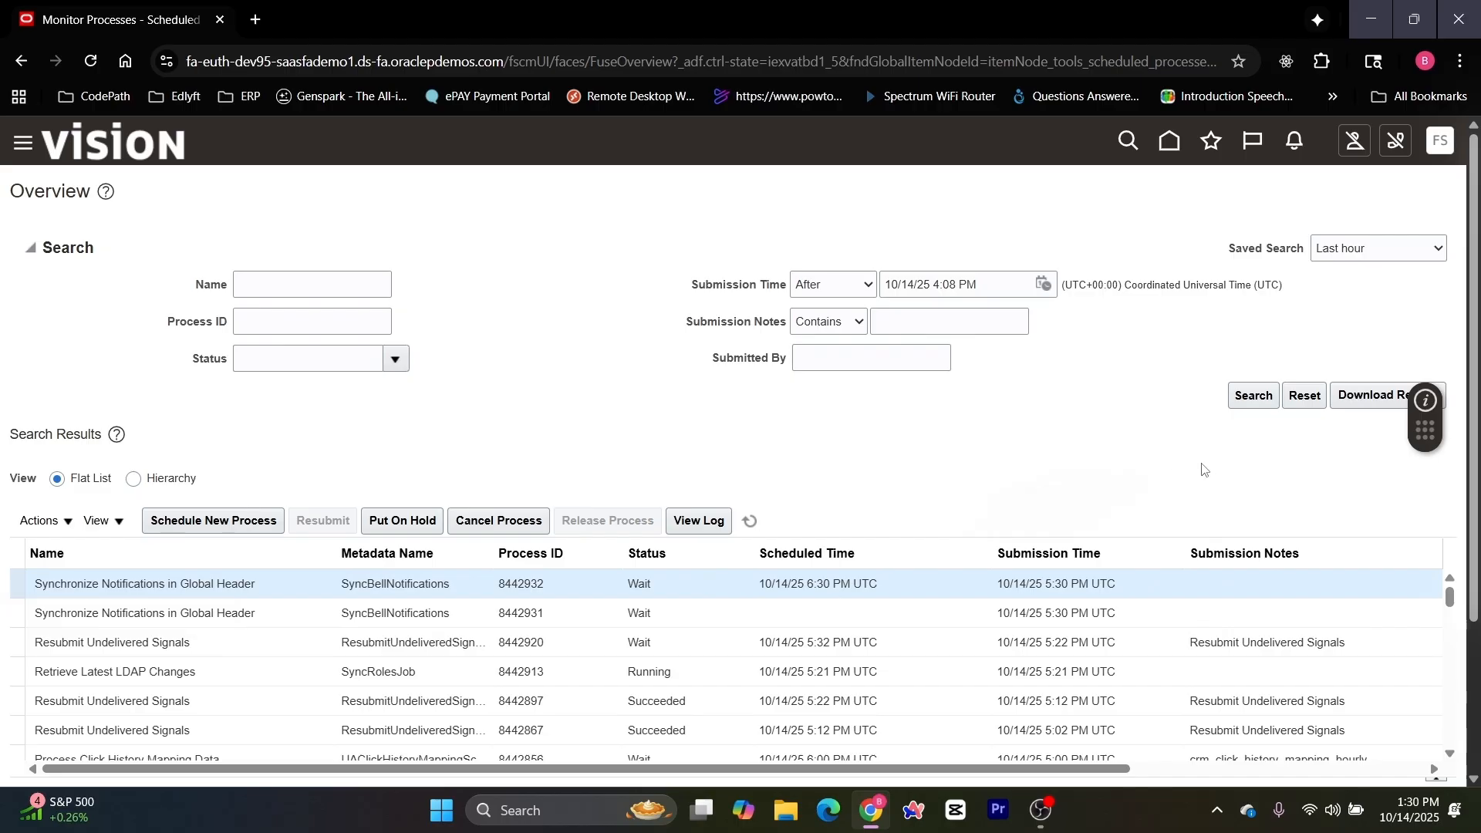
scroll(1135, 469, down, 1)
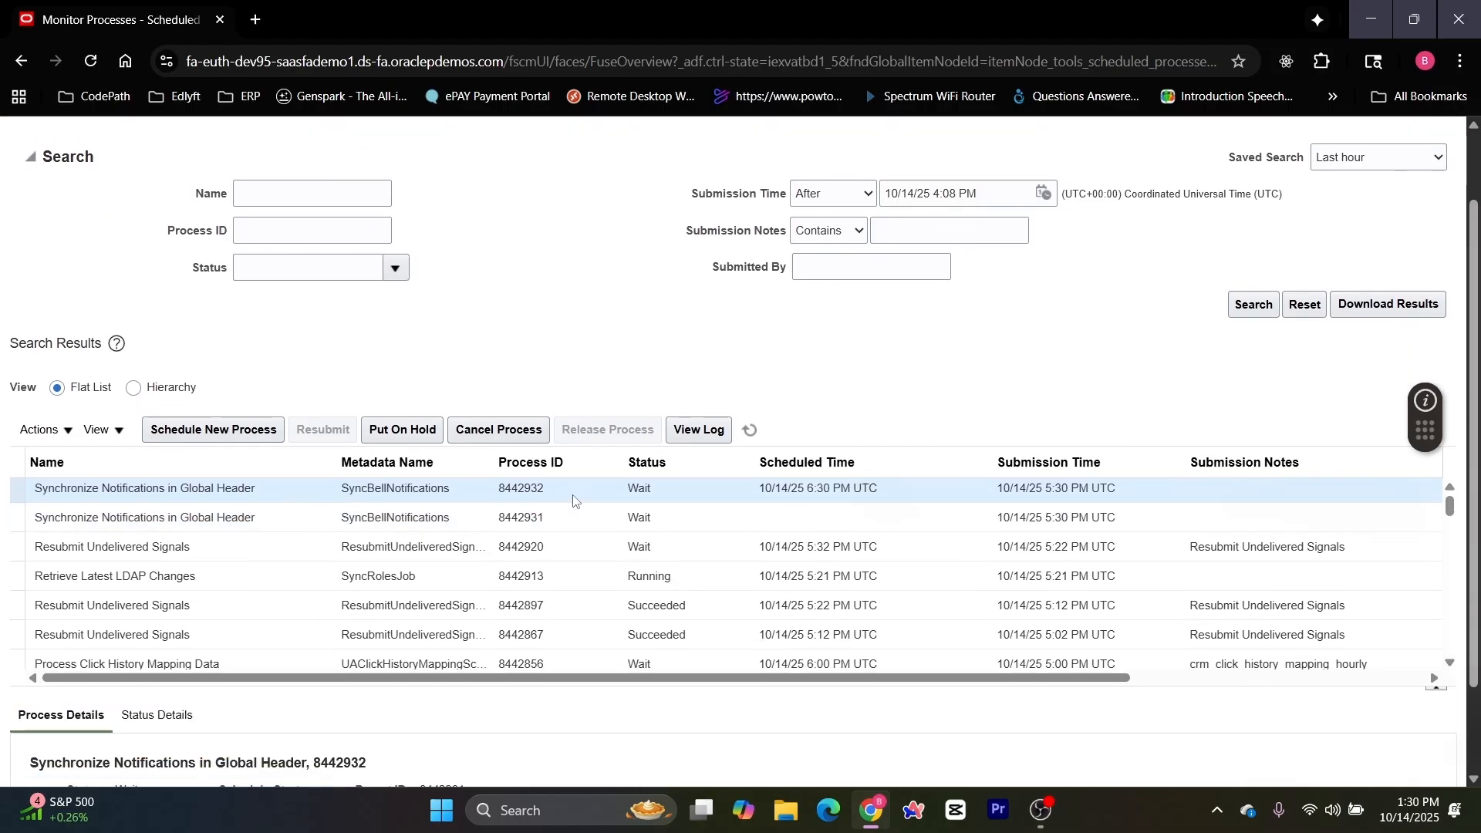
scroll(665, 587, up, 1)
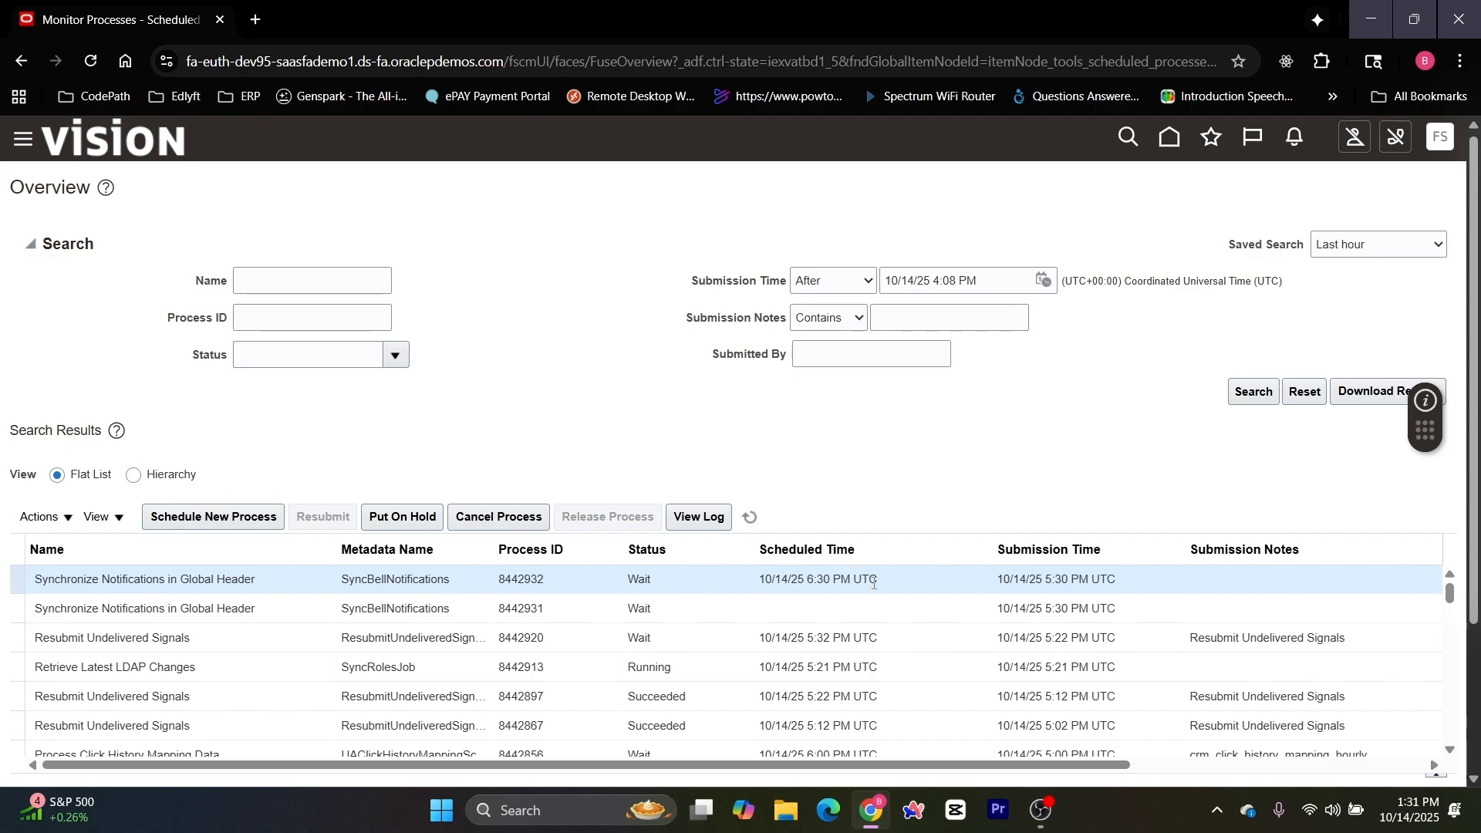
Step: Compare the two Synchronize Notifications in Global Header entries and examine the process details of the one without a scheduled time
click(23, 609)
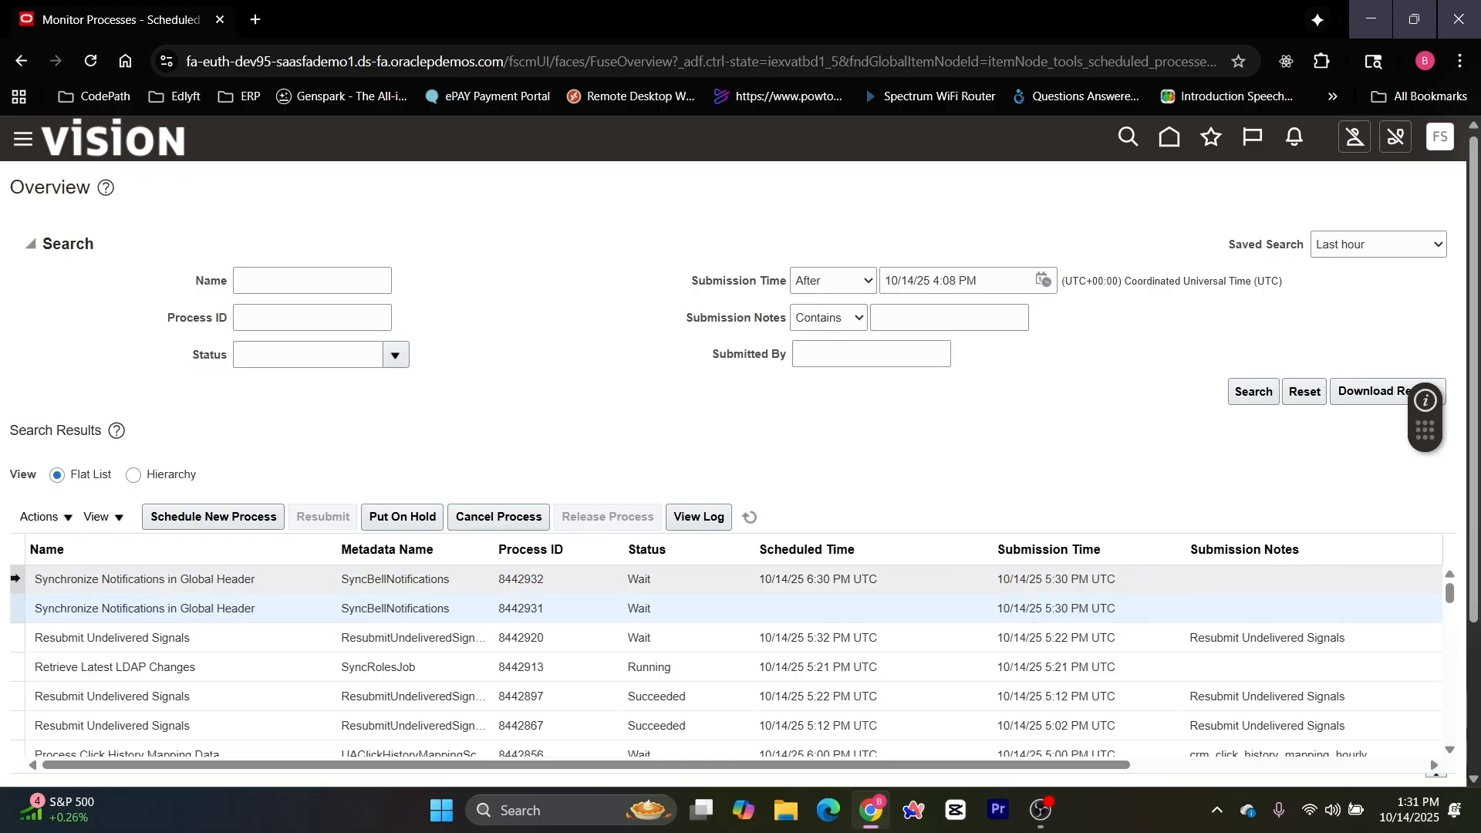
click(20, 578)
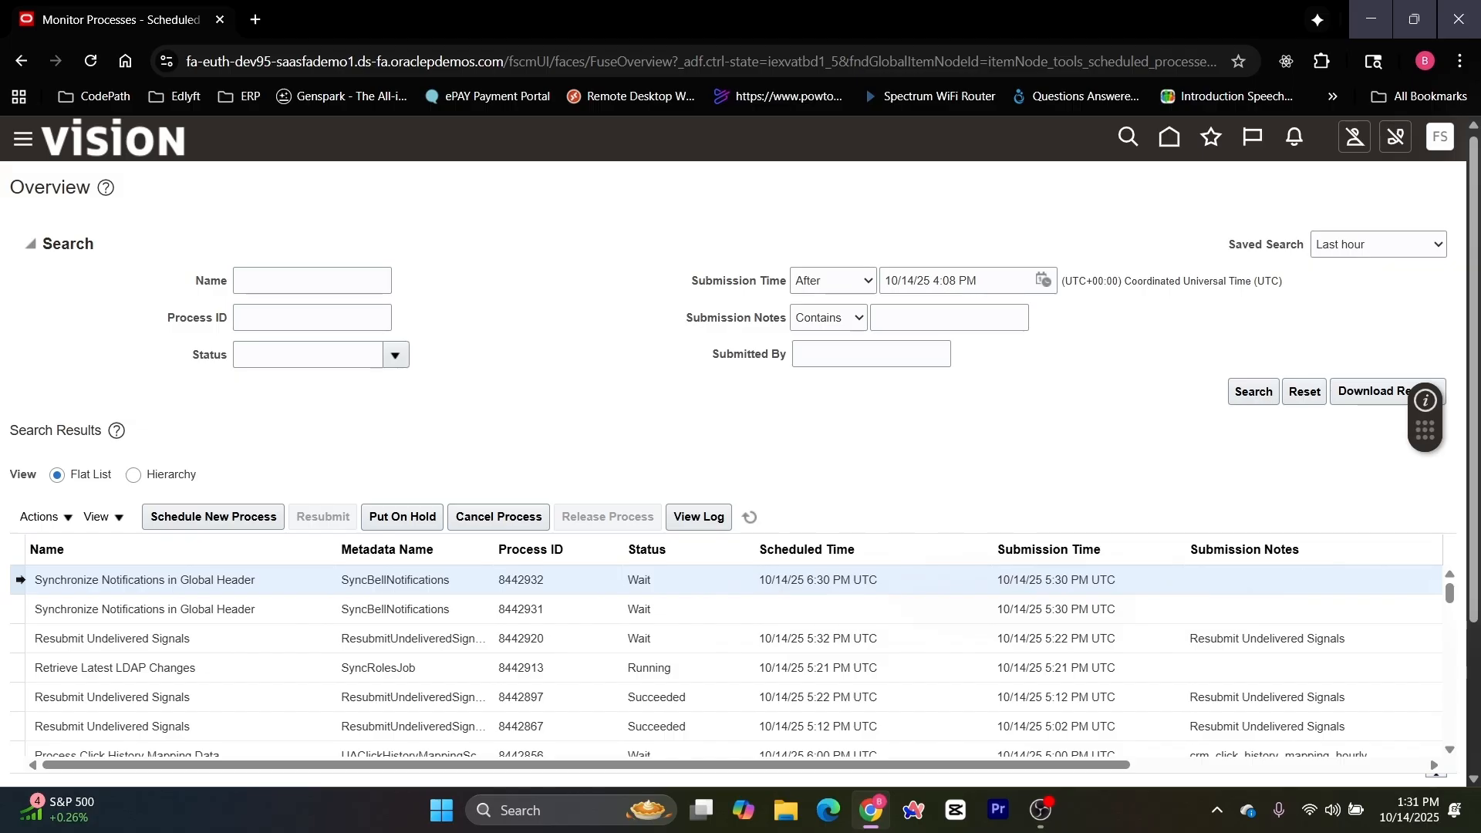
click(510, 527)
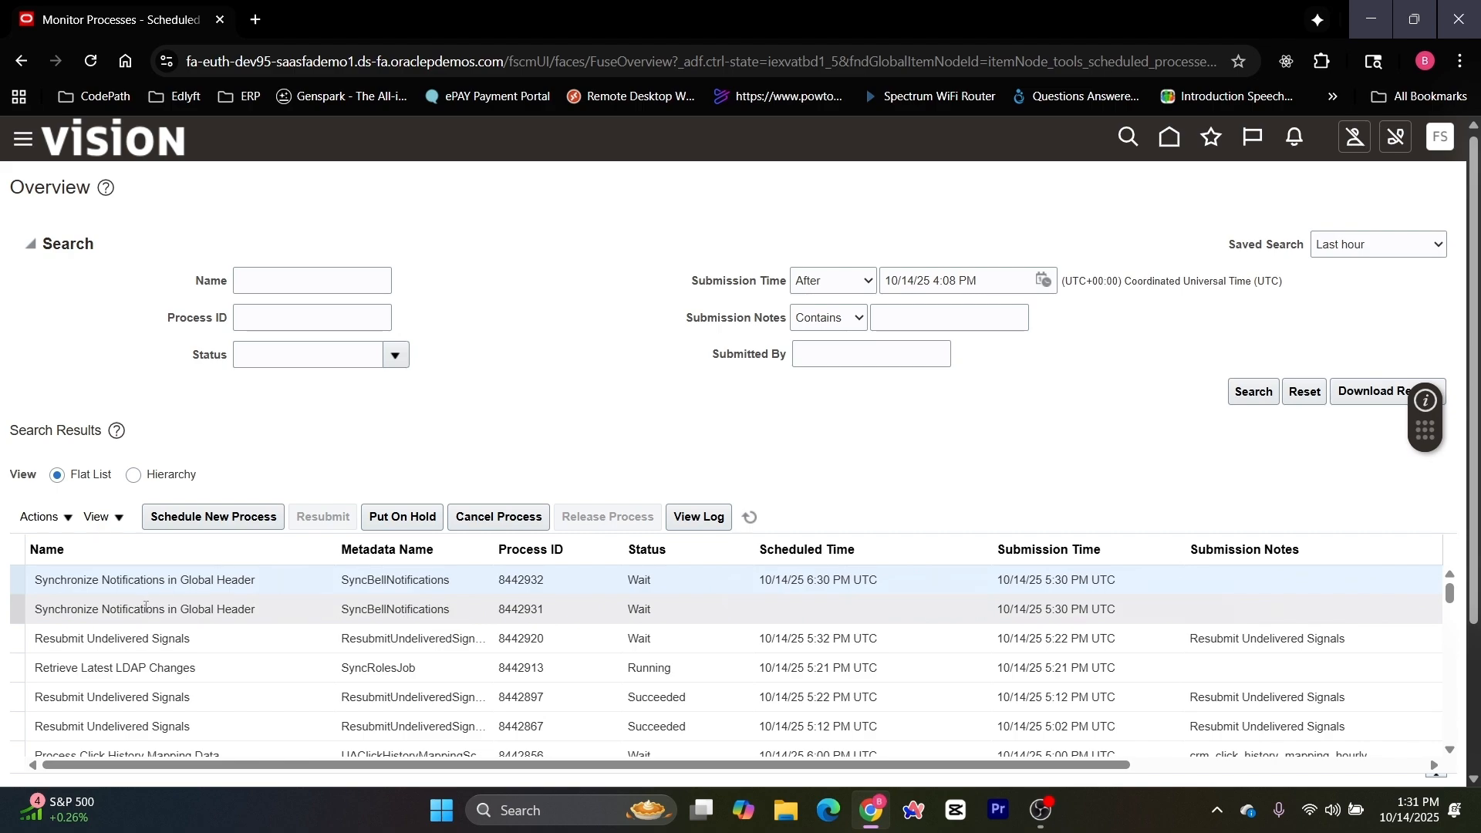
click(11, 614)
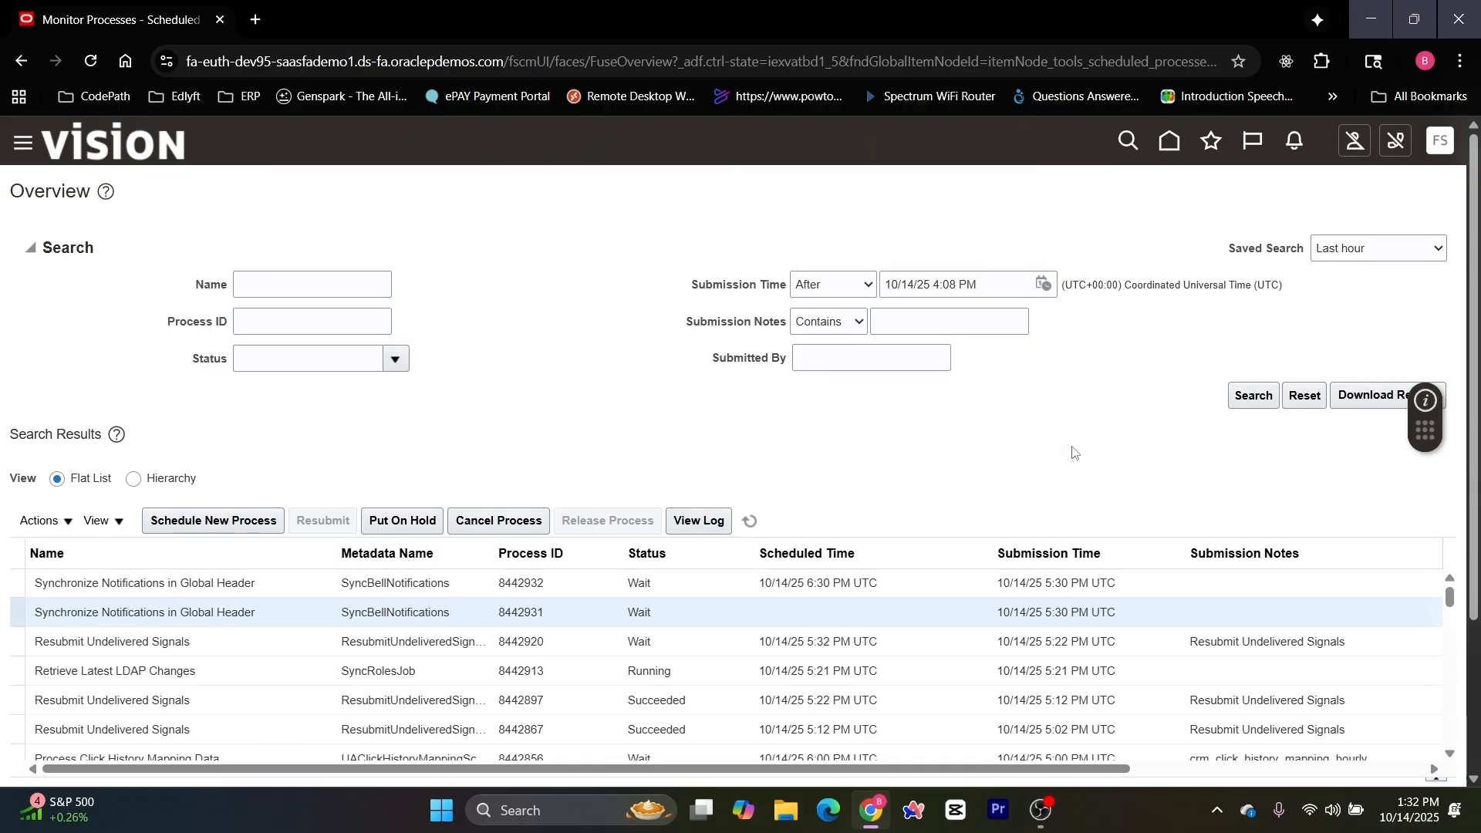
scroll(1073, 452, down, 3)
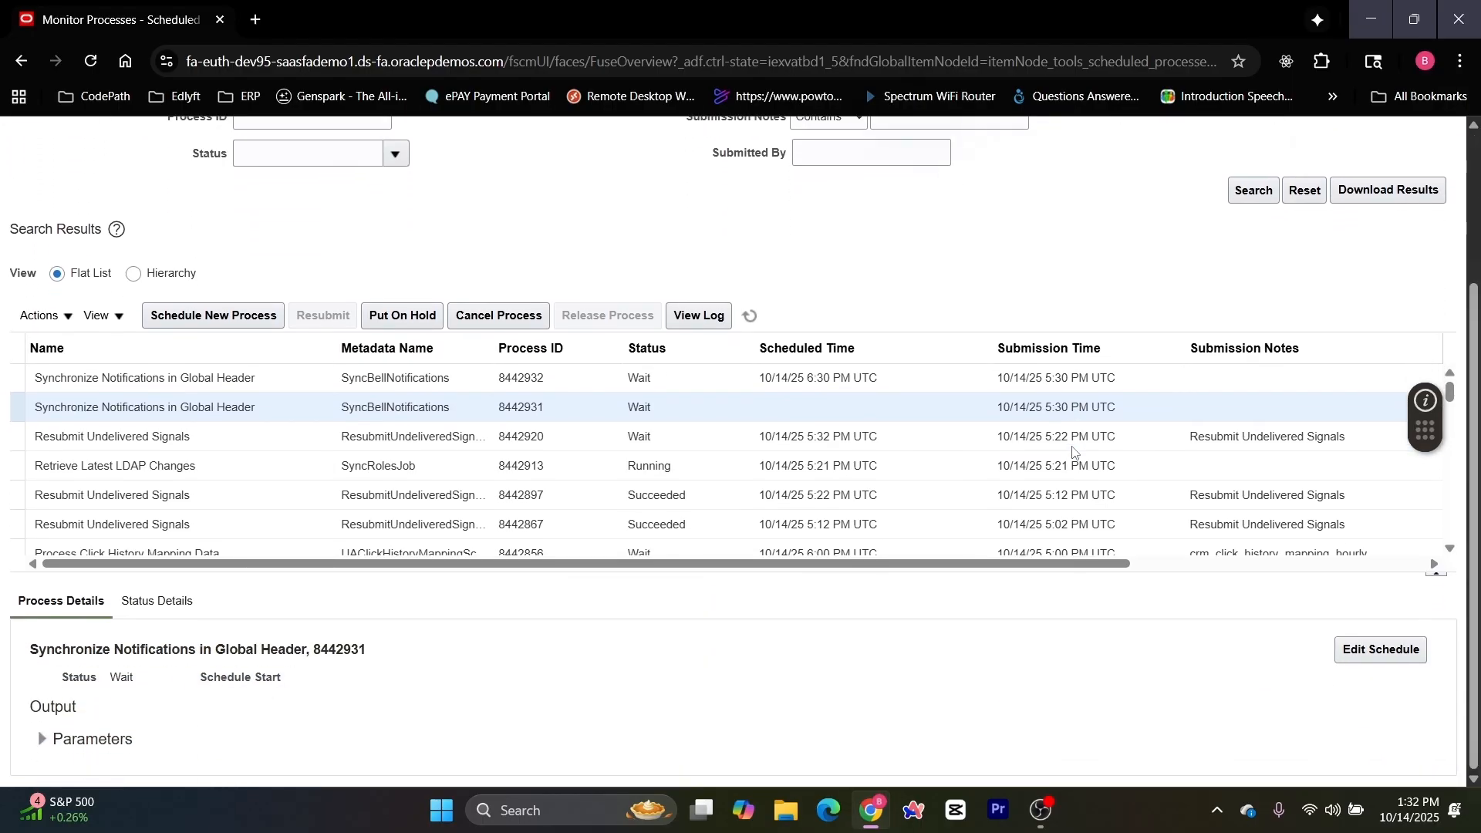
scroll(1073, 452, up, 3)
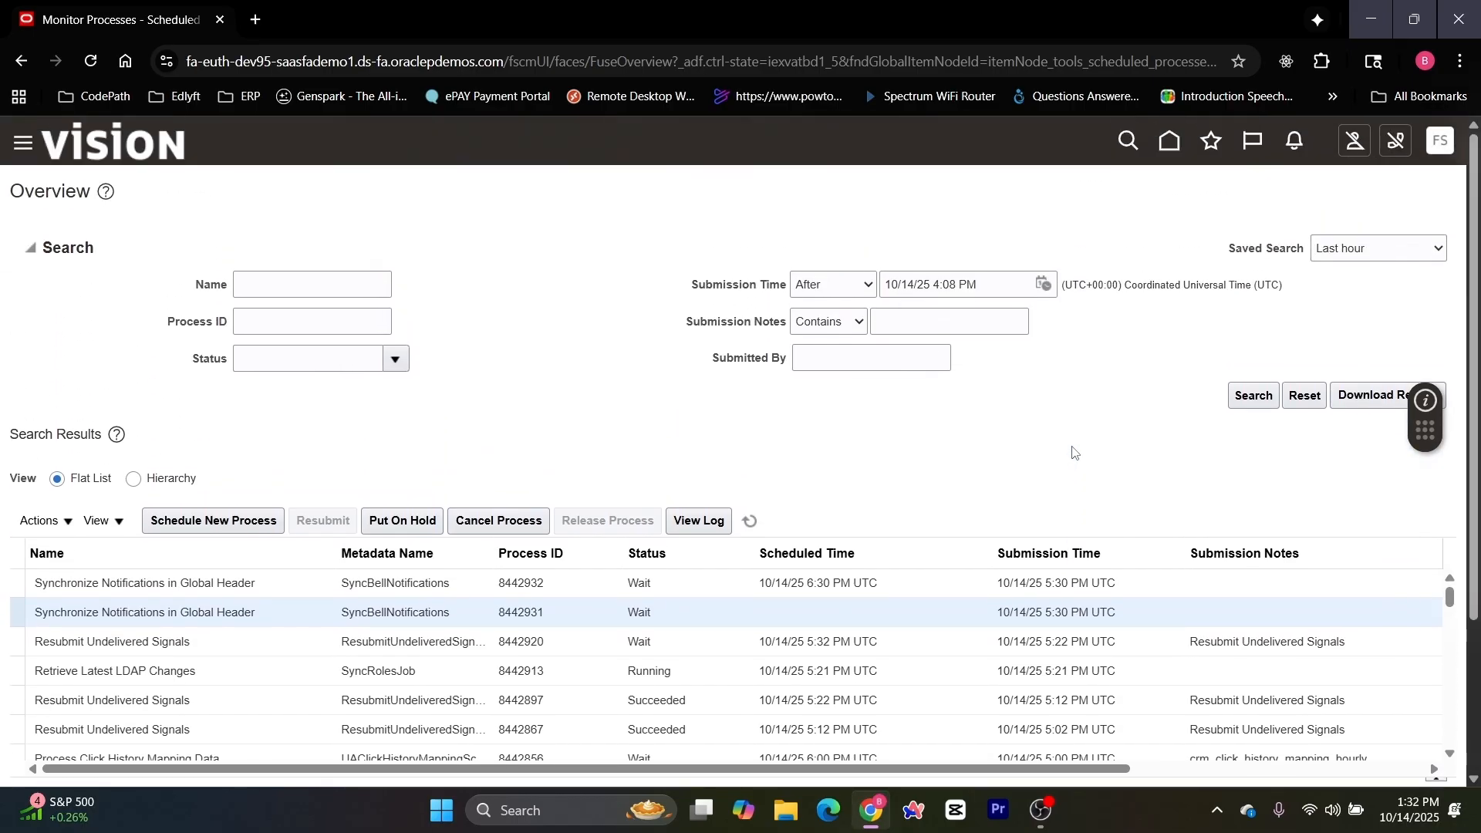
scroll(1068, 449, down, 3)
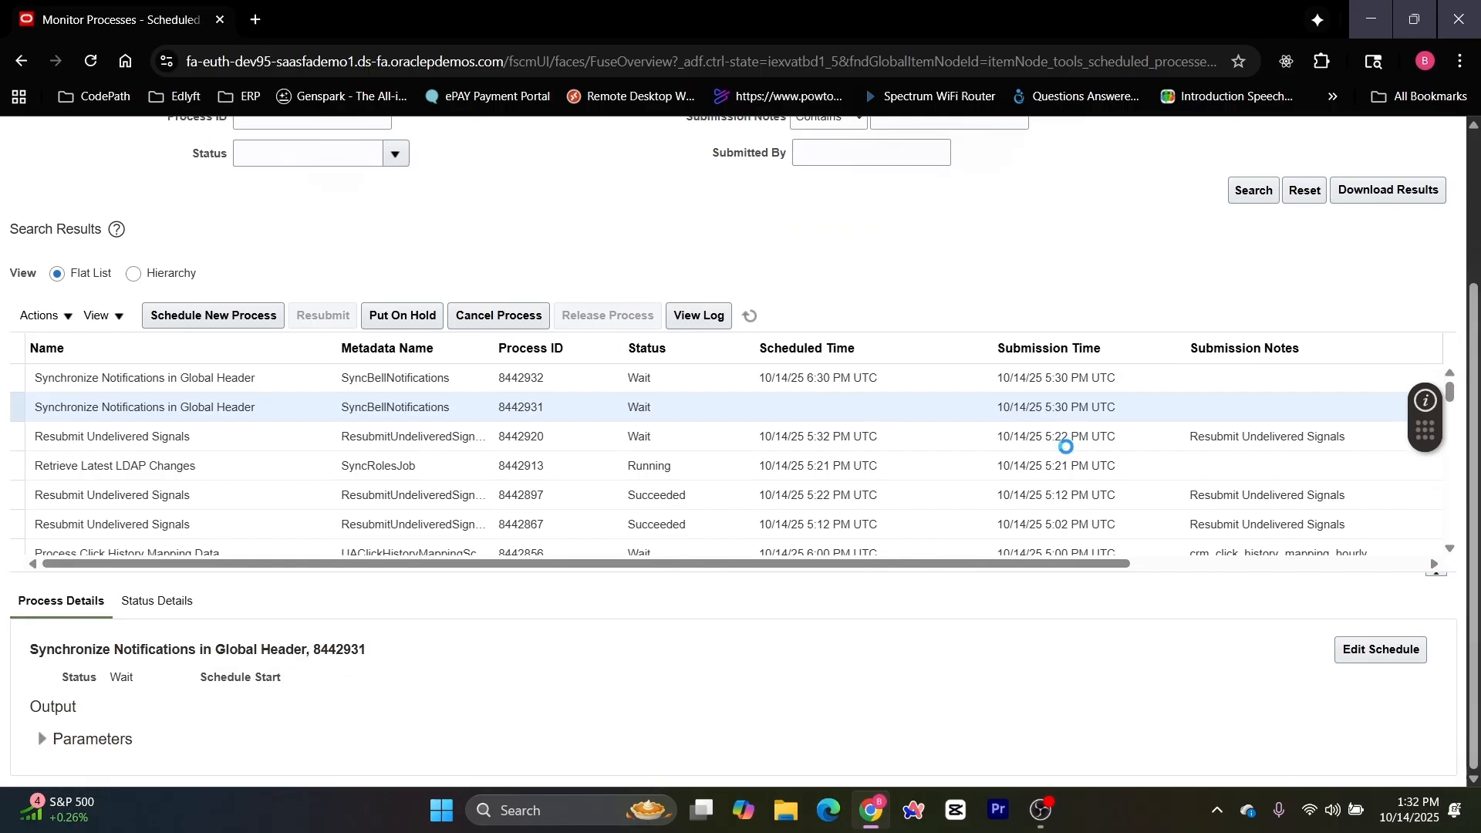
scroll(1066, 447, down, 1)
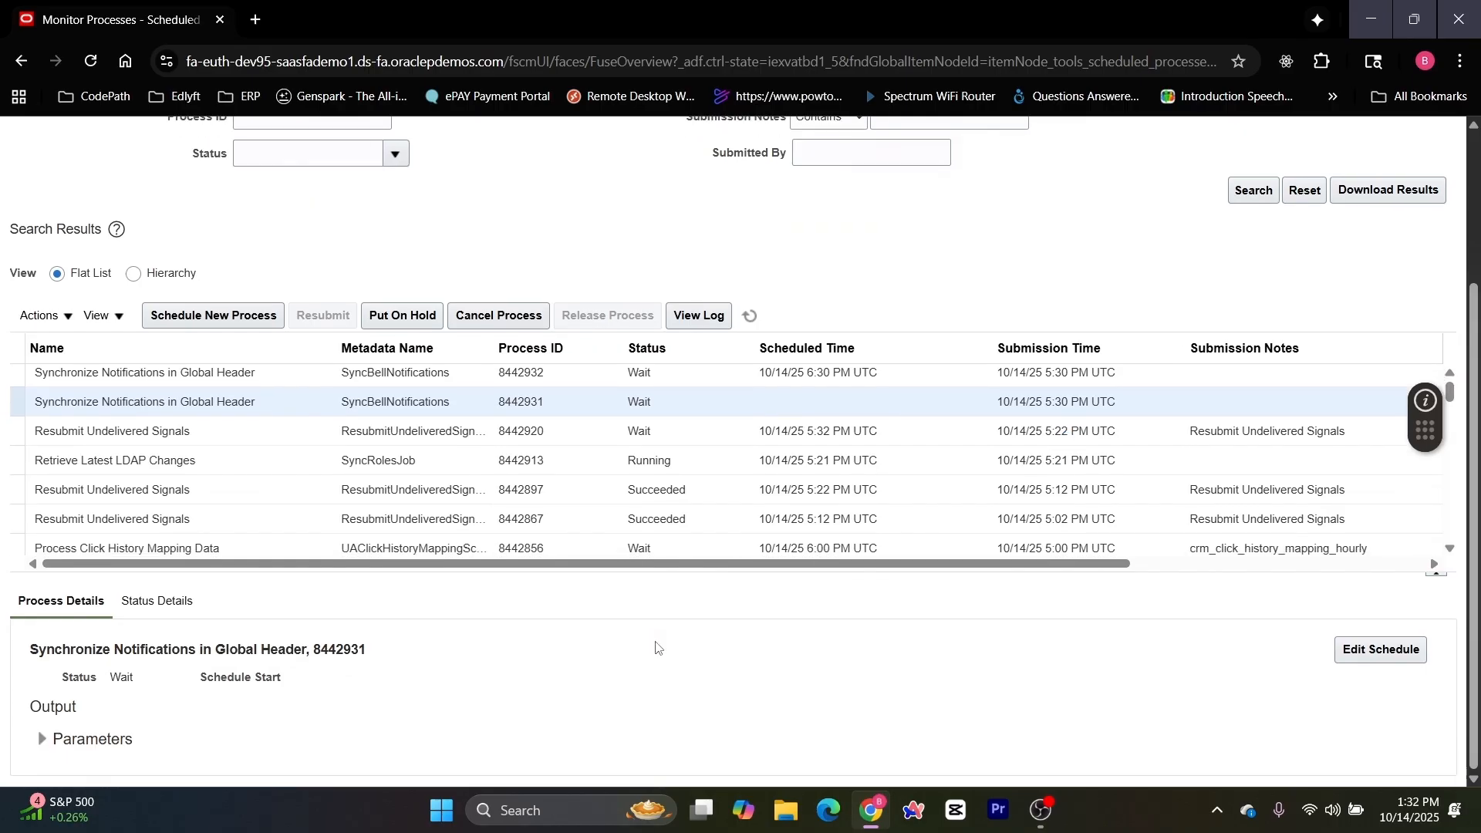
scroll(657, 646, up, 3)
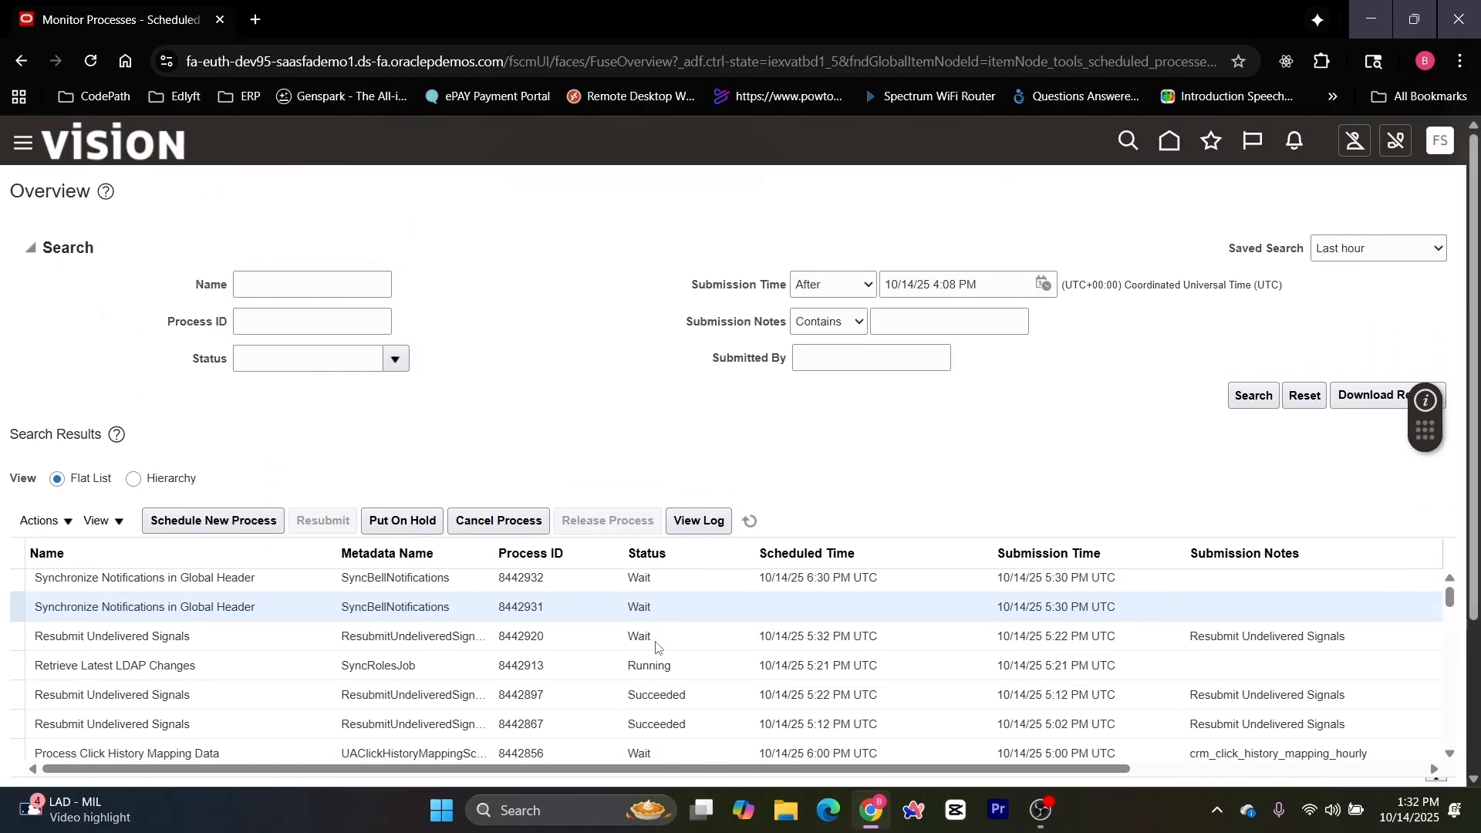